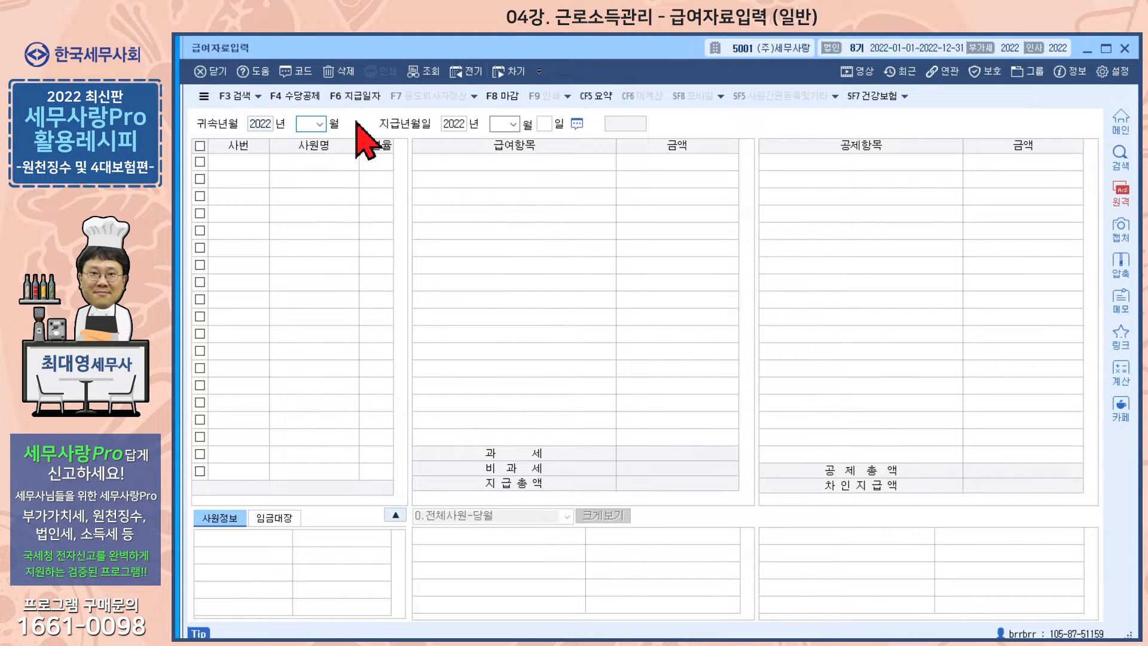
Step: Load the payroll data for attribution month 09 of 2022 with payment date 2022-09-30
click(499, 125)
text(9)
key(Return)
key(Return)
key(Return)
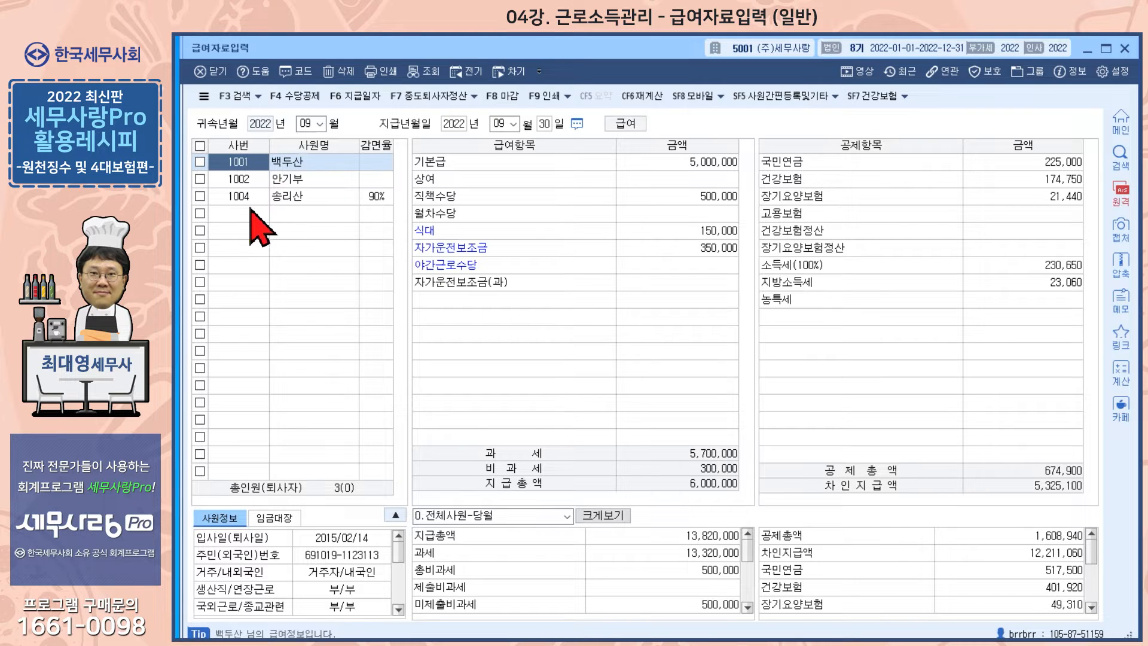
Step: Review the pay and deduction items of each of the three employees, ending on the first employee in the list
click(257, 179)
click(251, 162)
click(252, 196)
click(667, 163)
click(694, 232)
click(700, 281)
click(1008, 210)
click(250, 149)
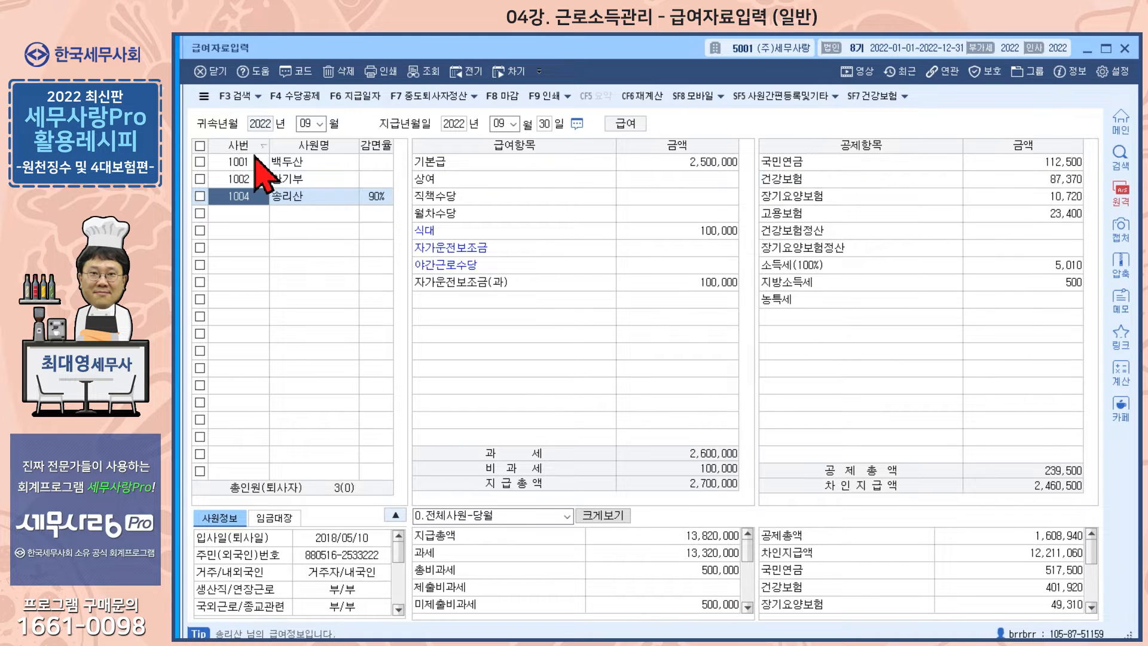
click(274, 163)
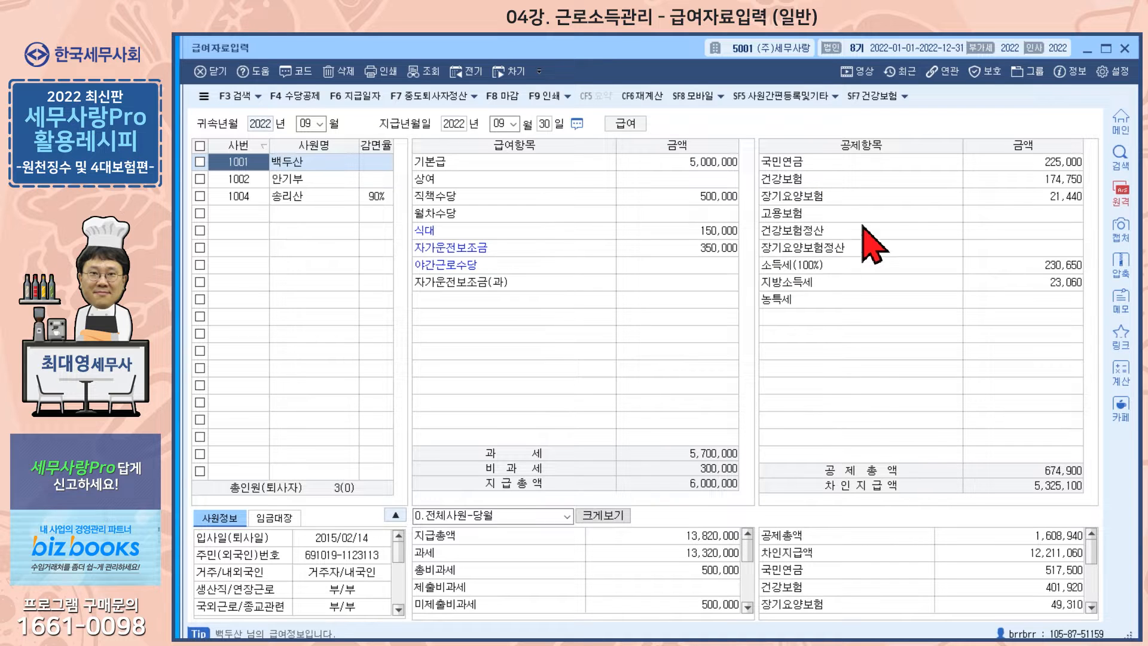
Step: Examine the first employee's deduction items, including 국민연금, 장기요양보험 and 지방소득세, and the pay items 기본급, 상여 and 직책수당
click(1044, 179)
click(1030, 198)
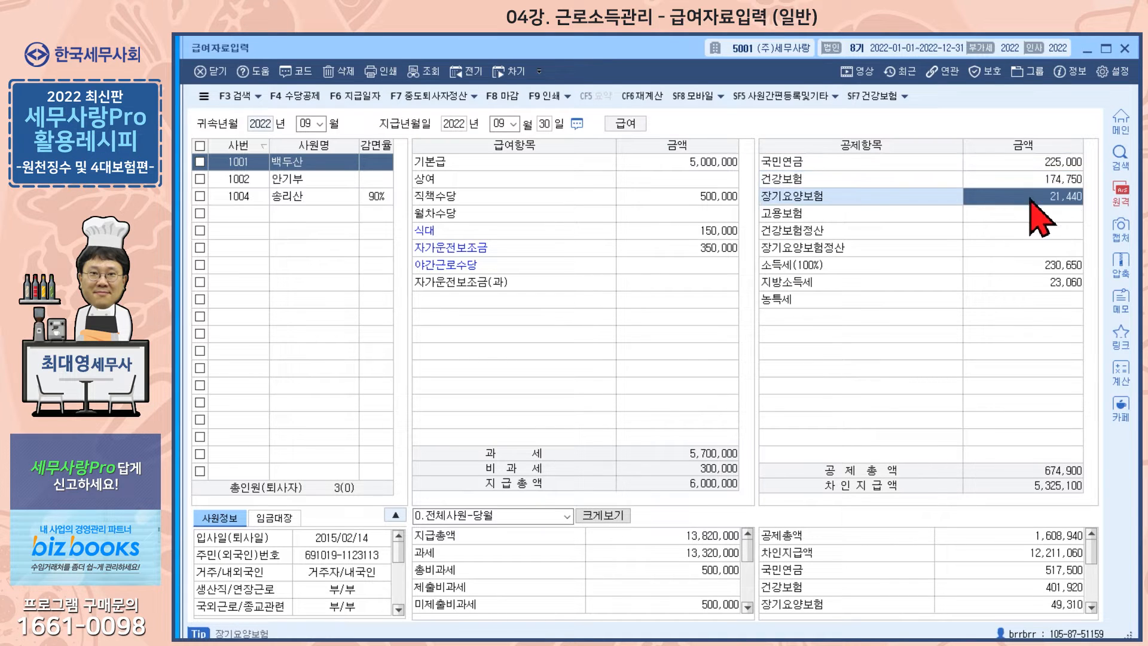
click(1030, 279)
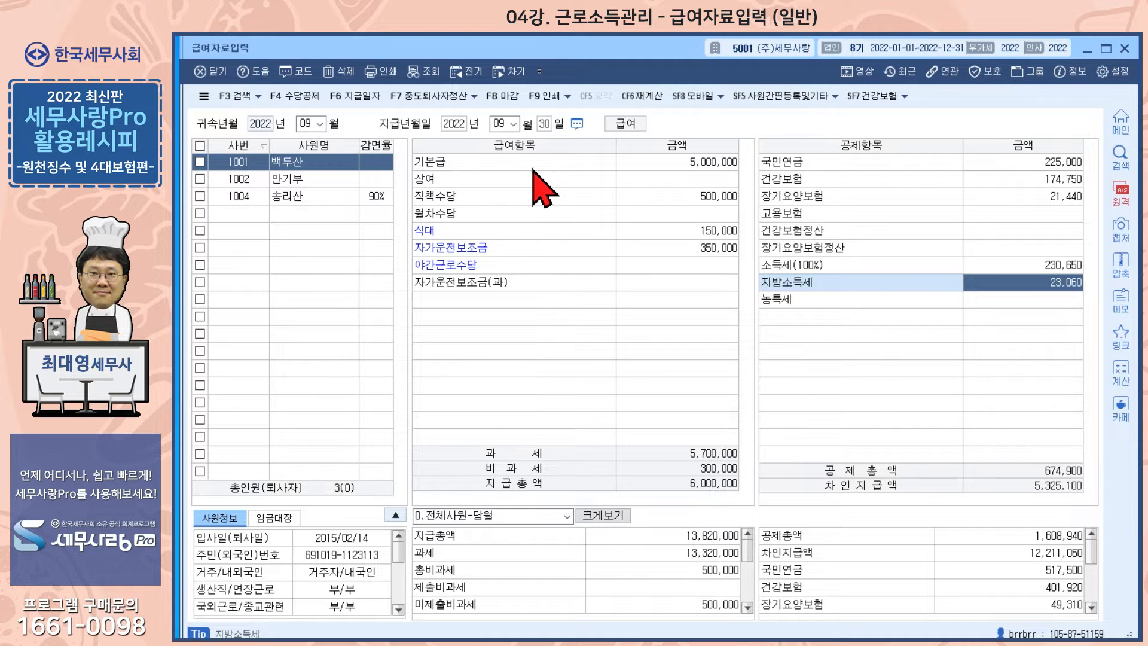
click(489, 166)
click(484, 177)
click(480, 196)
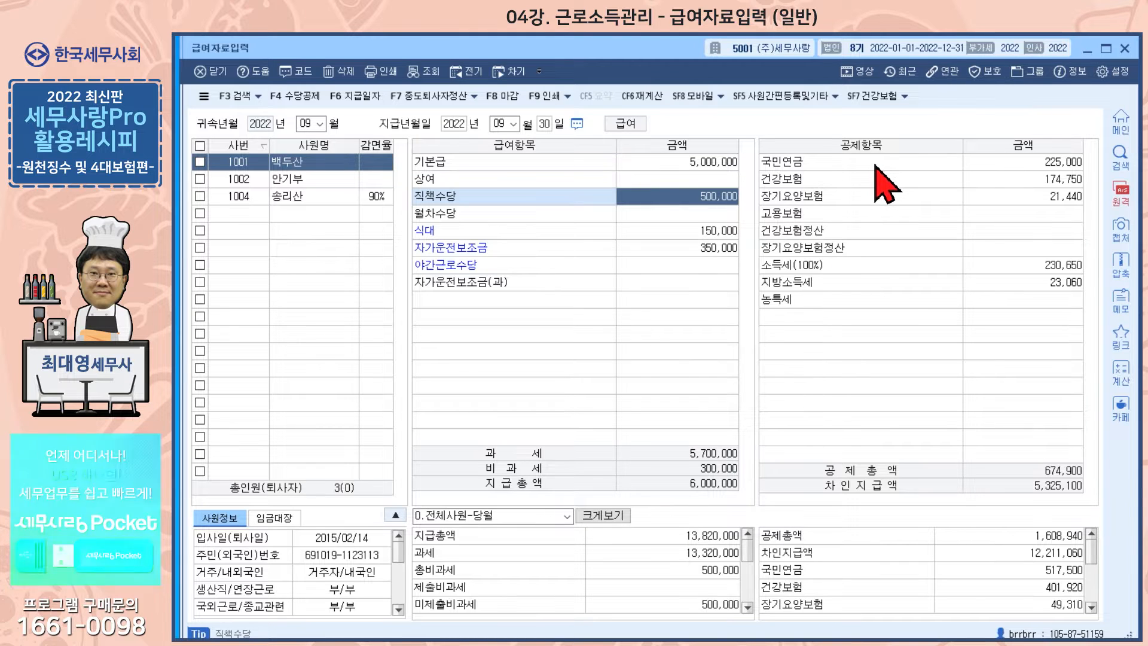
click(987, 236)
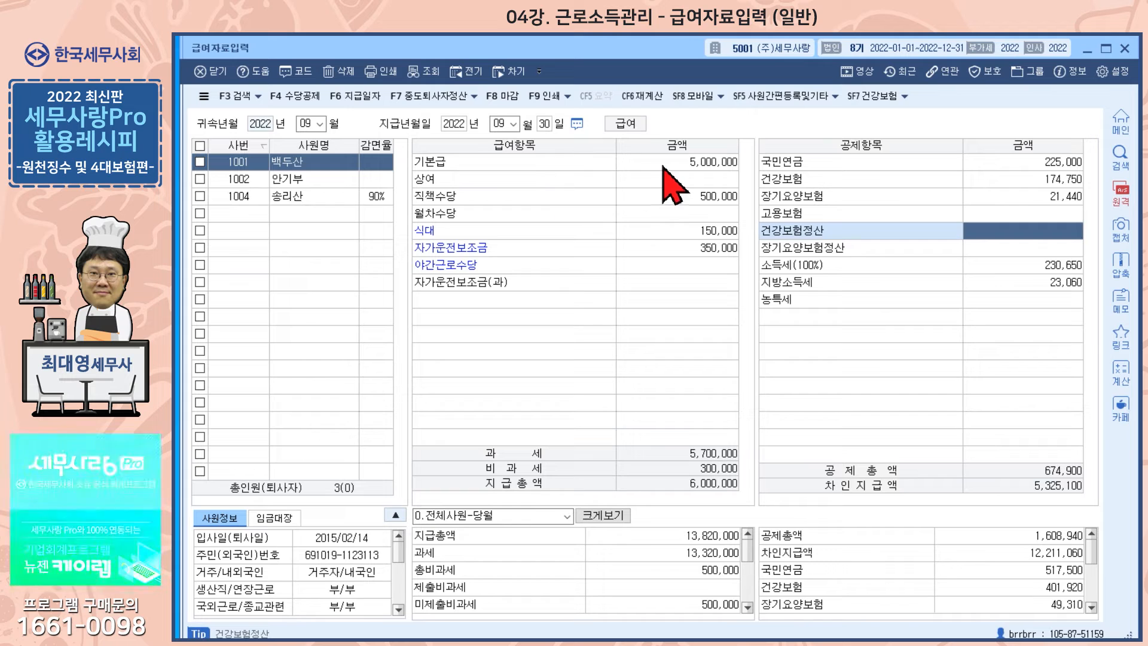
click(679, 197)
click(1026, 163)
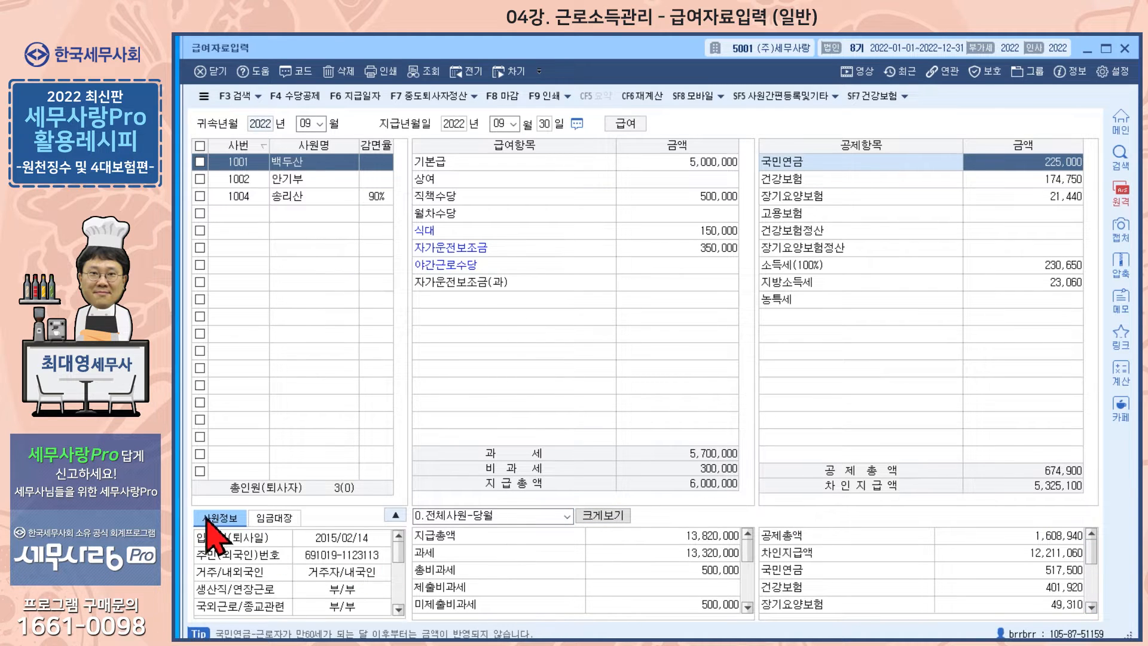
Step: Examine the first employee's 임금대장 details down to 통상시급(원), with the details area enlarged
click(279, 519)
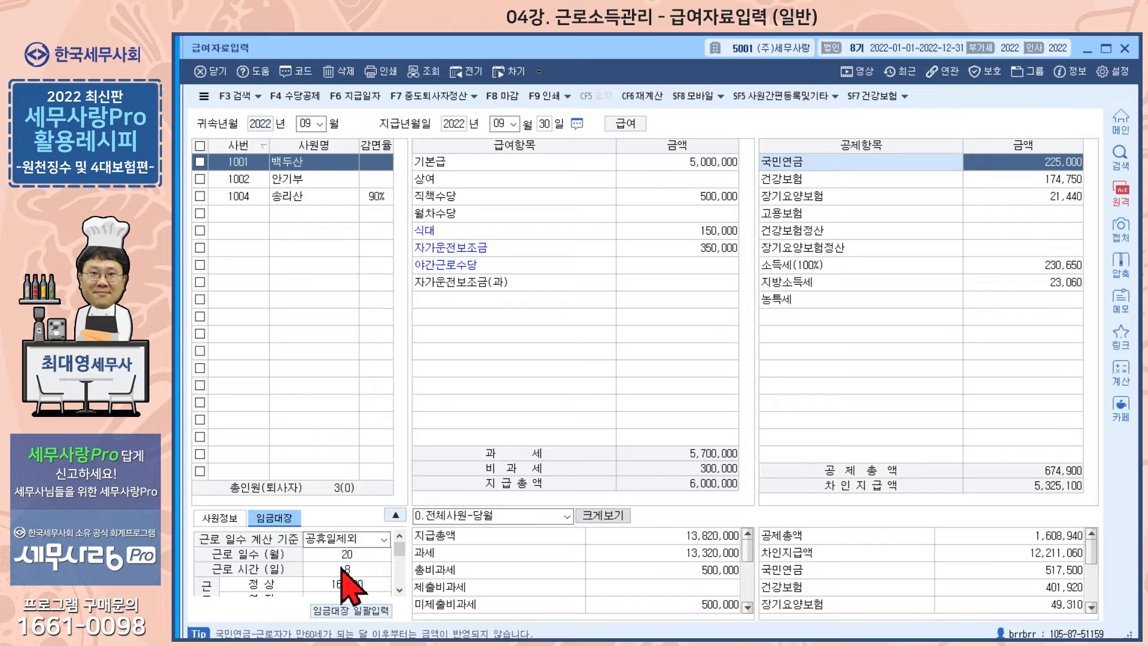
scroll(323, 577, down, 3)
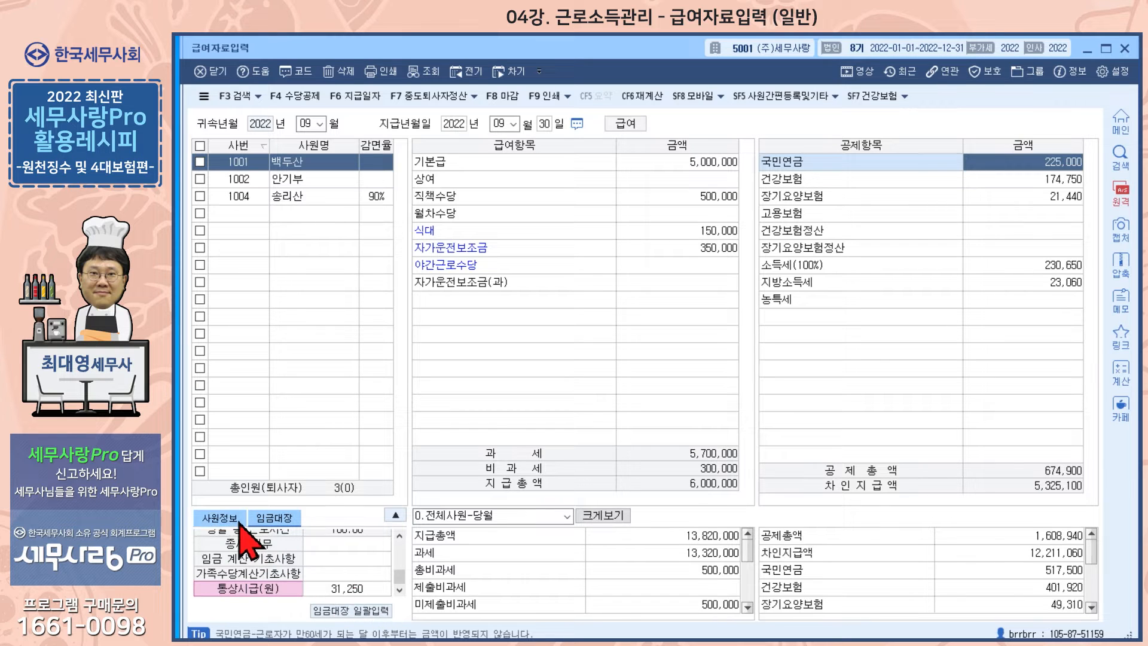
click(335, 588)
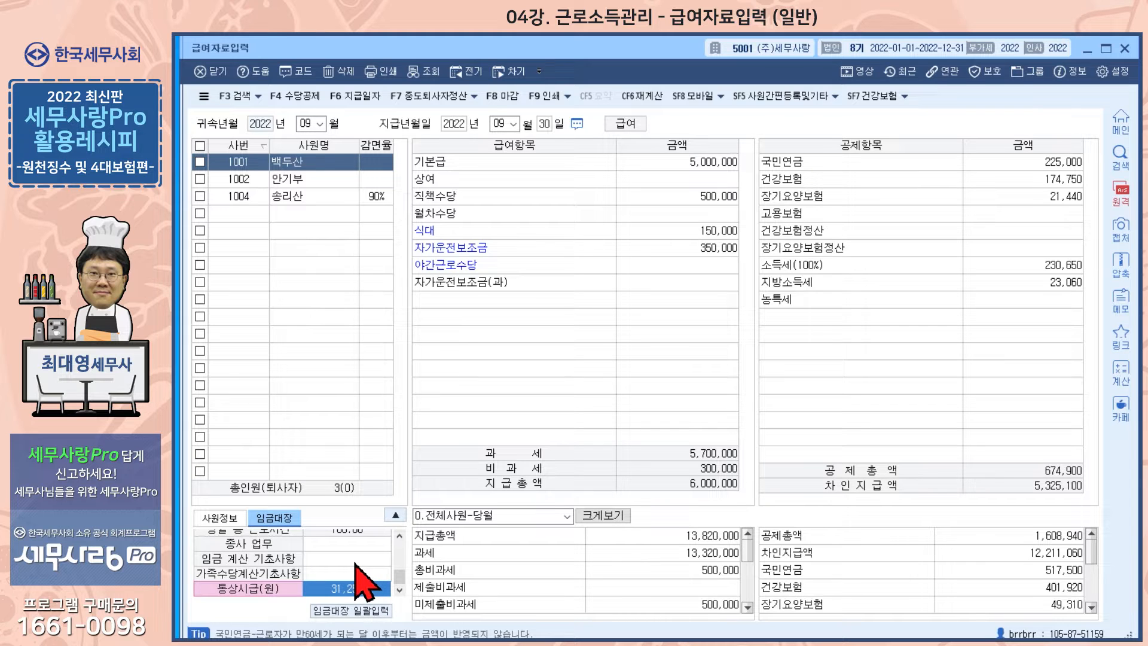
click(396, 516)
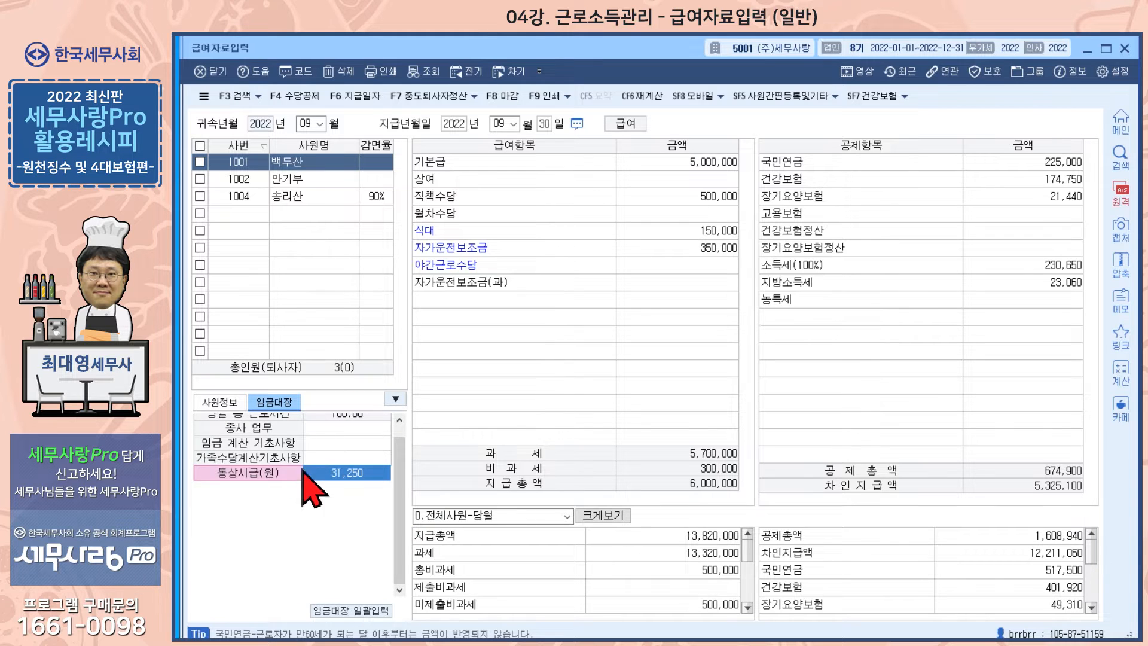
scroll(303, 469, up, 3)
Step: Compare the 사원정보 details of the three employees, then shrink the details area back with the first employee selected
click(235, 403)
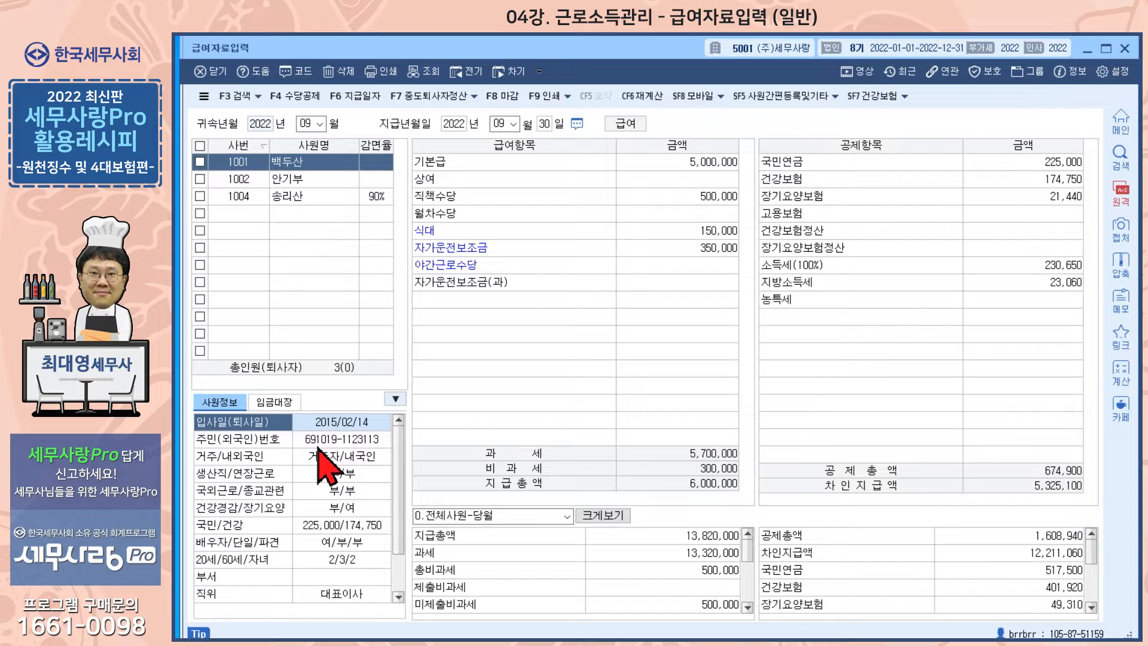
click(281, 180)
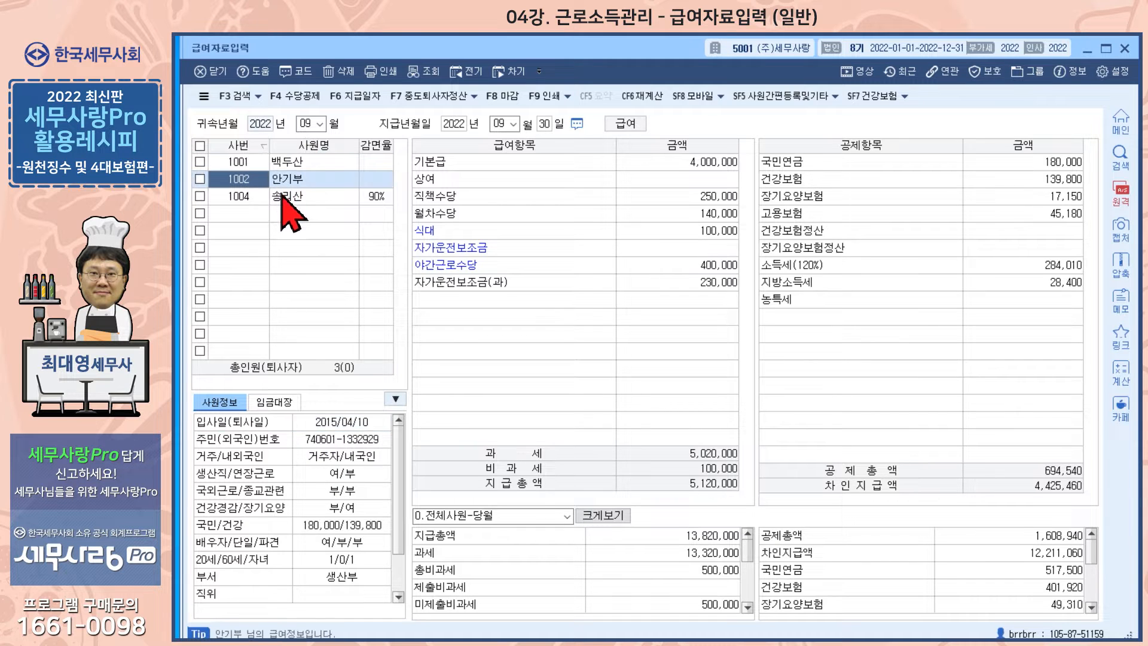
click(286, 197)
click(281, 164)
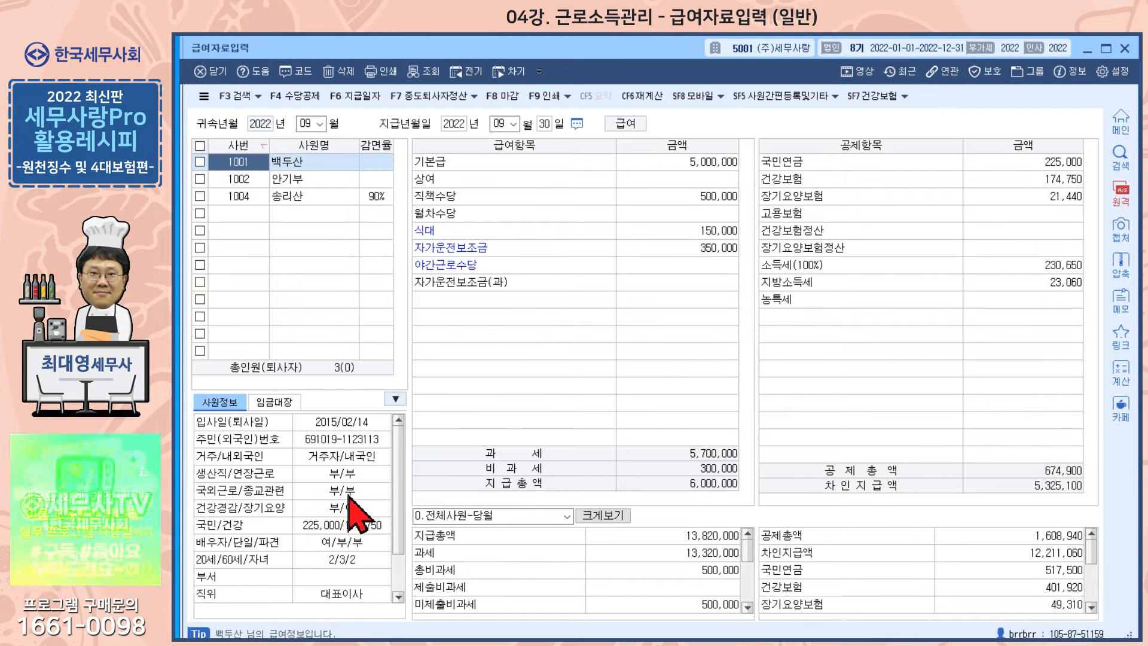
click(235, 178)
click(233, 196)
click(230, 163)
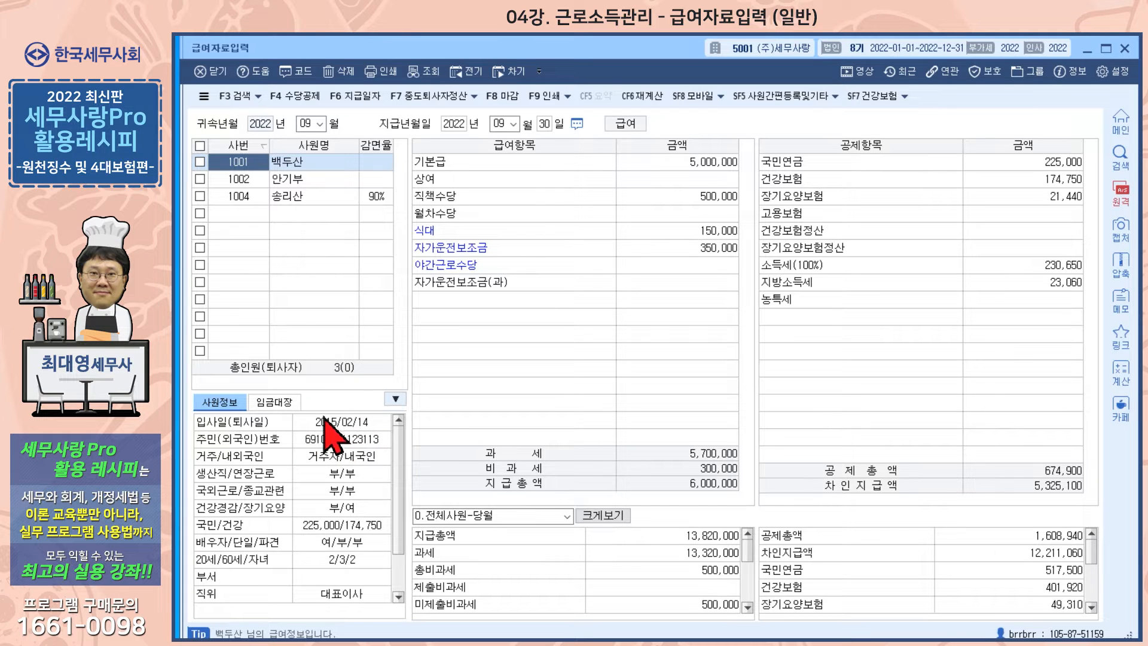
click(245, 186)
click(247, 197)
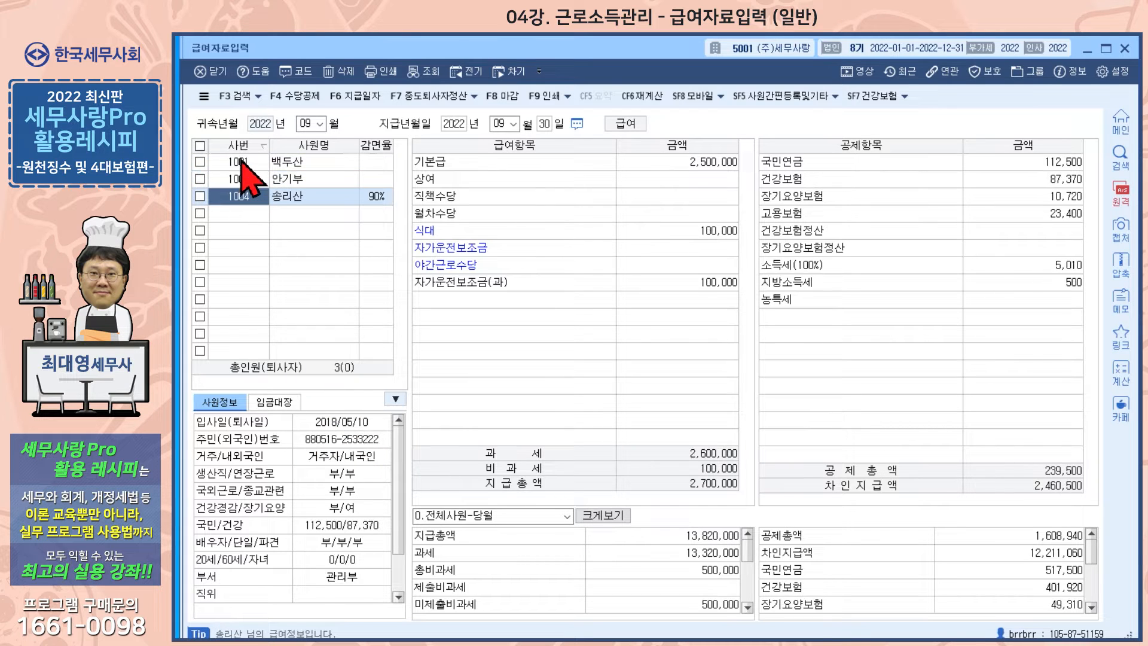
click(240, 160)
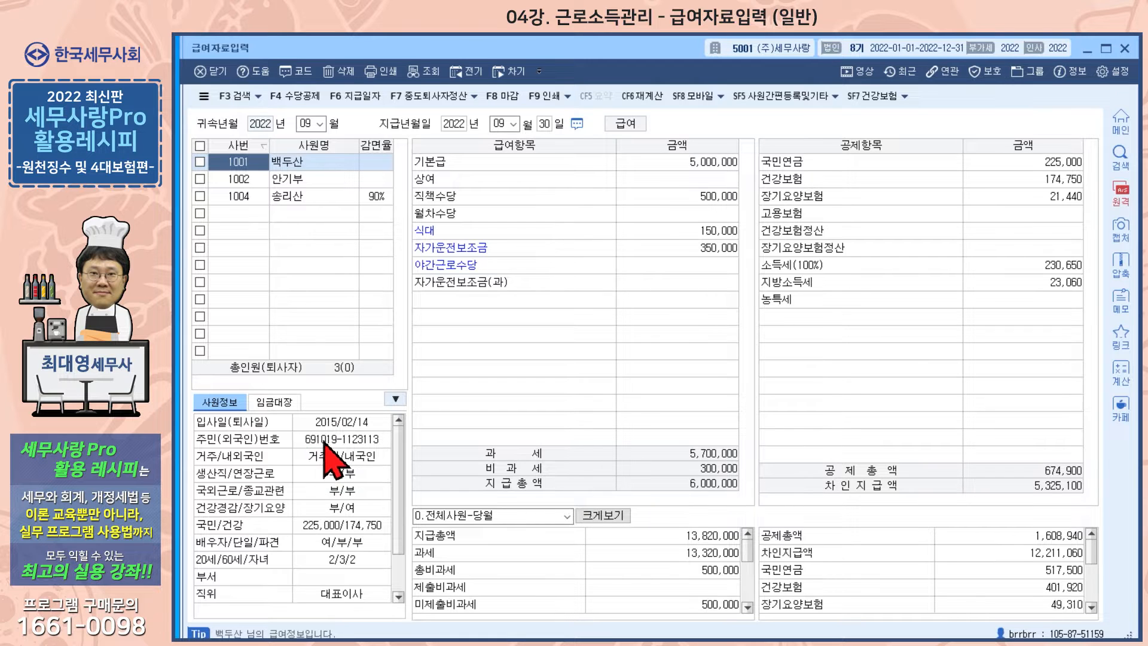
click(250, 179)
click(246, 167)
click(395, 399)
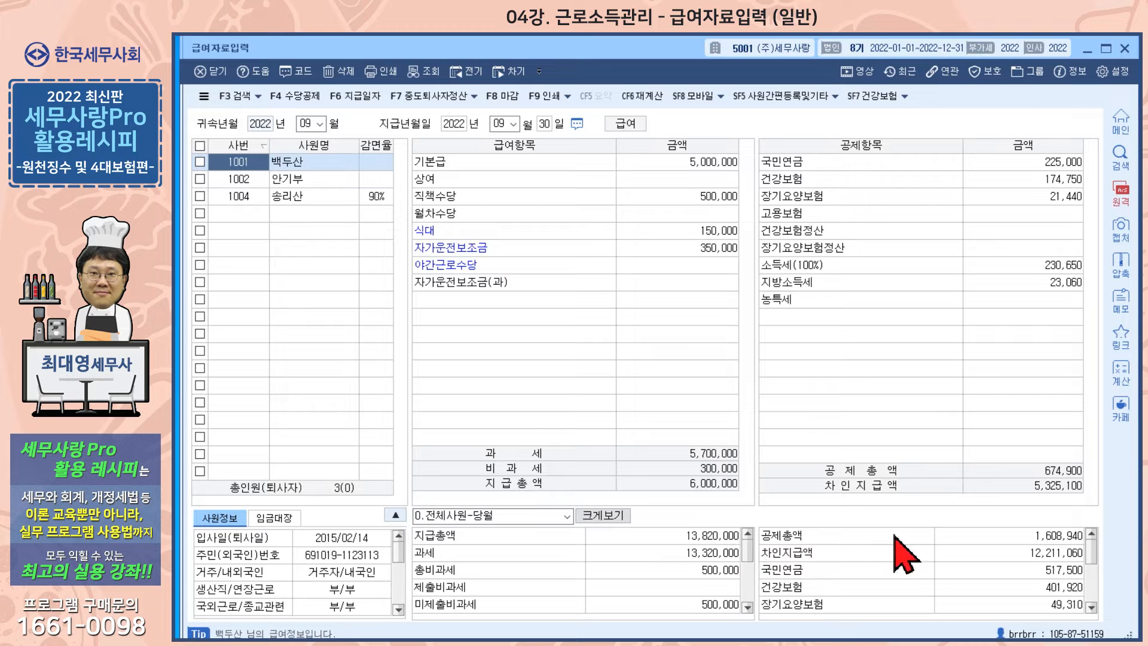
Step: View the enlarged payroll summary for 10.전체사원-상반기, then restore 0.전체사원-당월 and return to the previous view
click(616, 520)
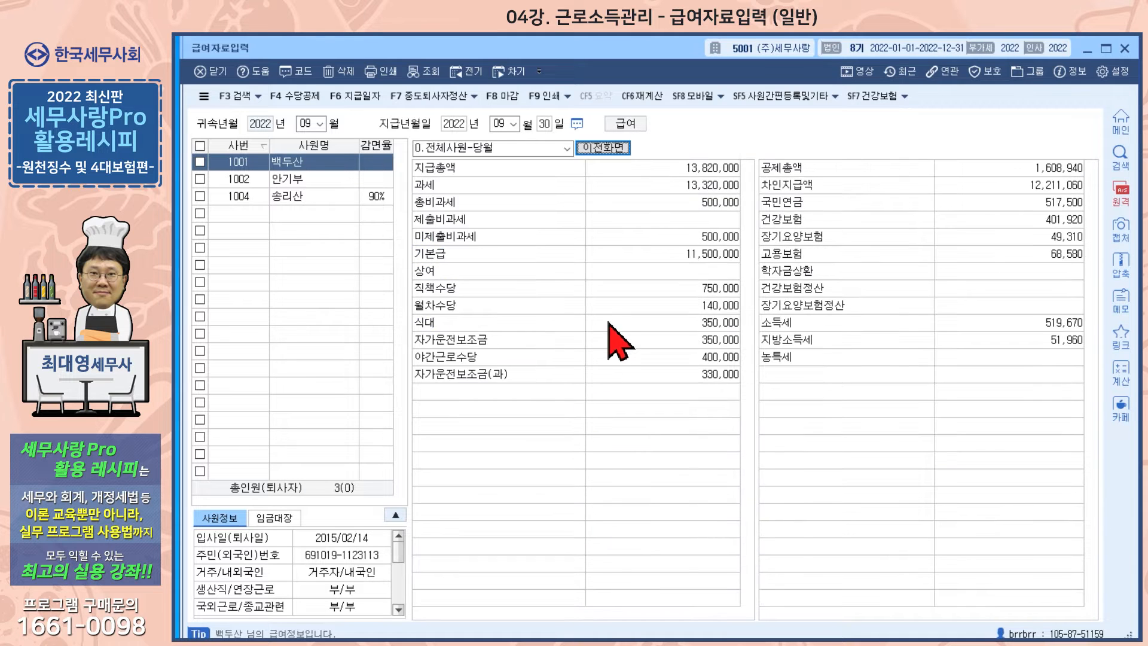
click(567, 148)
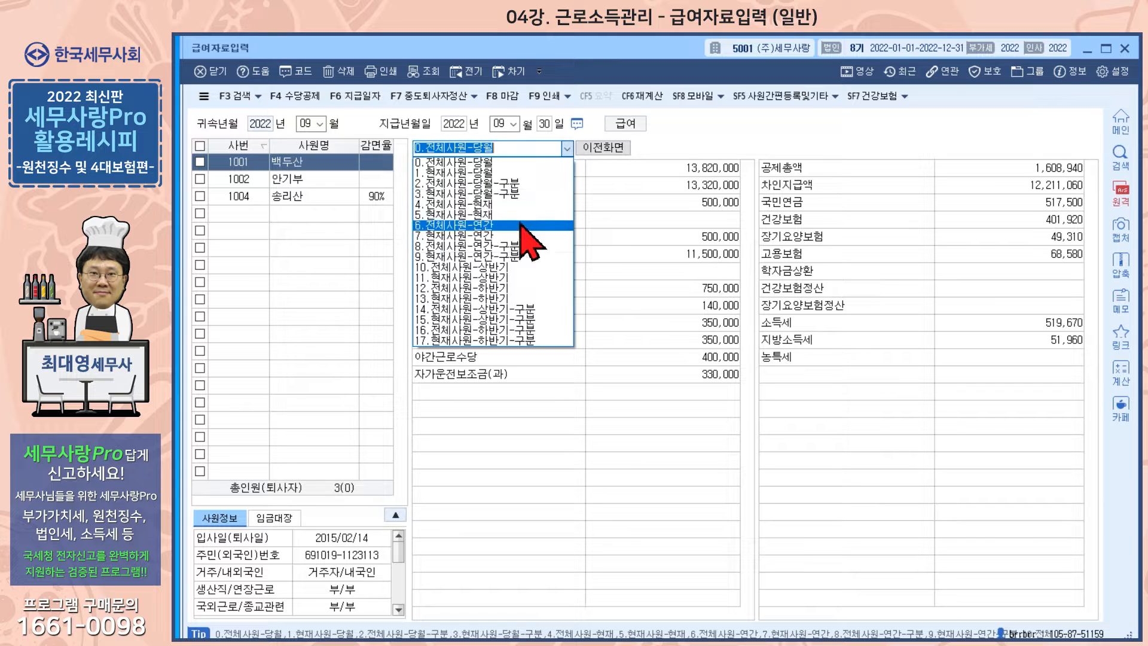
click(494, 266)
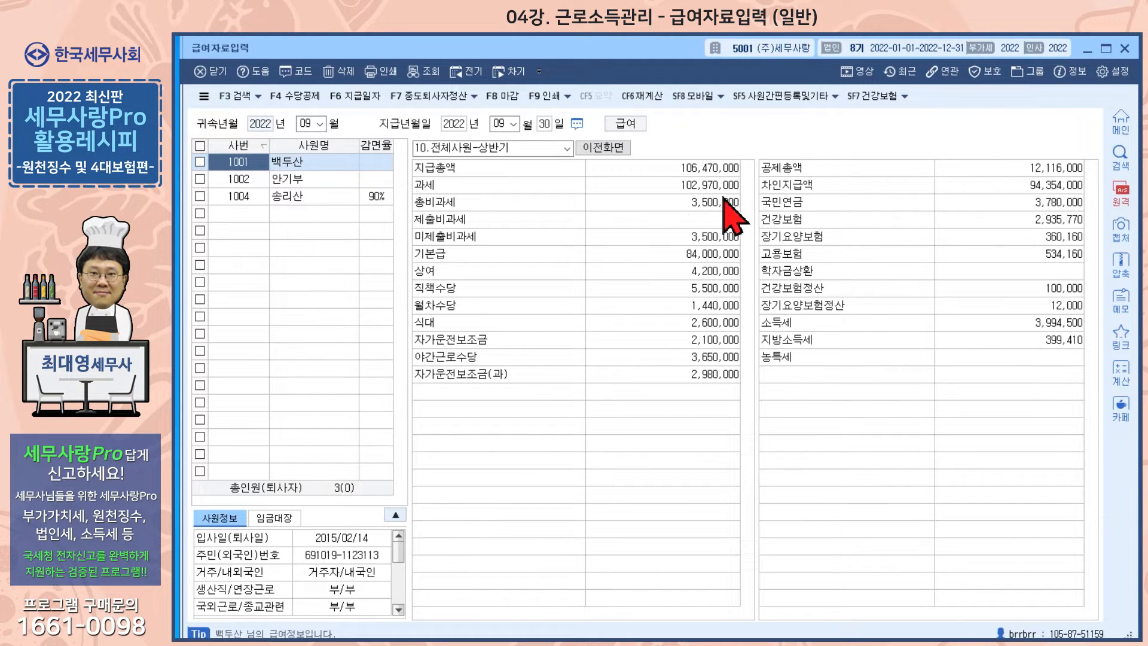
click(567, 148)
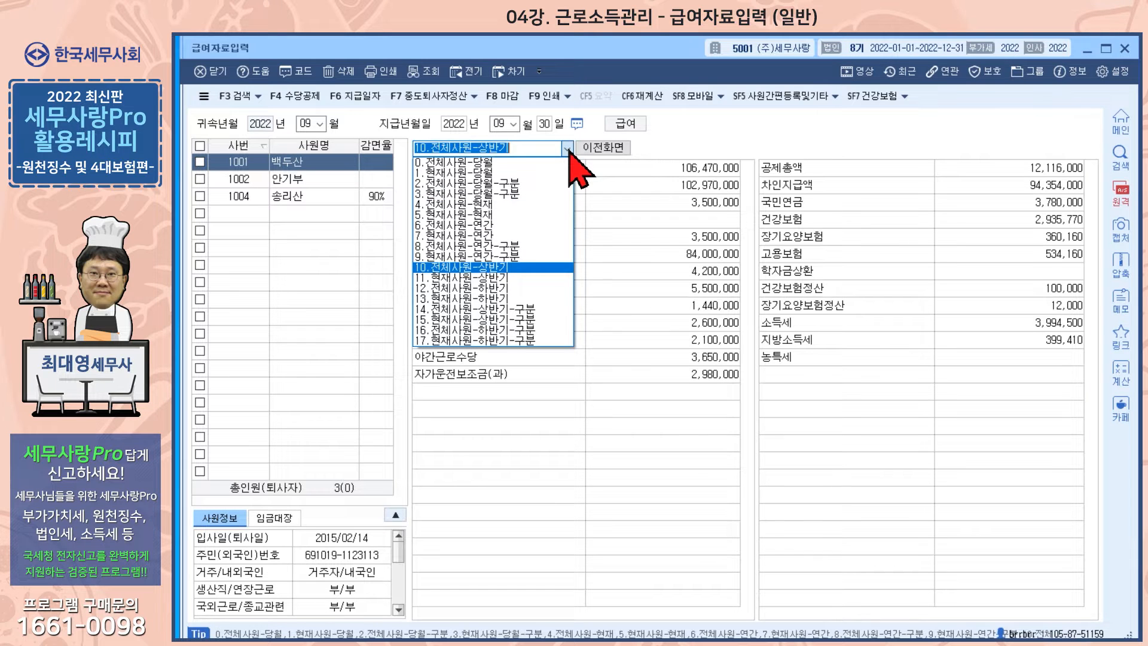
click(472, 161)
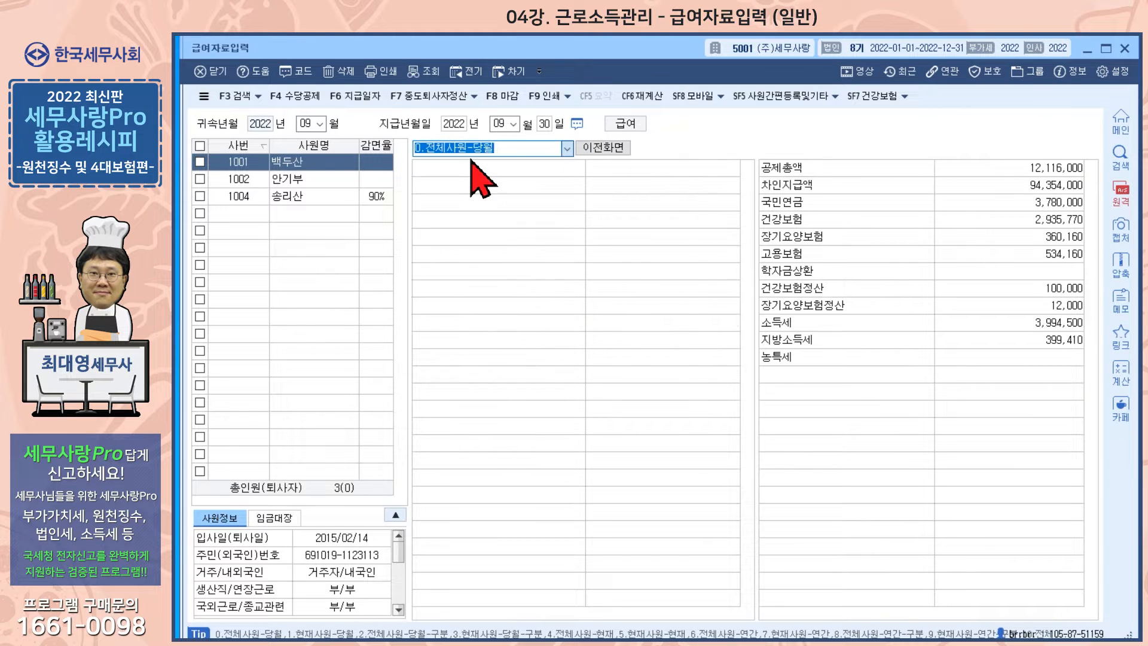
click(605, 147)
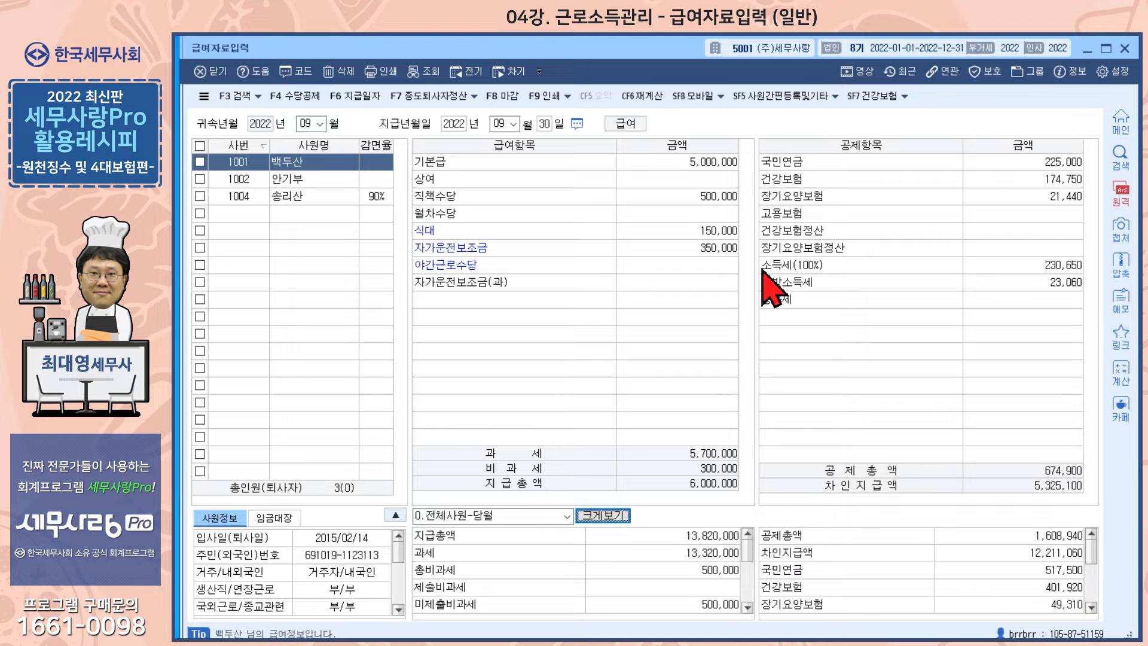
Step: Check the September pay and deduction amounts employee by employee, ending on the third employee
click(322, 178)
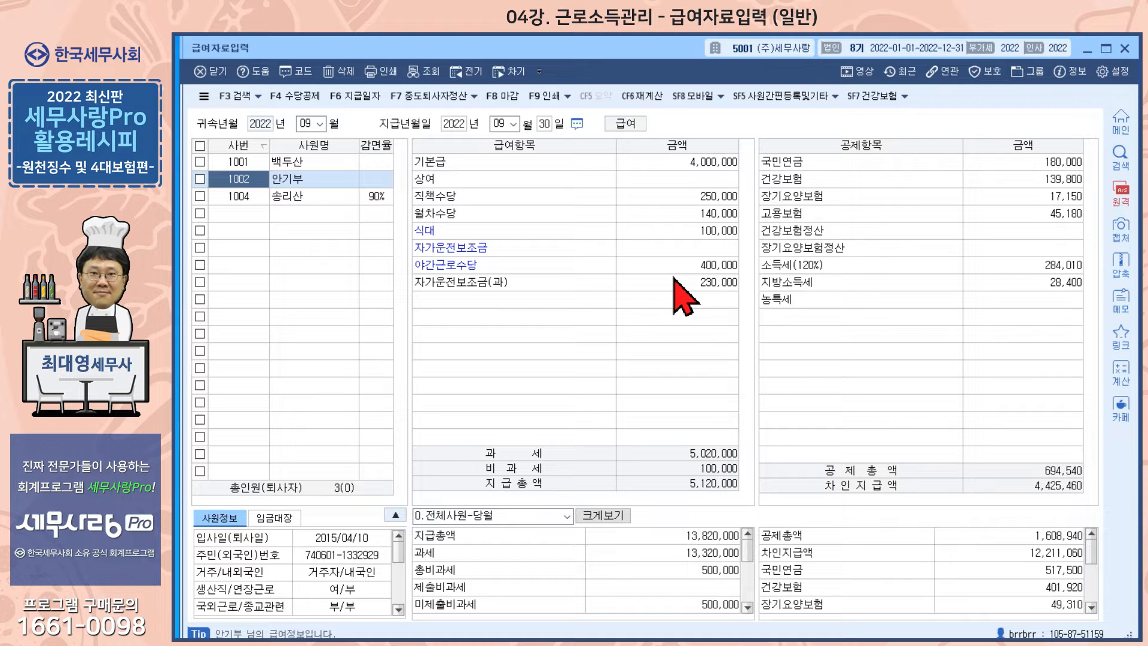
click(238, 162)
click(238, 177)
click(240, 196)
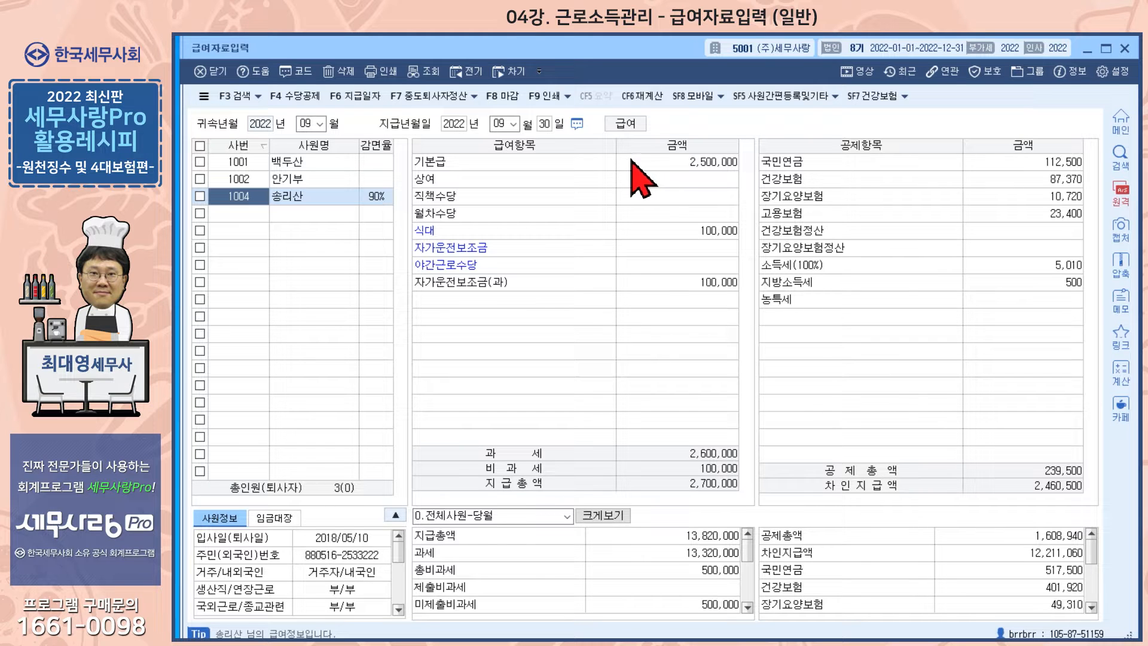
Step: Examine the current-month summary for all employees: 과세, 차인지급액, 국민연금, 건강보험, 고용보험 and 소득세
click(675, 554)
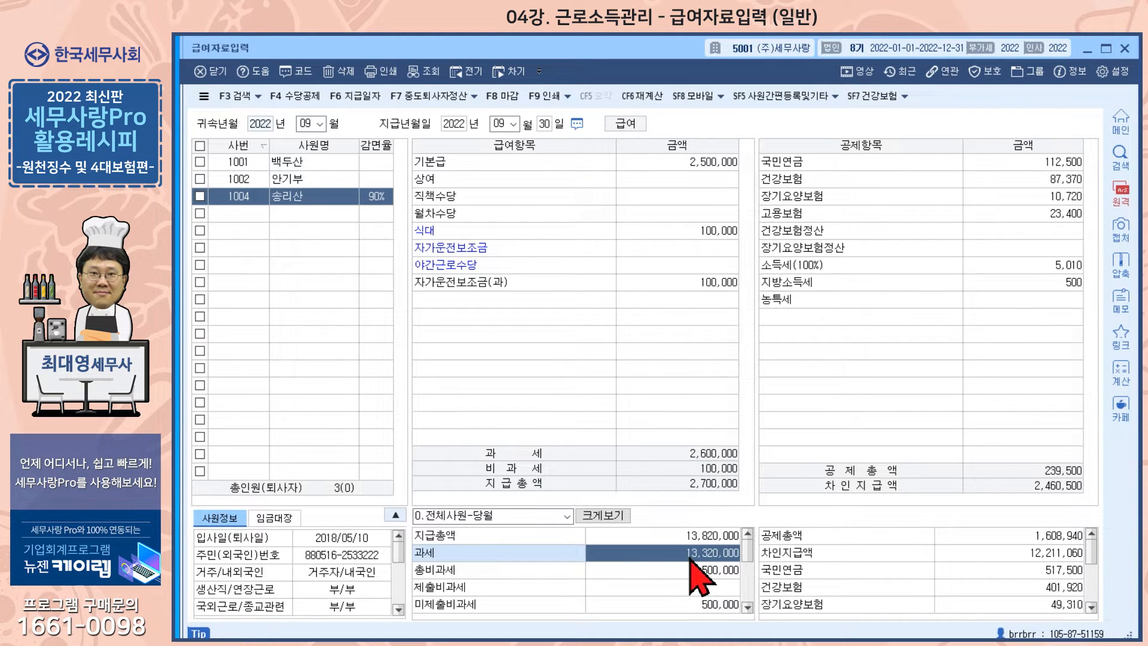
click(1018, 558)
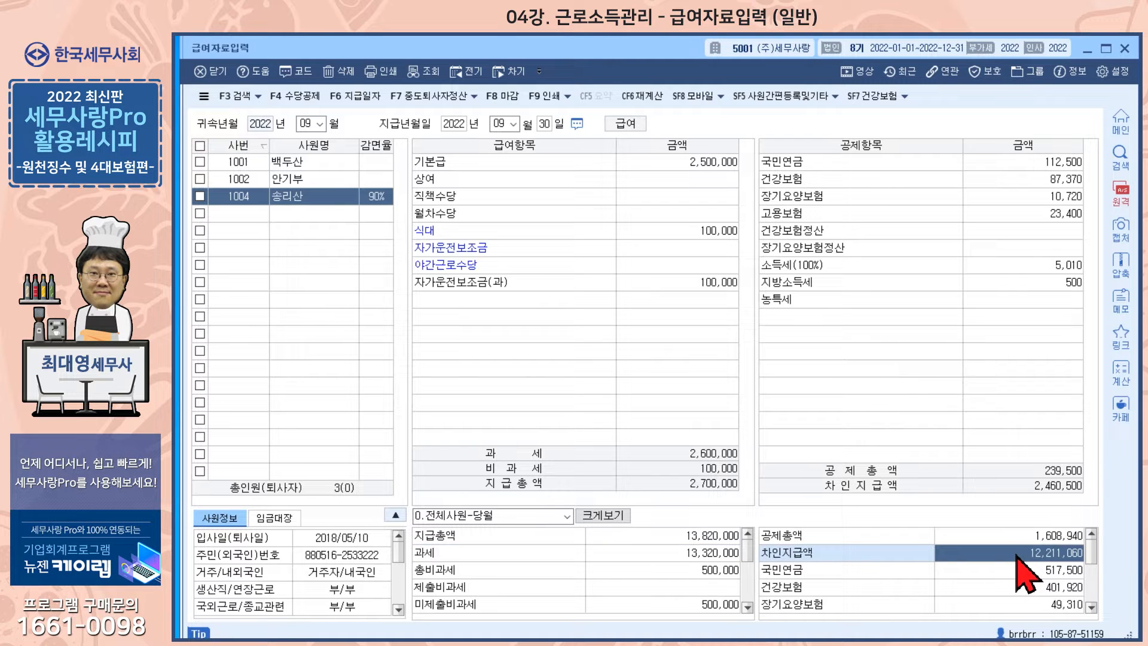
click(1014, 573)
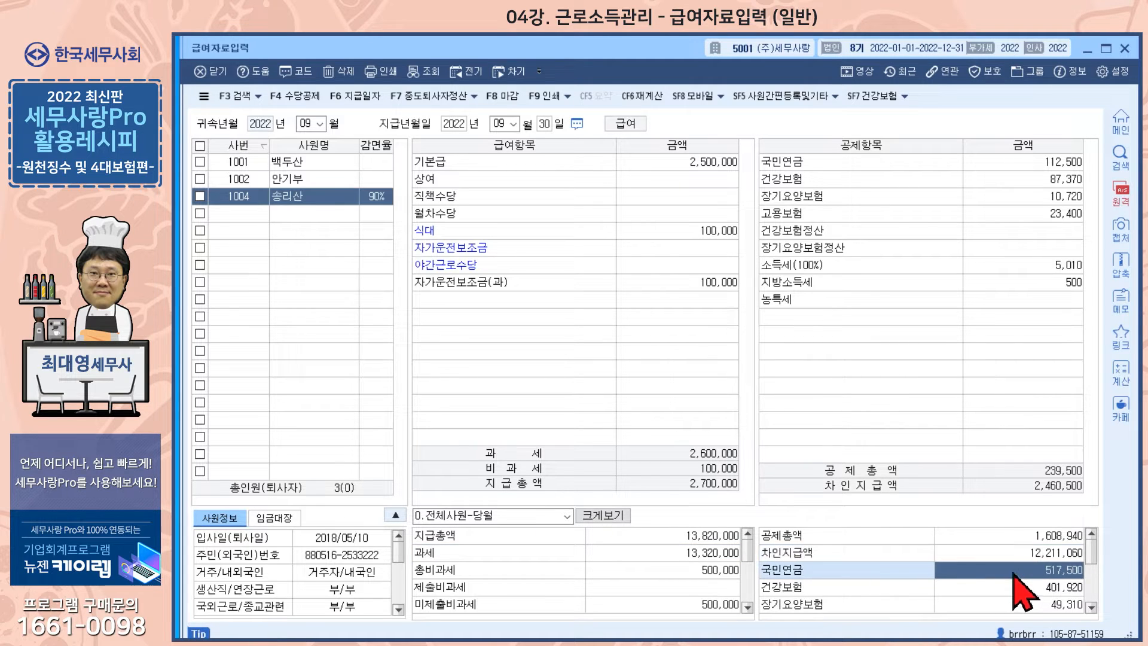
click(1006, 585)
scroll(1016, 604, down, 1)
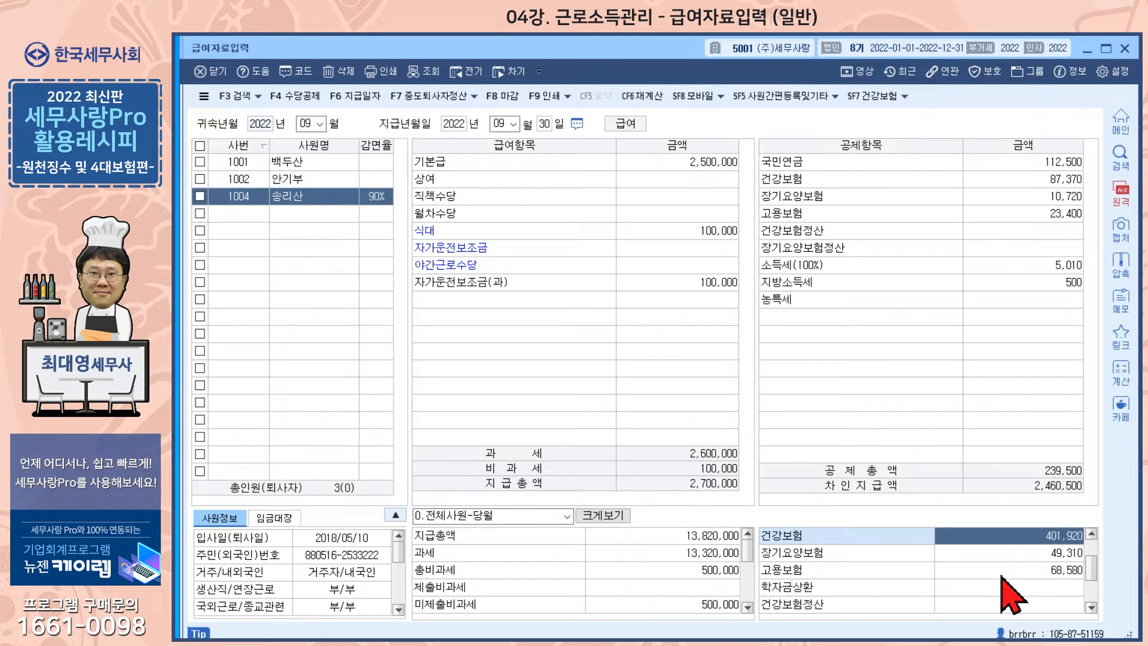
click(999, 568)
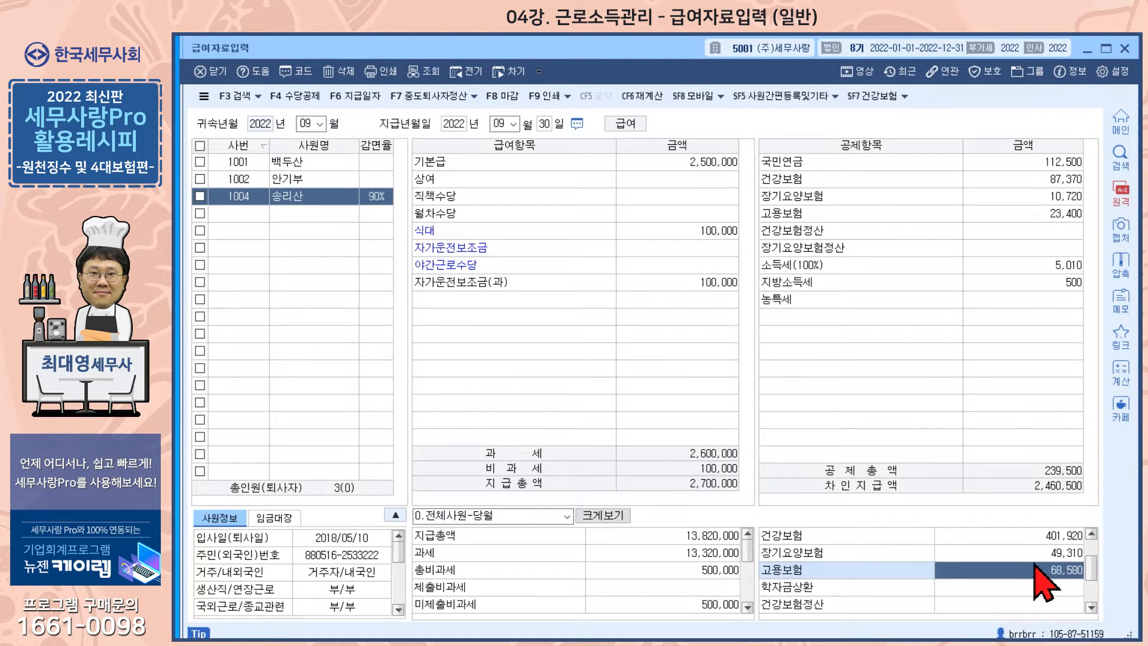
scroll(1034, 567, down, 1)
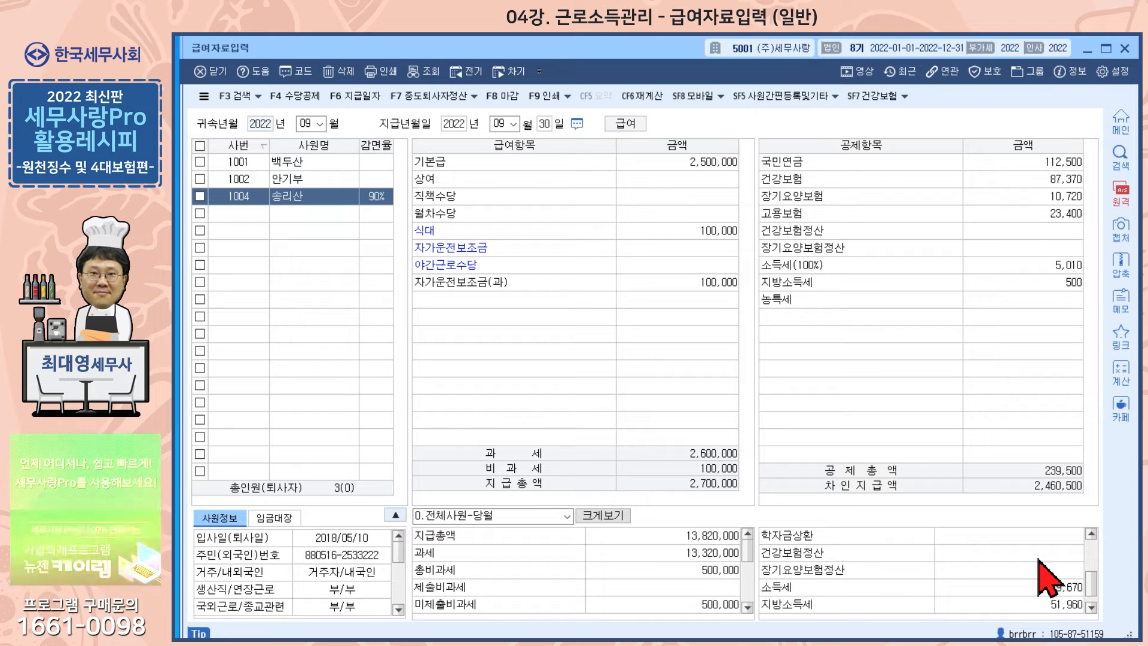
click(1044, 586)
scroll(1044, 584, down, 1)
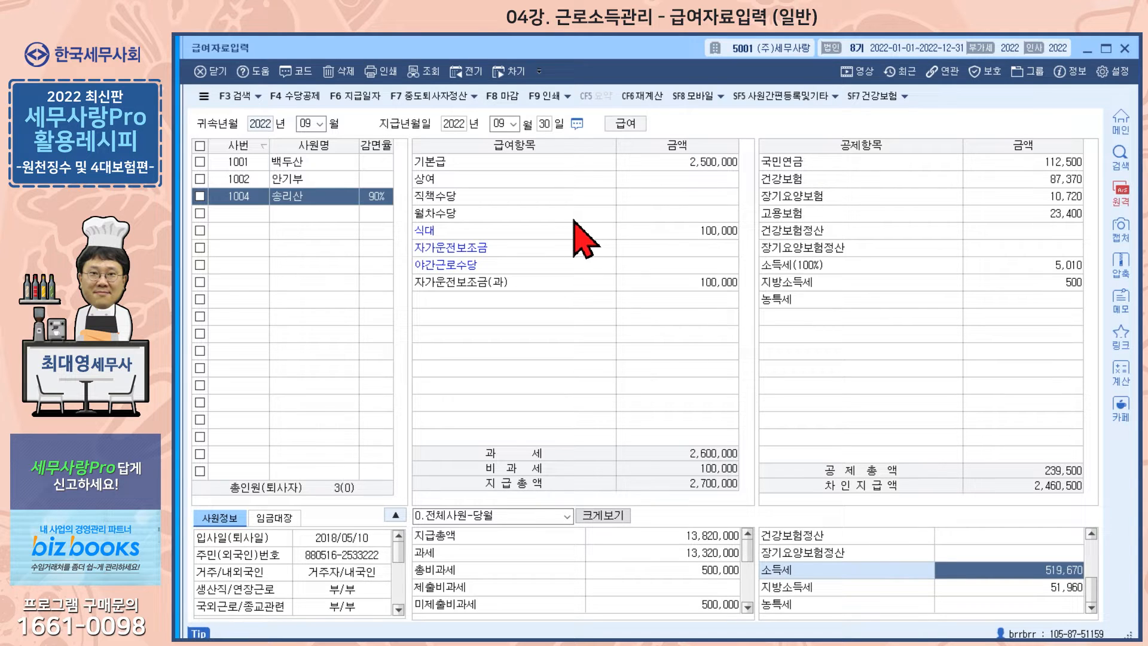
click(672, 554)
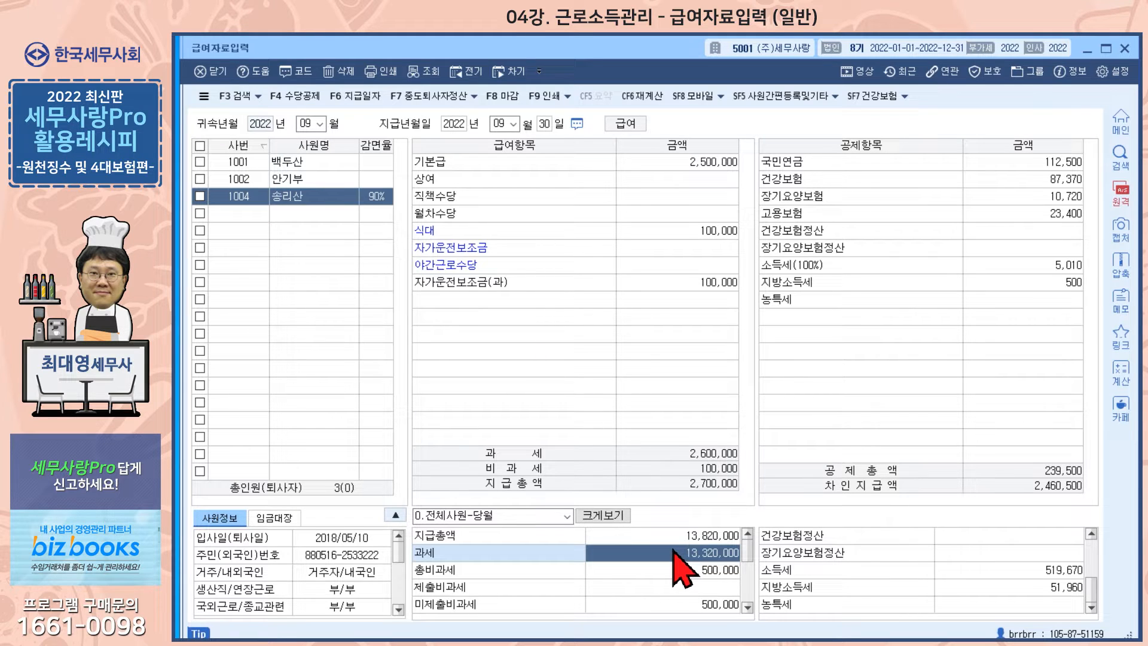
Step: Load the 원천징수이행상황신고서 for 귀속기간 and 지급기간 2022-09 with 신고구분 1.정기신고 to check the payroll's 소득세 against it
click(1031, 573)
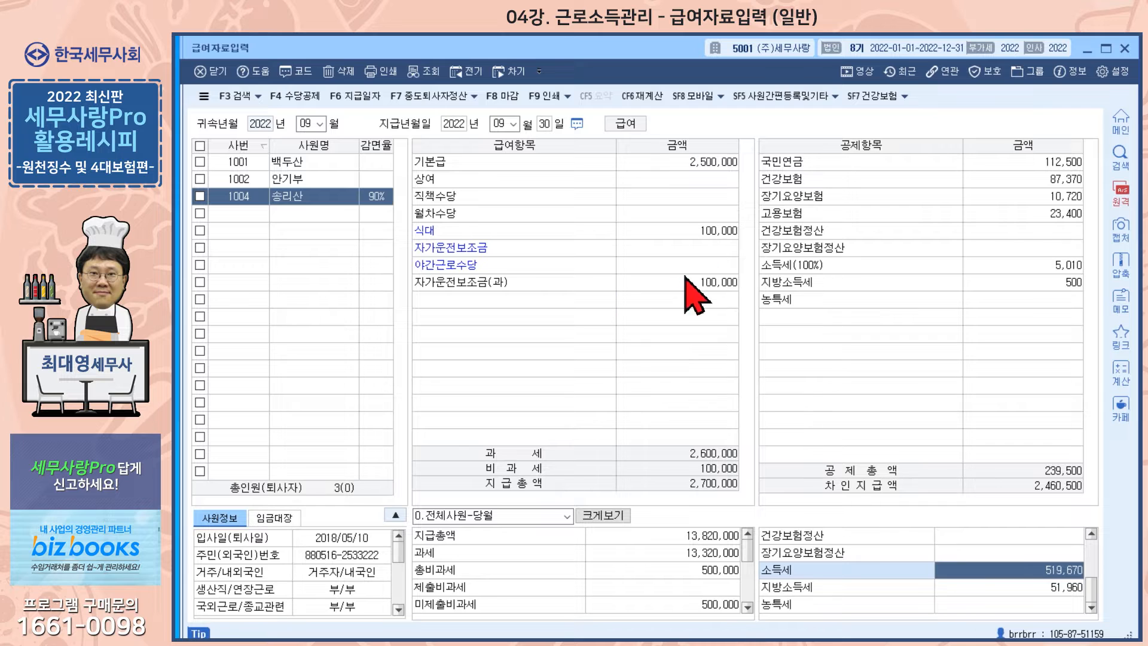
key(Escape)
click(484, 417)
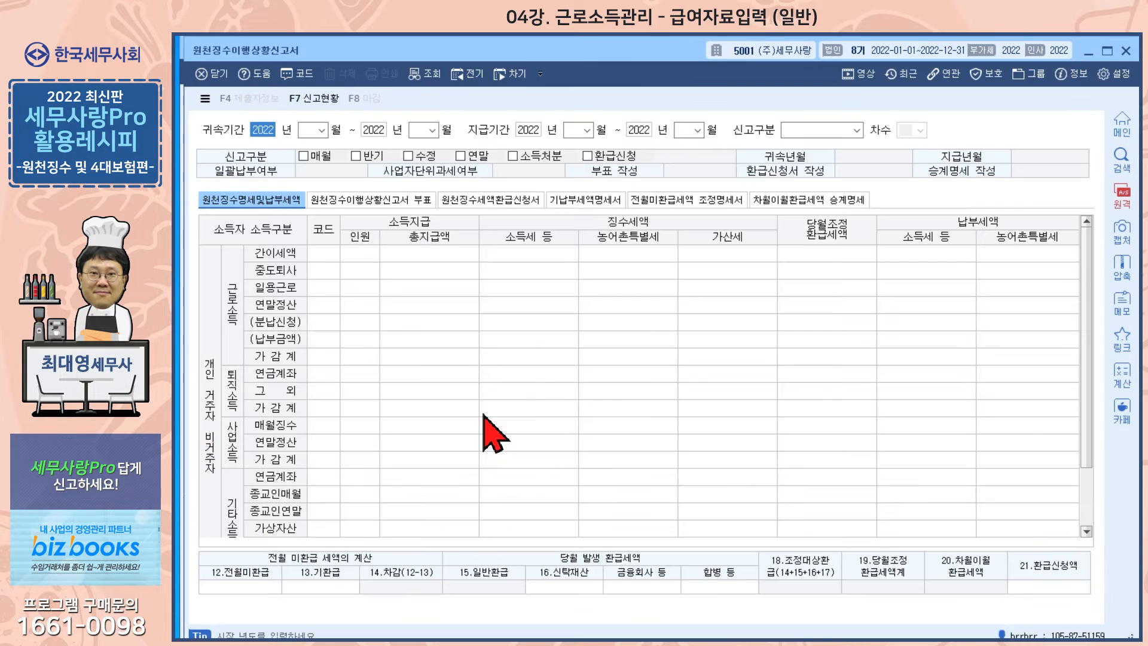
key(Return)
key(Return)
key(Return)
key(Return)
key(Return)
key(Return)
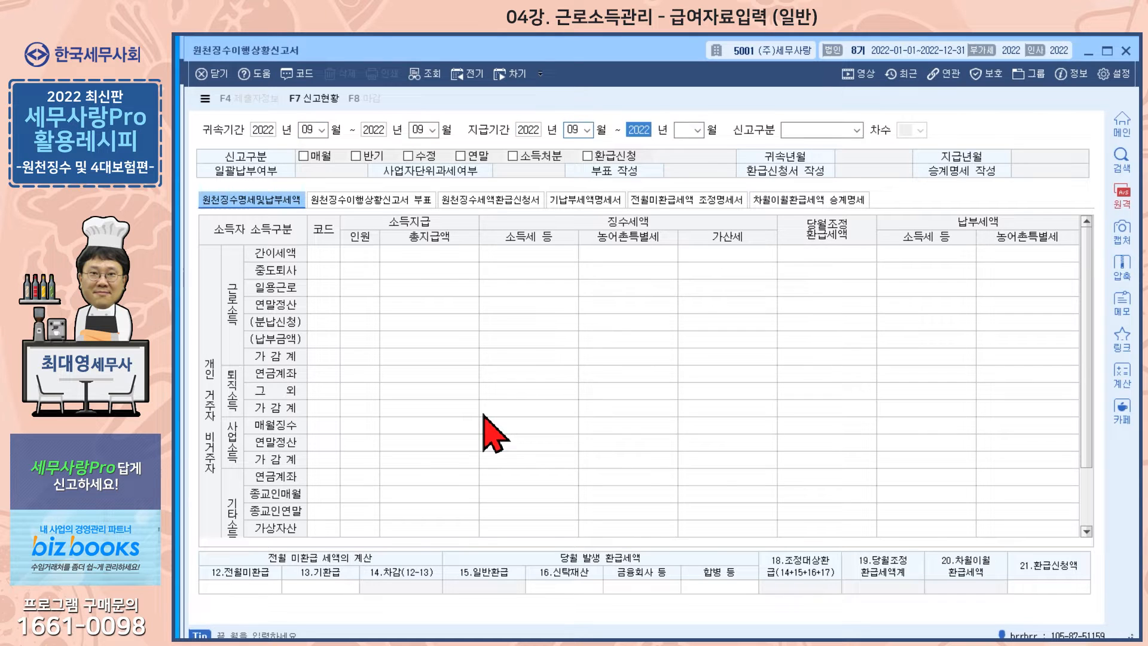
key(Return)
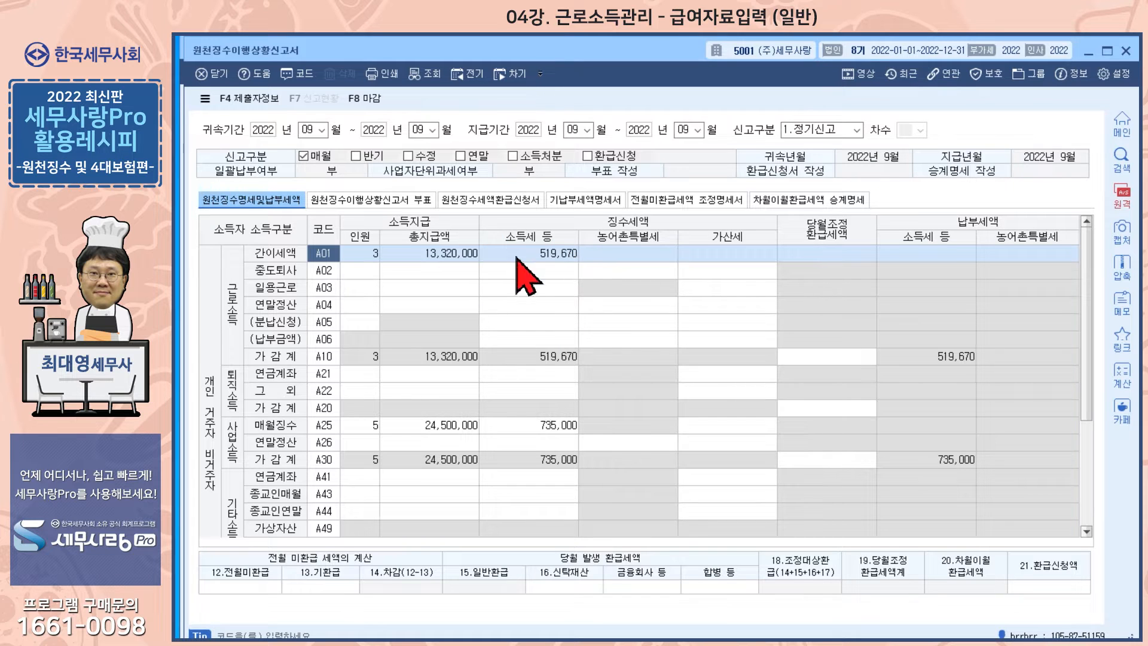
Step: Return to 급여자료입력 and check the 과세 and 소득세 totals for all employees against the withholding report
click(378, 639)
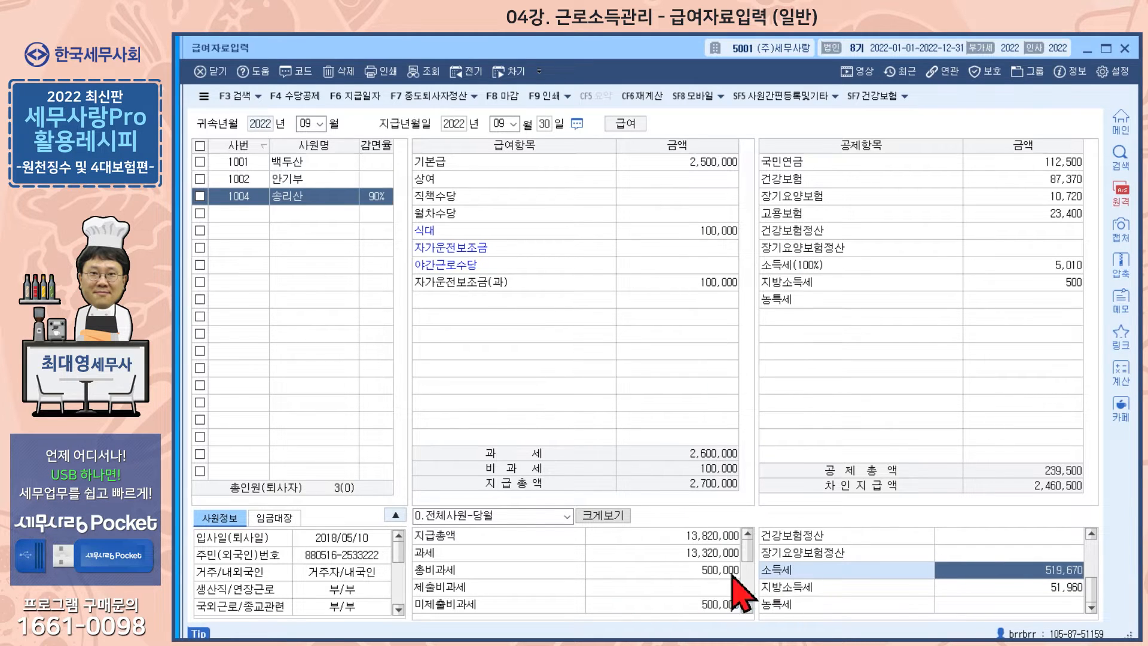
click(688, 553)
click(1026, 571)
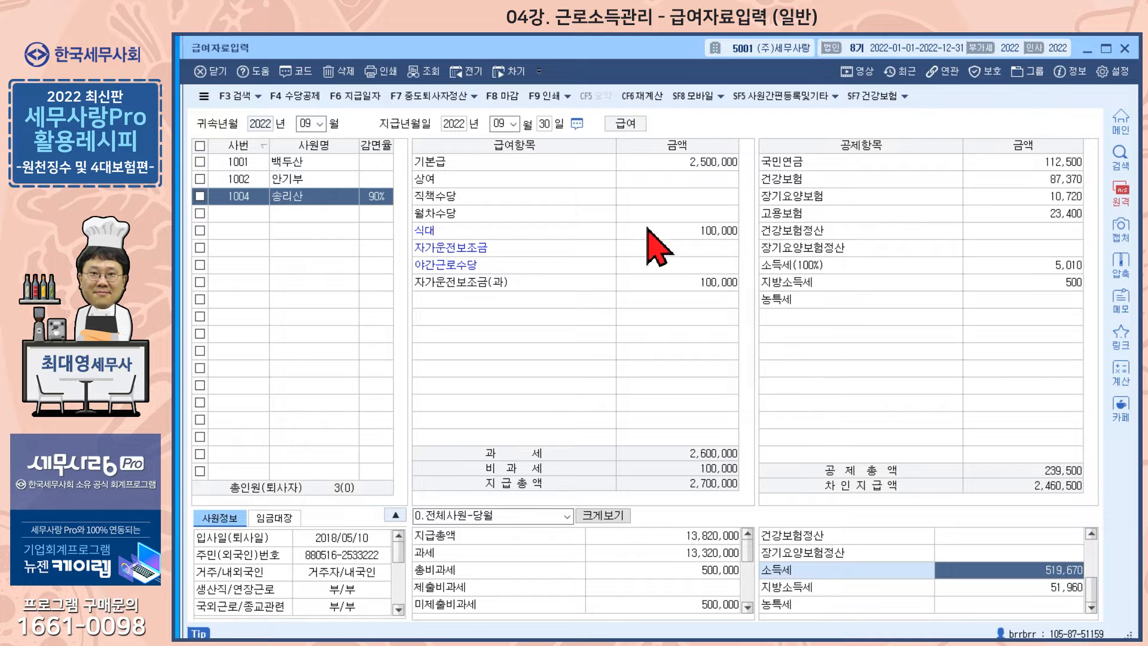
Step: Open 수당공제등록 and view its 공제등록 list, then go back to the 수당등록 list
click(291, 97)
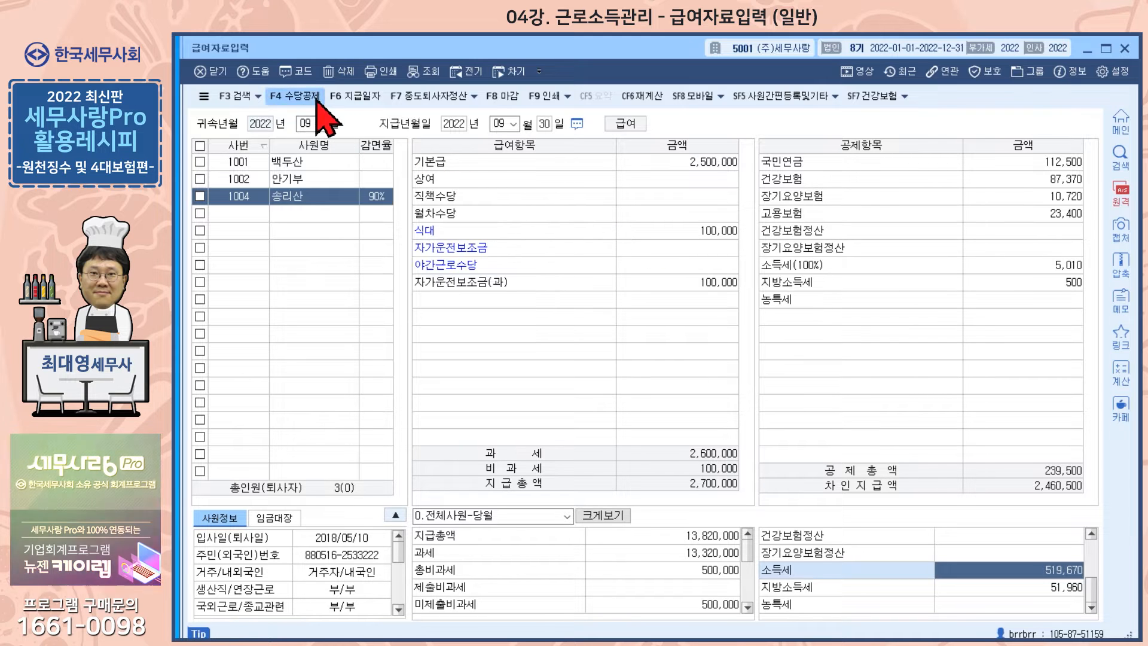
drag(521, 45, 497, 55)
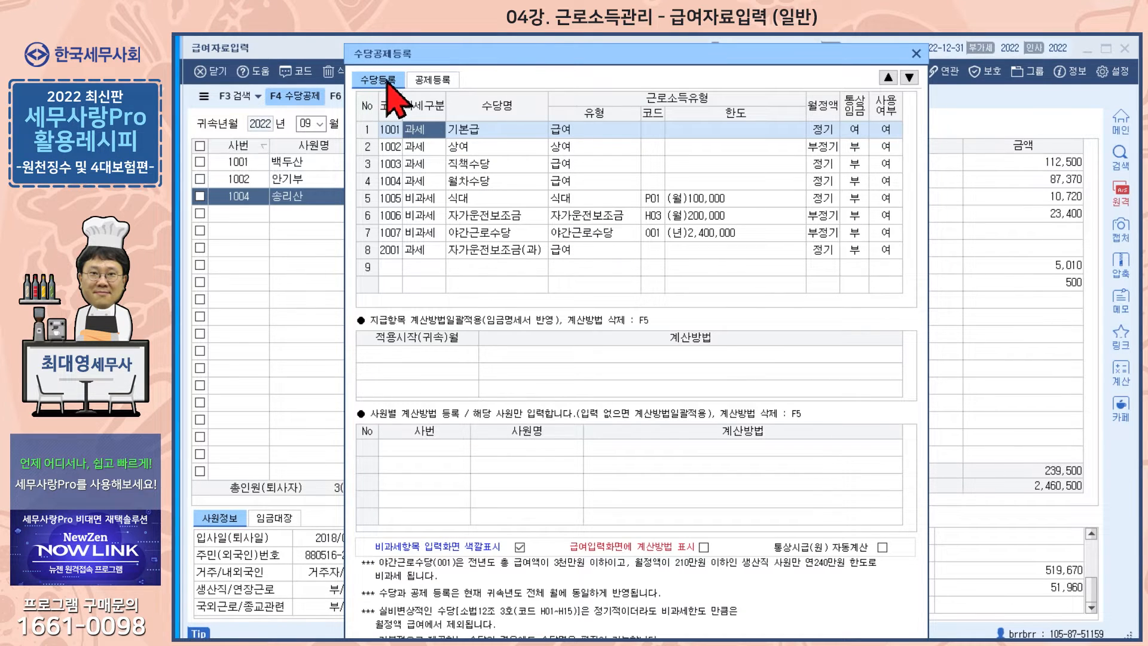
click(428, 82)
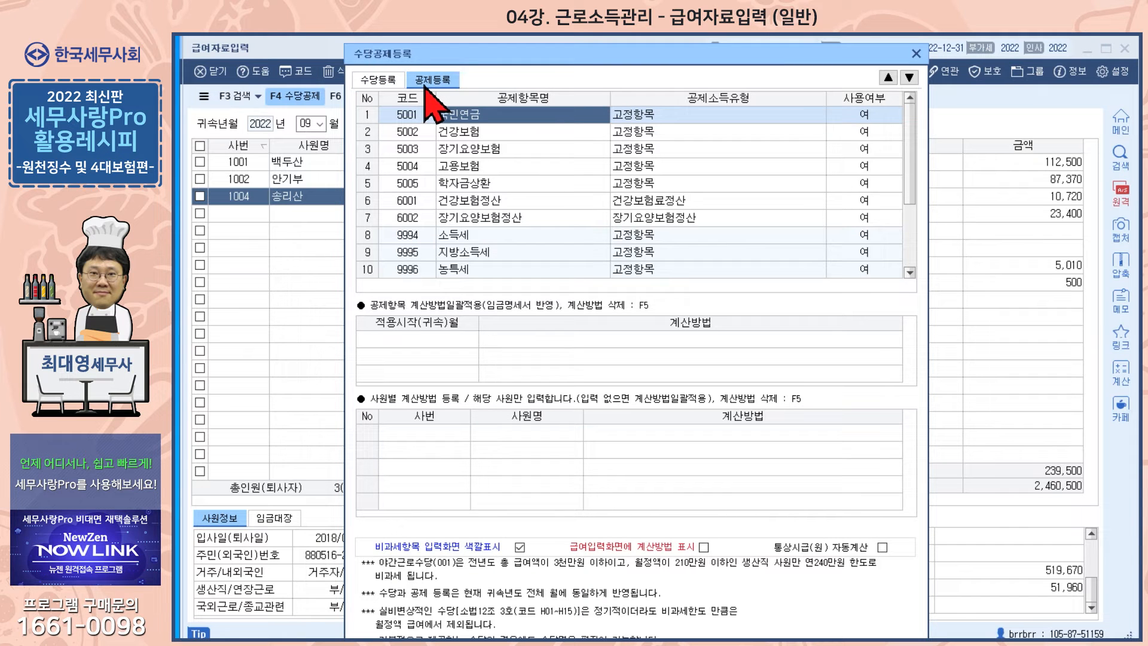
click(388, 84)
Step: Compare the registered 수당 and 공제 lists with the 급여항목 and 공제항목 on the payroll screen, ending on 수당등록
drag(487, 53, 449, 323)
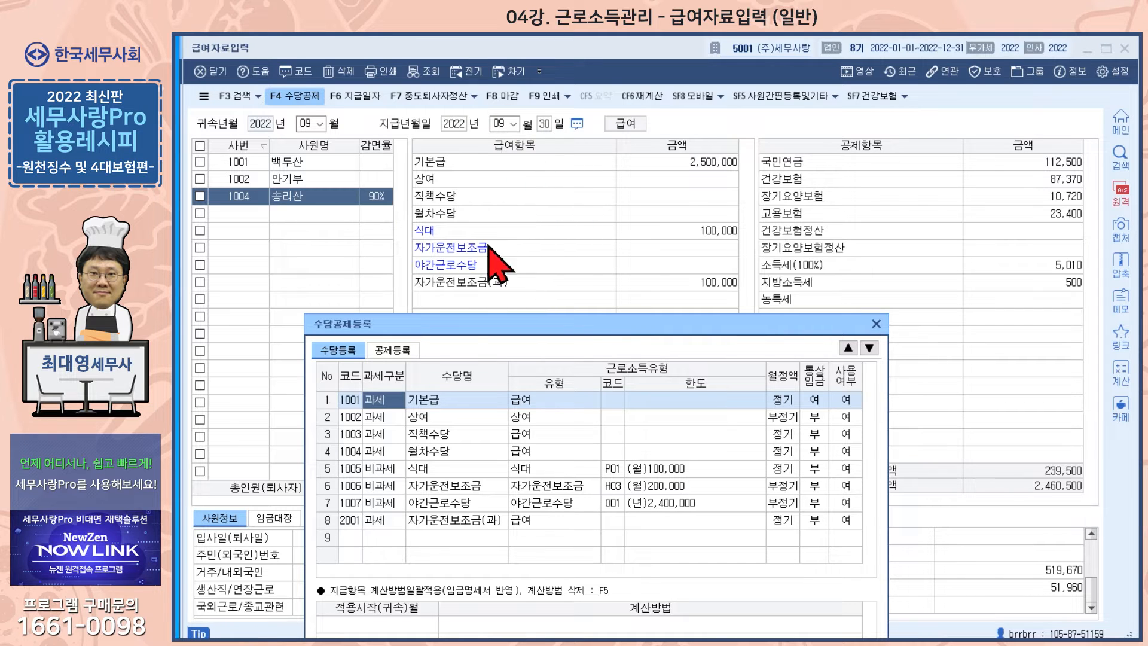
click(403, 351)
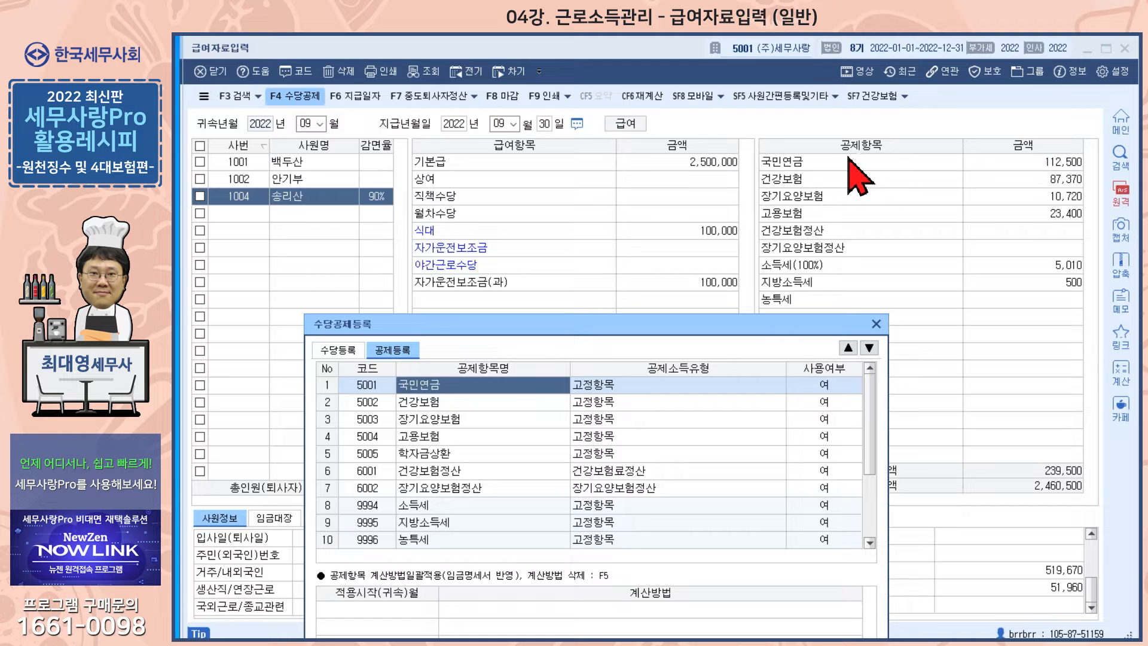
drag(626, 324, 615, 113)
click(327, 121)
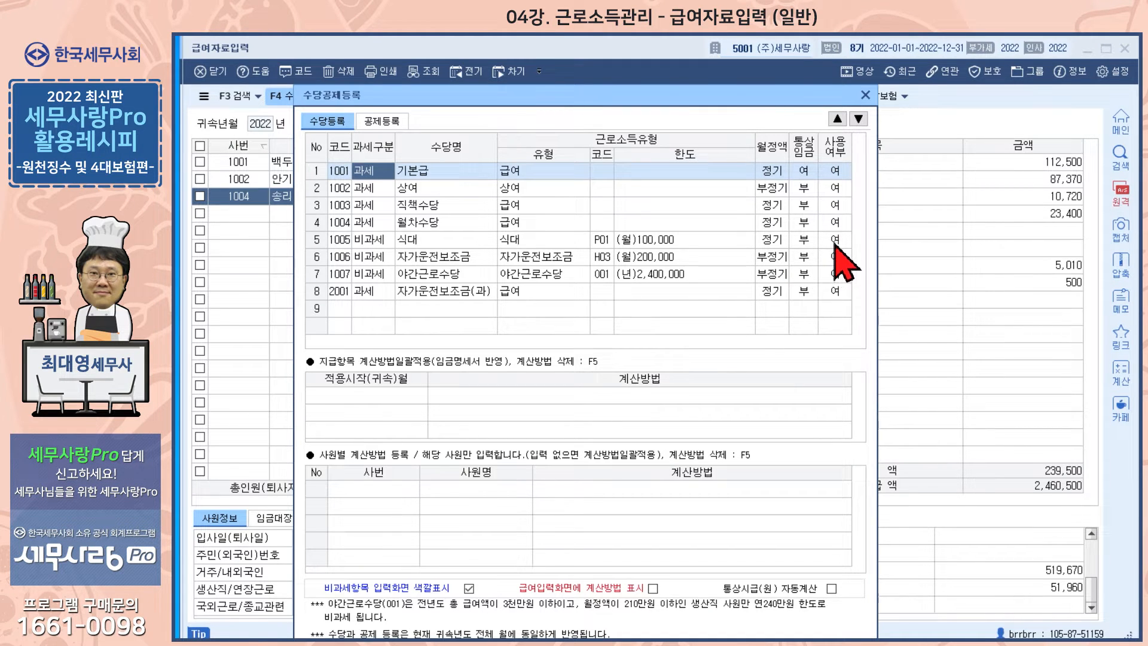
drag(631, 96, 587, 335)
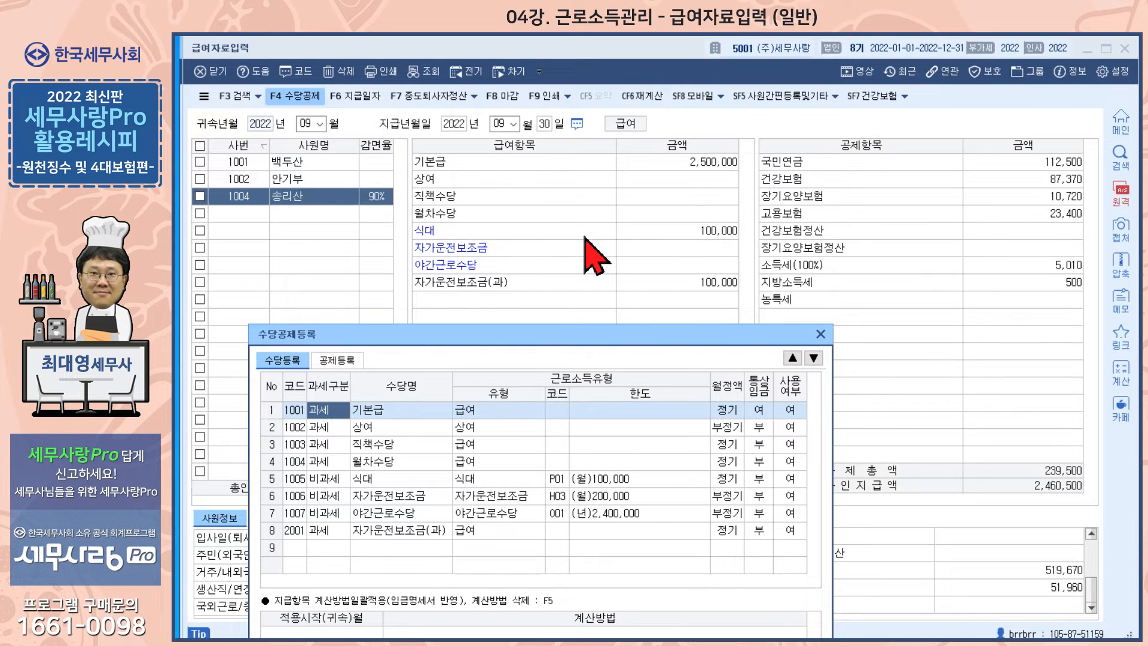
drag(595, 334, 603, 209)
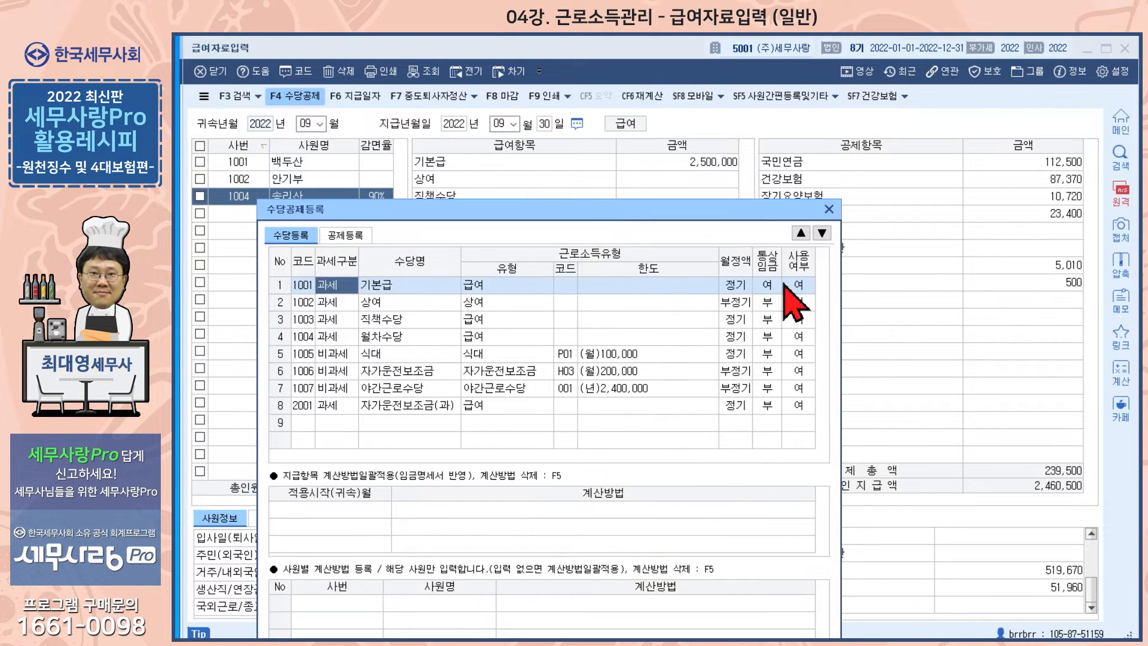
Step: Try to change the 사용여부 setting of 기본급 and to set that of 상여 to 부
click(804, 285)
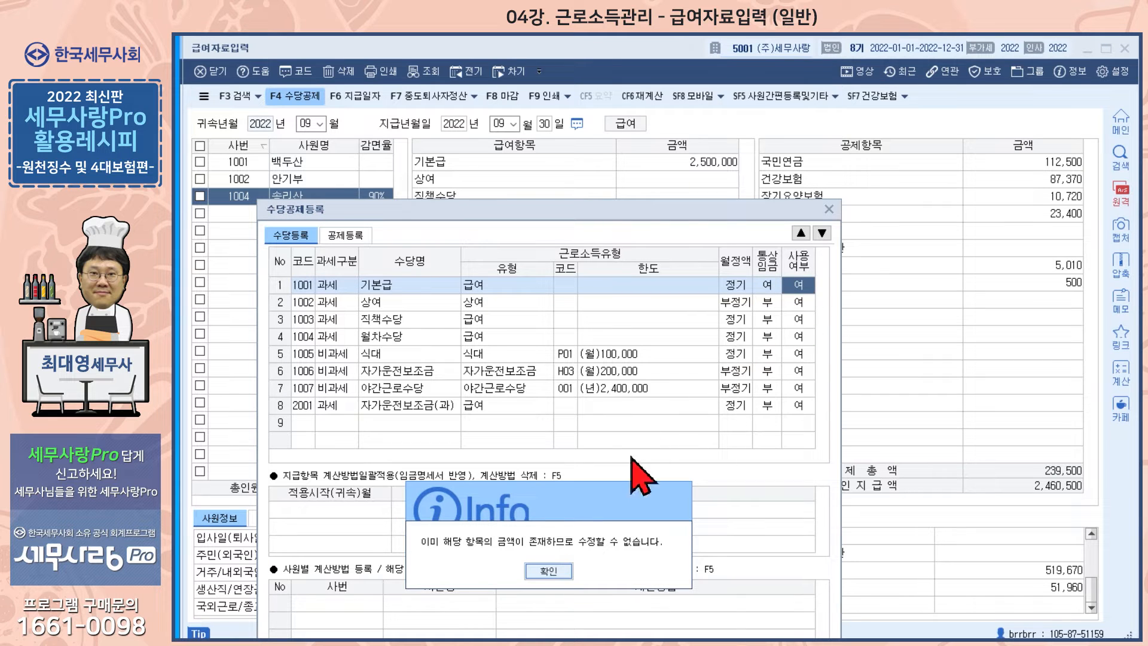
click(546, 572)
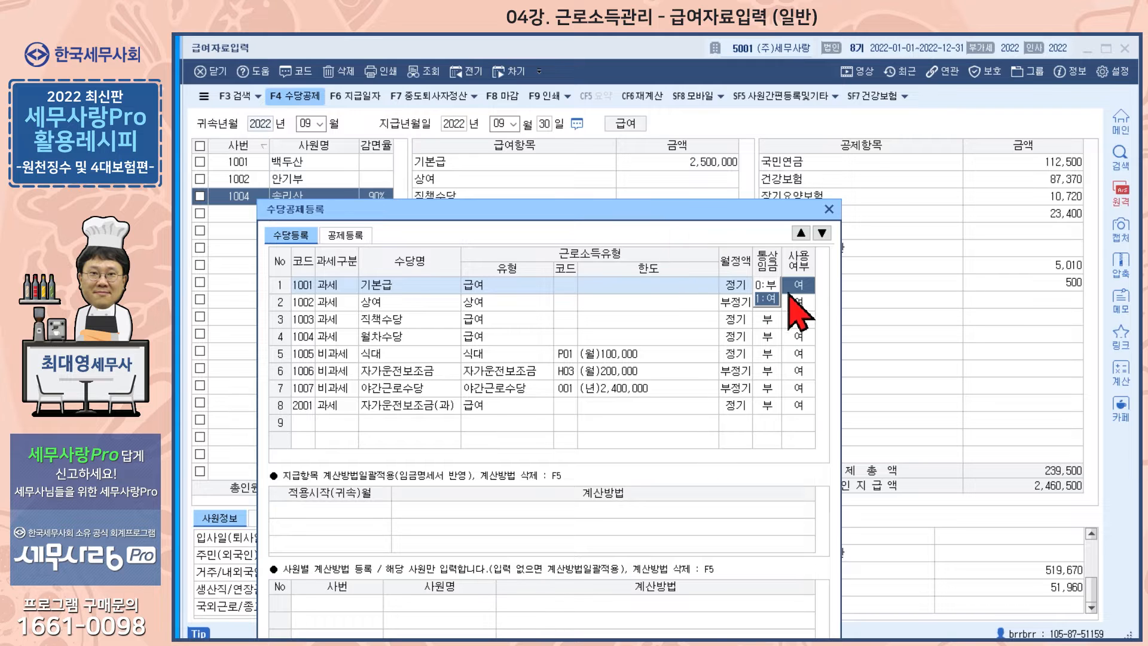
text(1)
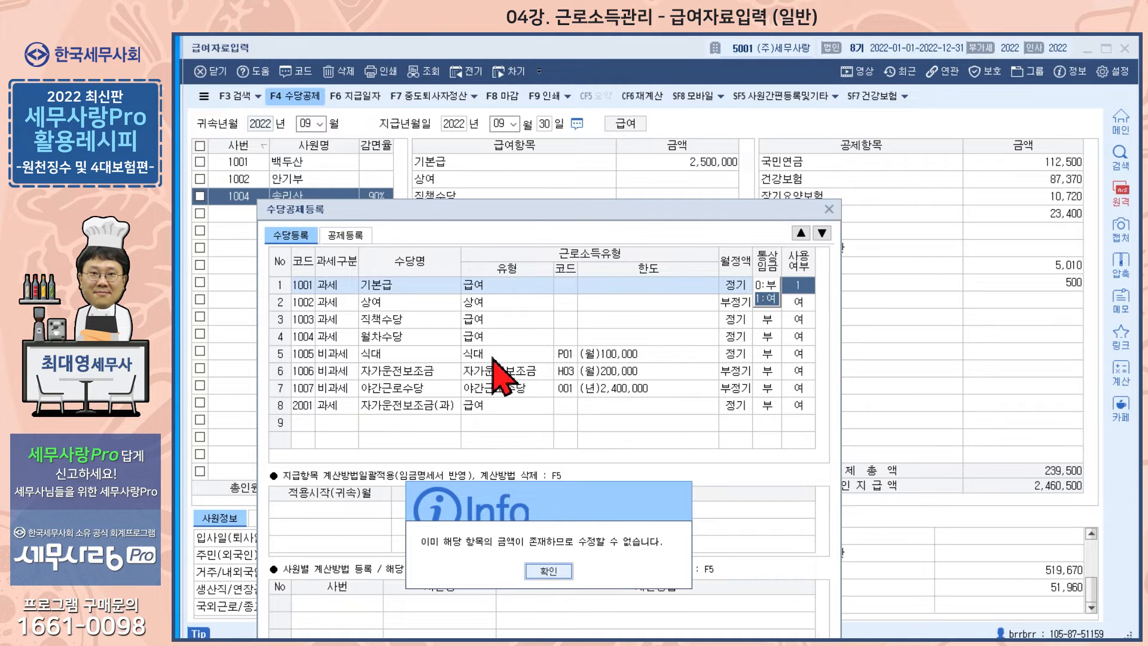
click(547, 570)
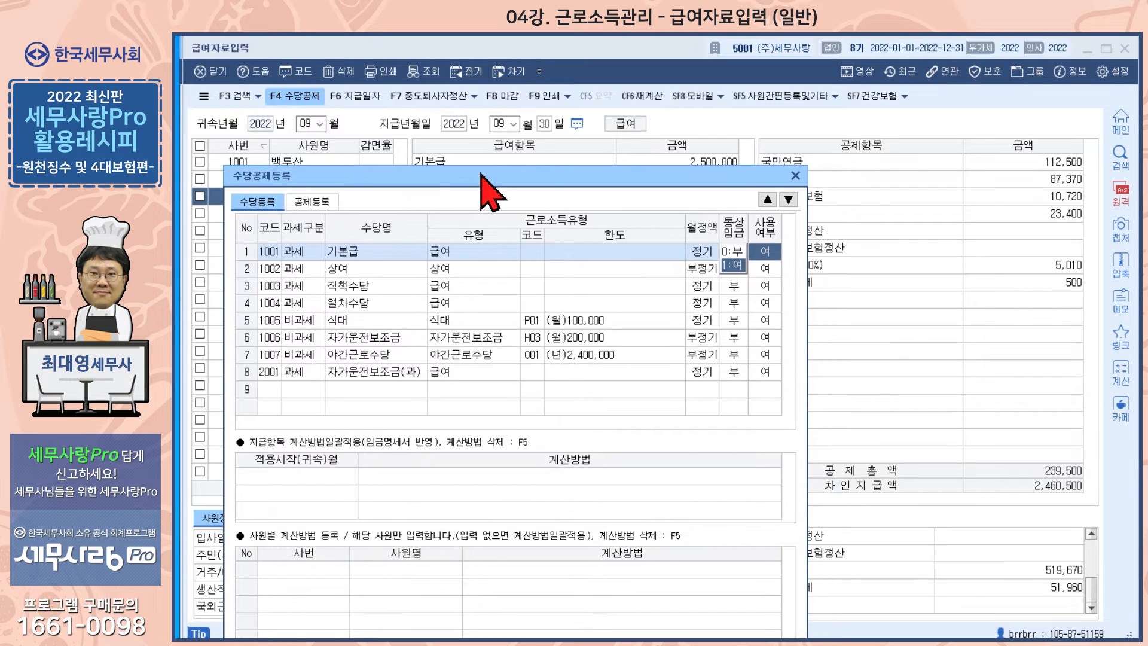
click(763, 270)
text(0)
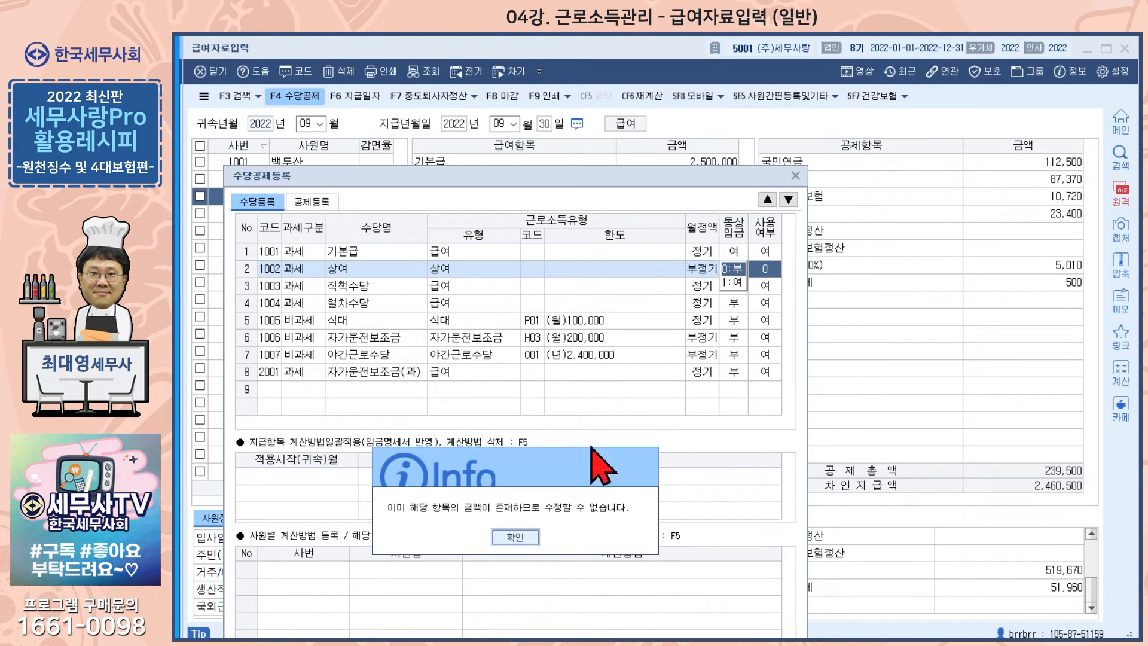
click(509, 535)
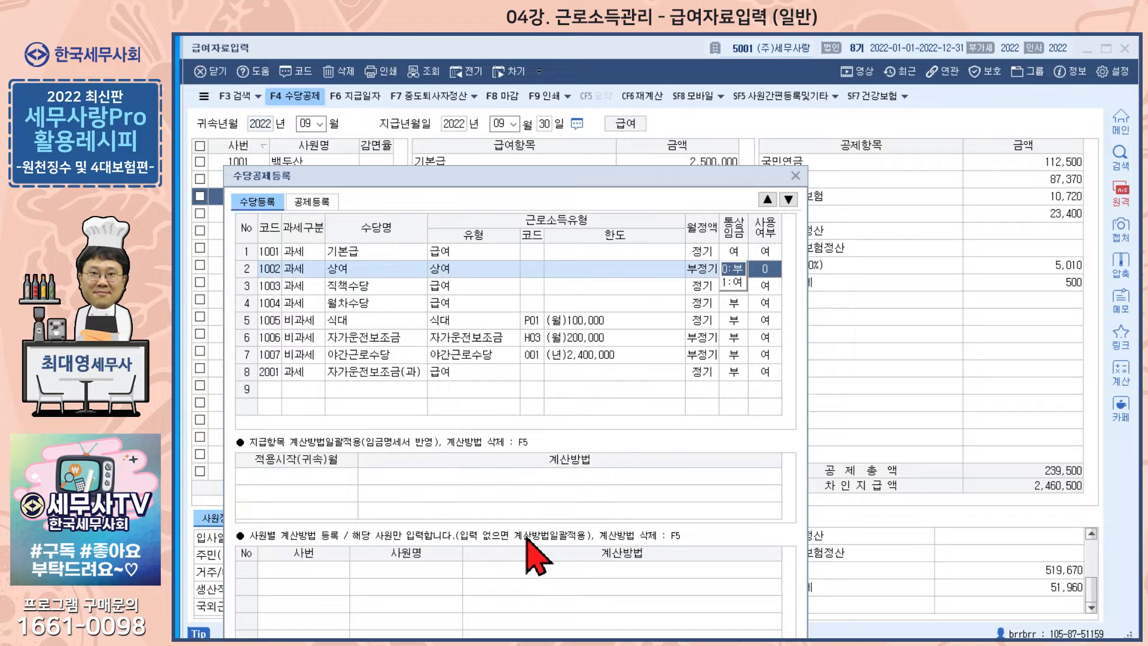
Step: Compare the allowance list with the payroll's 급여항목 and examine the 과세구분 and 수당명 of 자가운전보조금(과)
drag(498, 175, 520, 212)
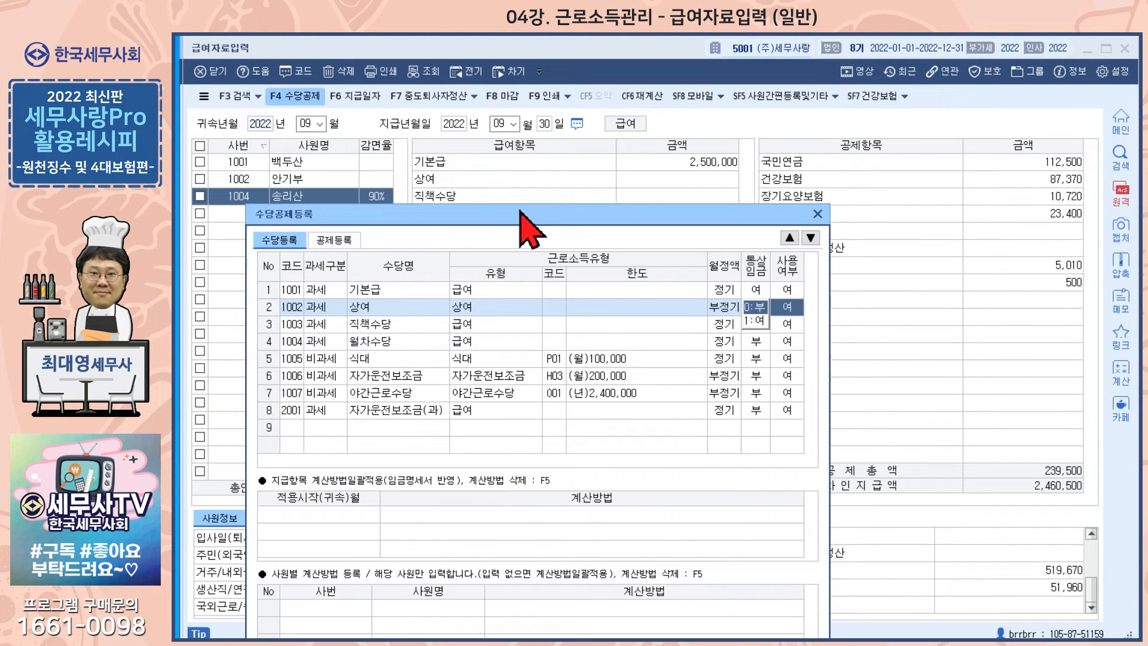
drag(639, 211, 624, 369)
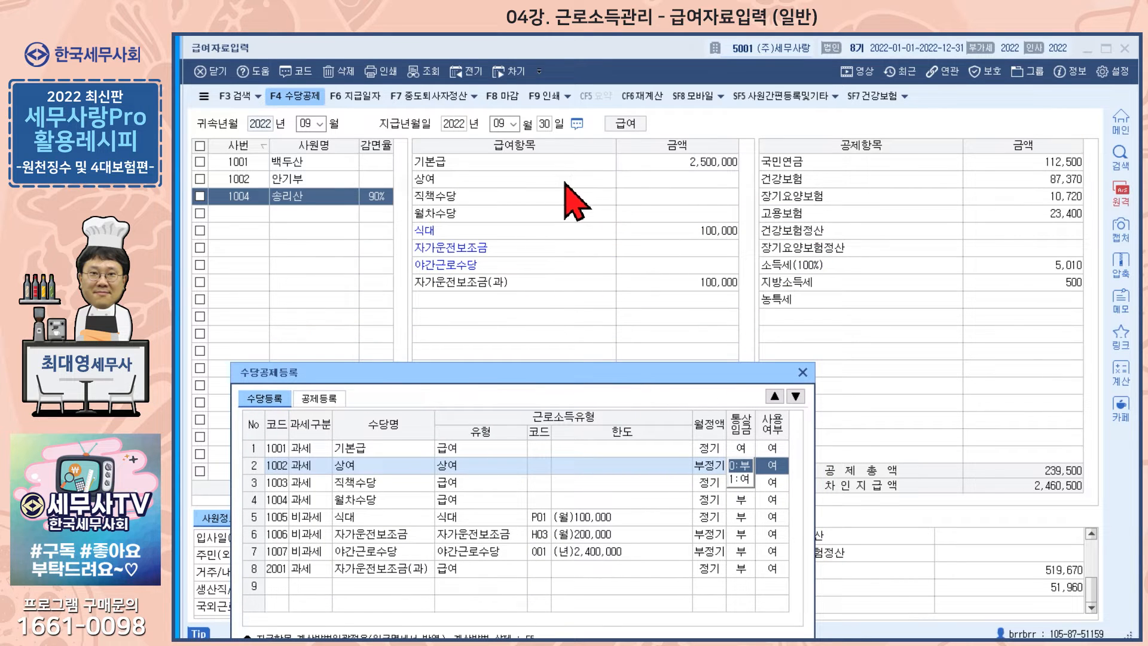
drag(520, 372, 537, 130)
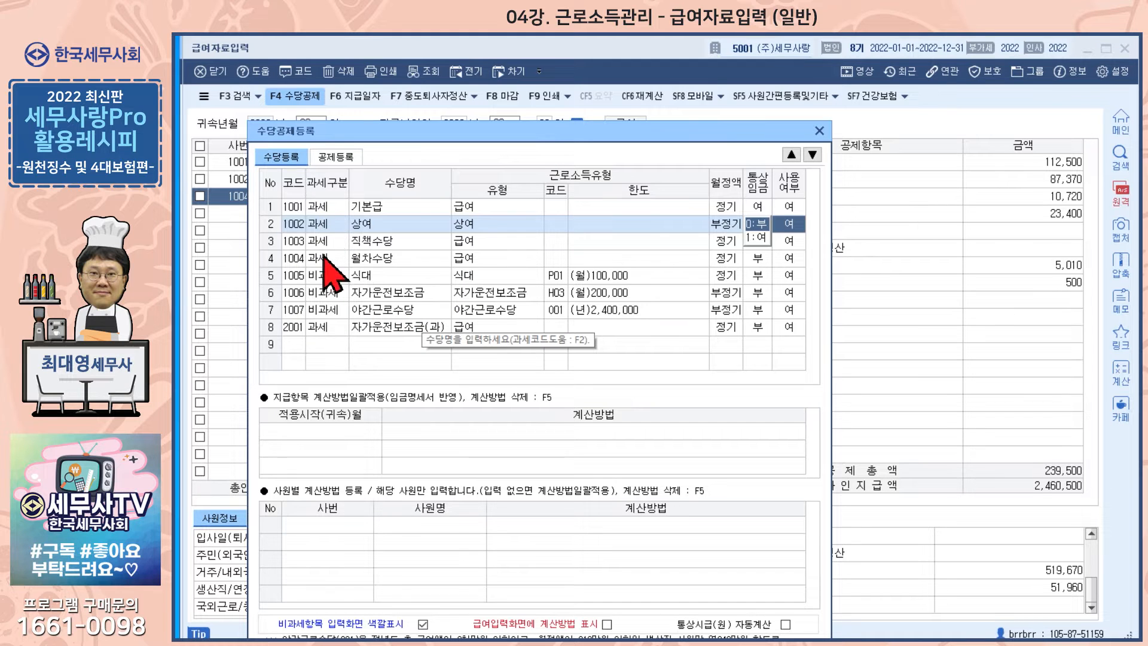
click(324, 327)
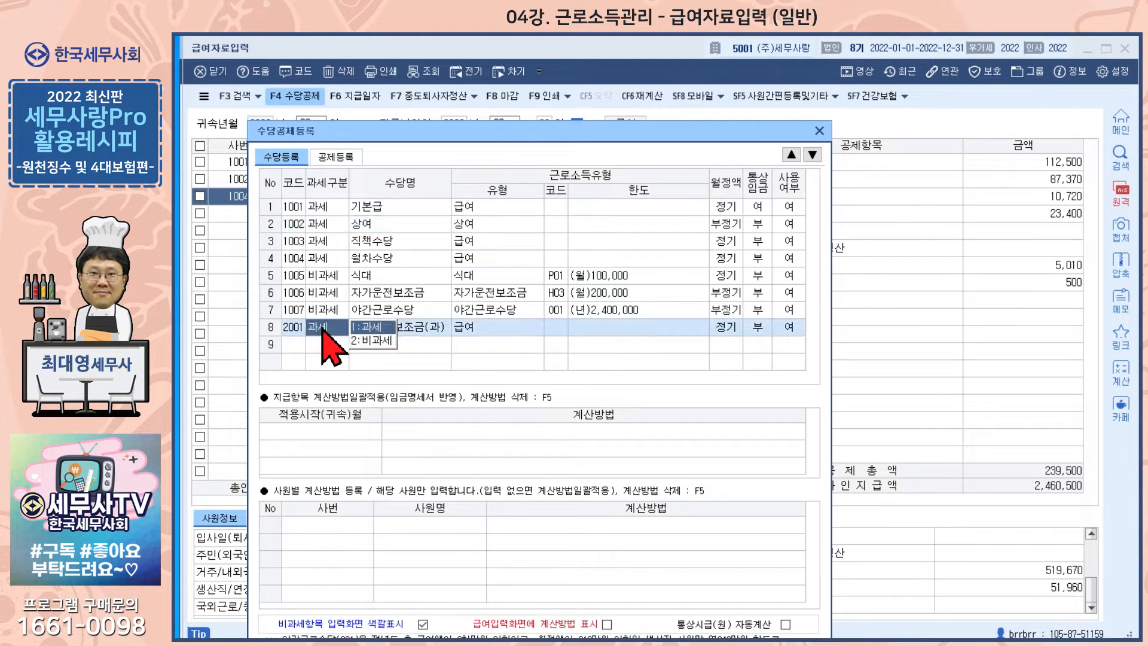
click(411, 329)
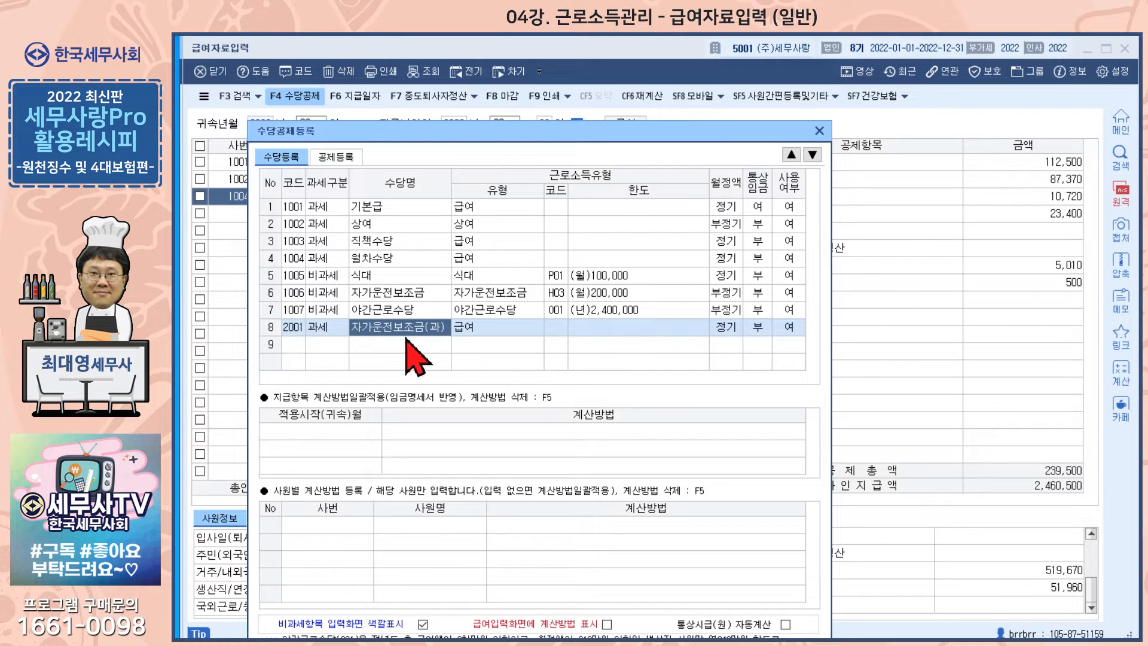
Step: Add a new allowance in the first empty row with 과세구분 1:과세 and 수당명 기타수당
click(314, 345)
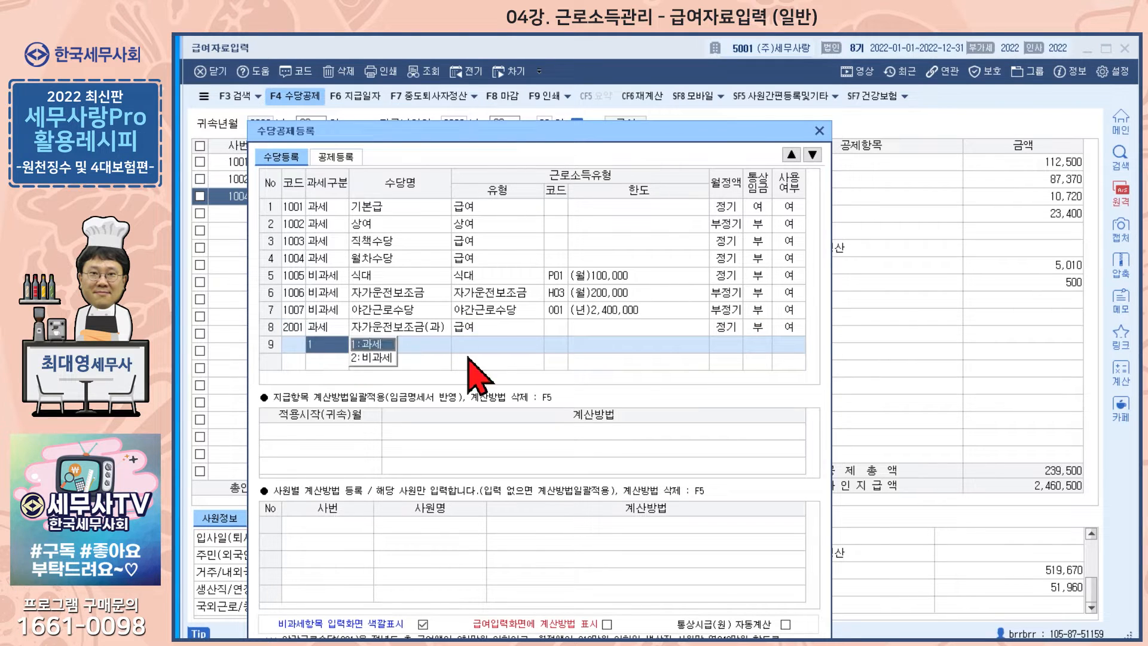
key(1)
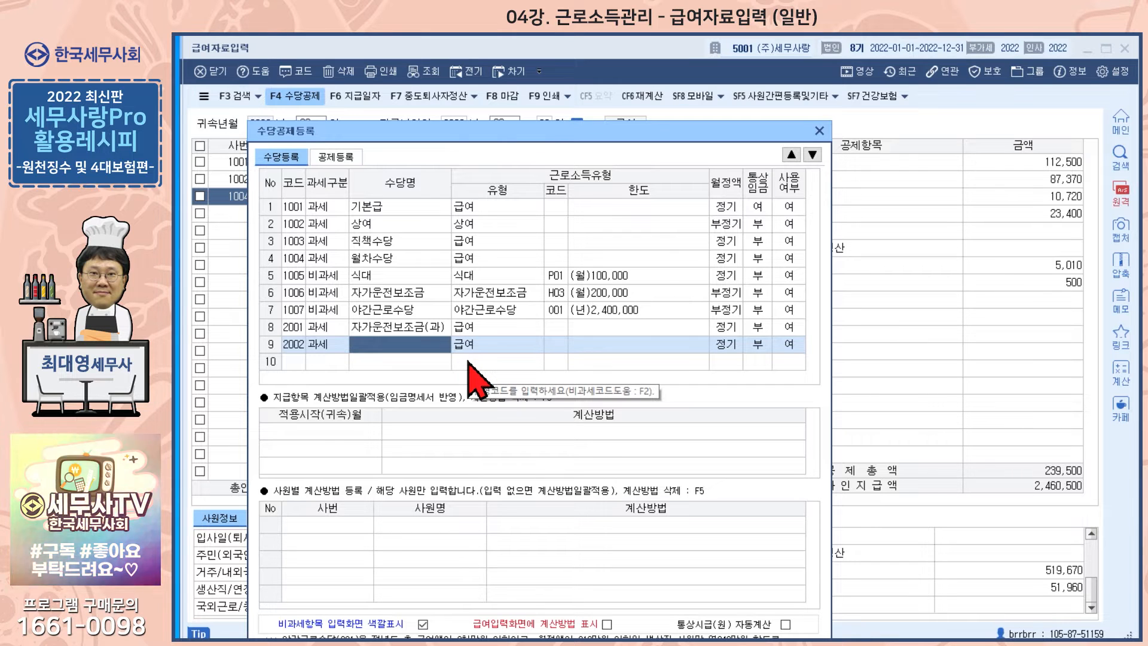
text(기타수당)
key(Return)
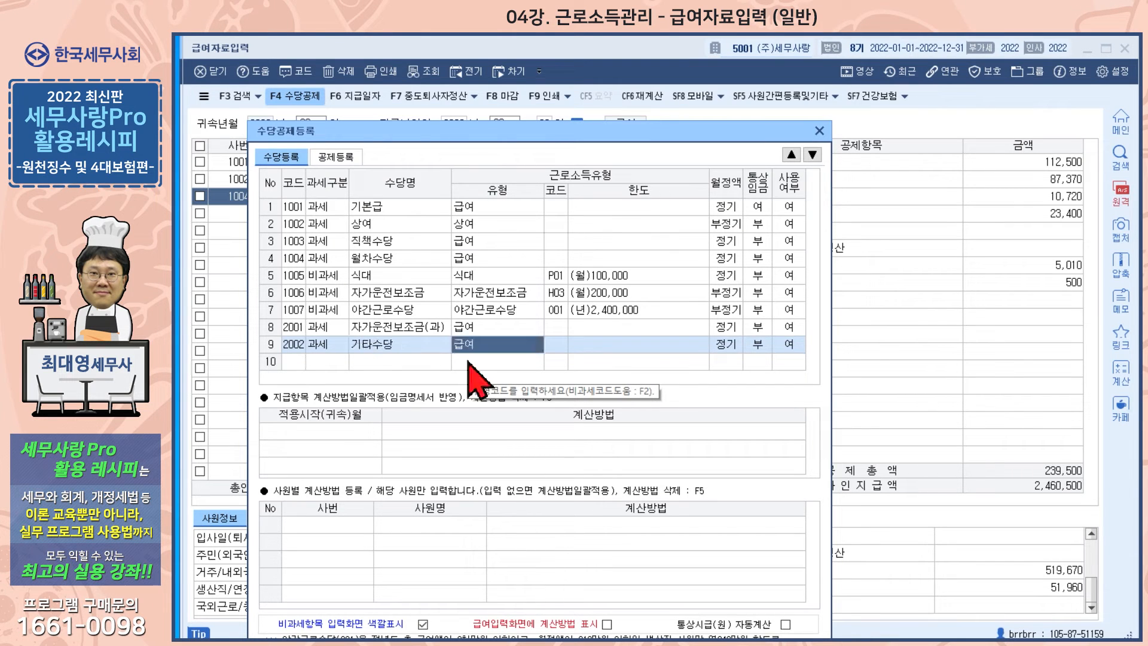
Step: Complete the 기타수당 row with 월정액 정기, 통상임금 부 and 사용여부 여, then close 수당공제등록
key(Return)
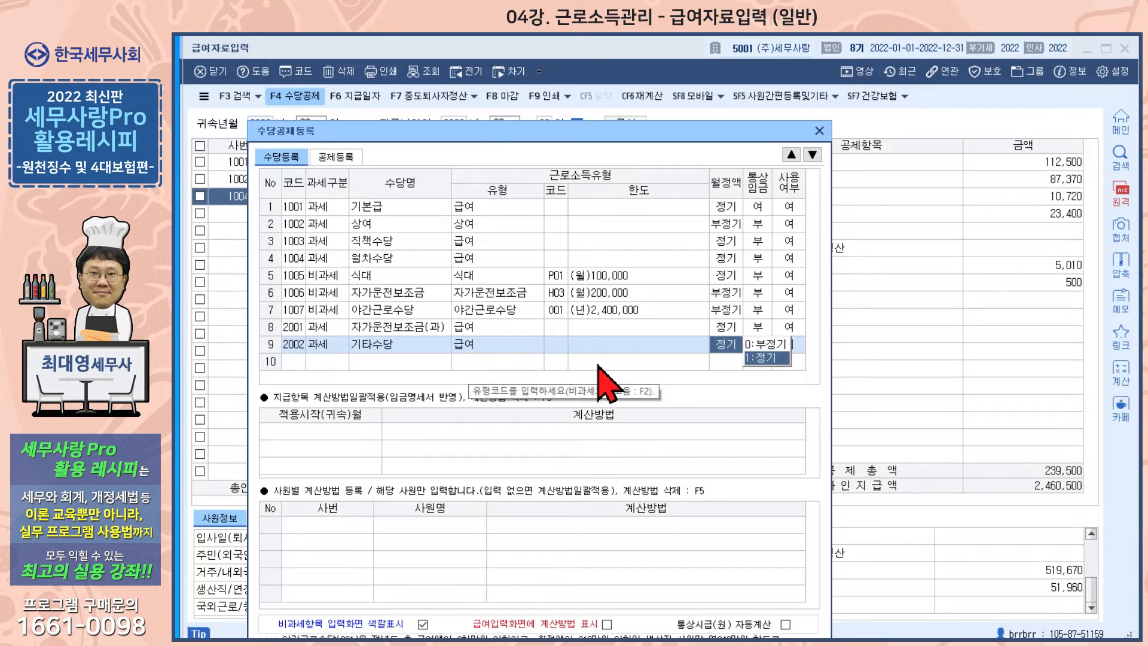
click(762, 354)
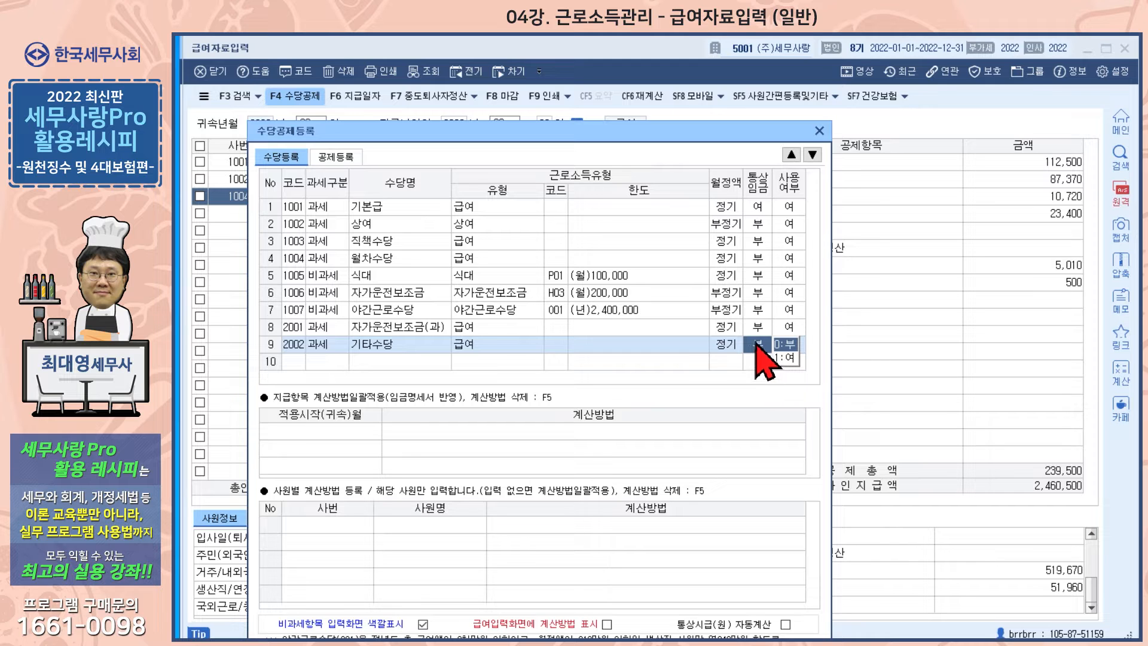
key(shift+Tab)
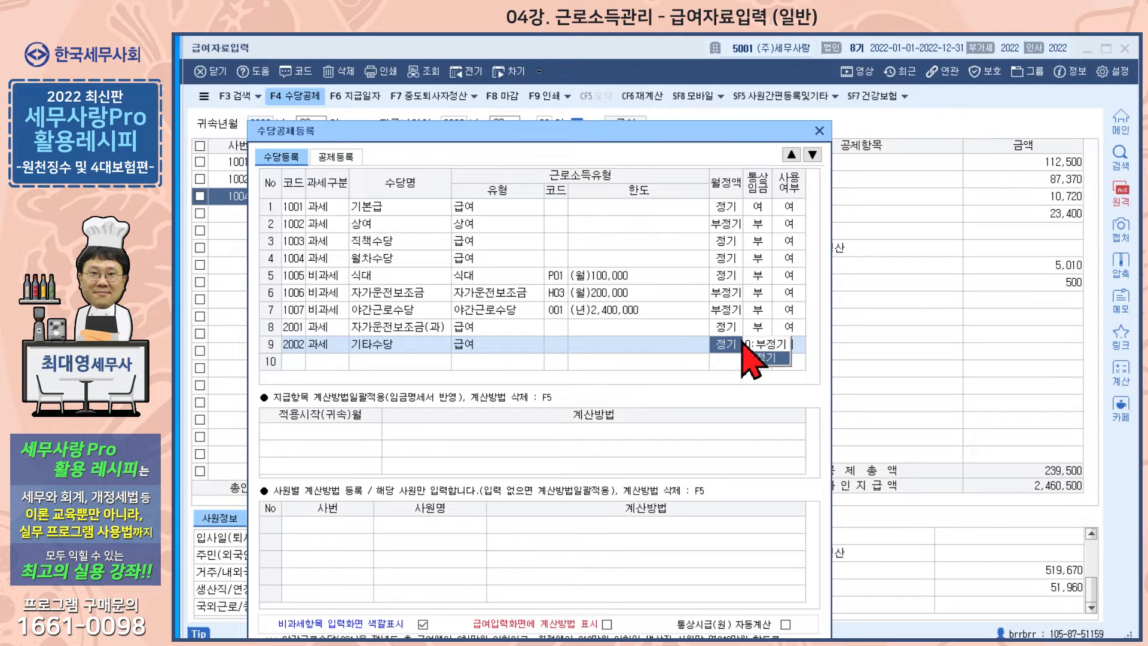
click(796, 344)
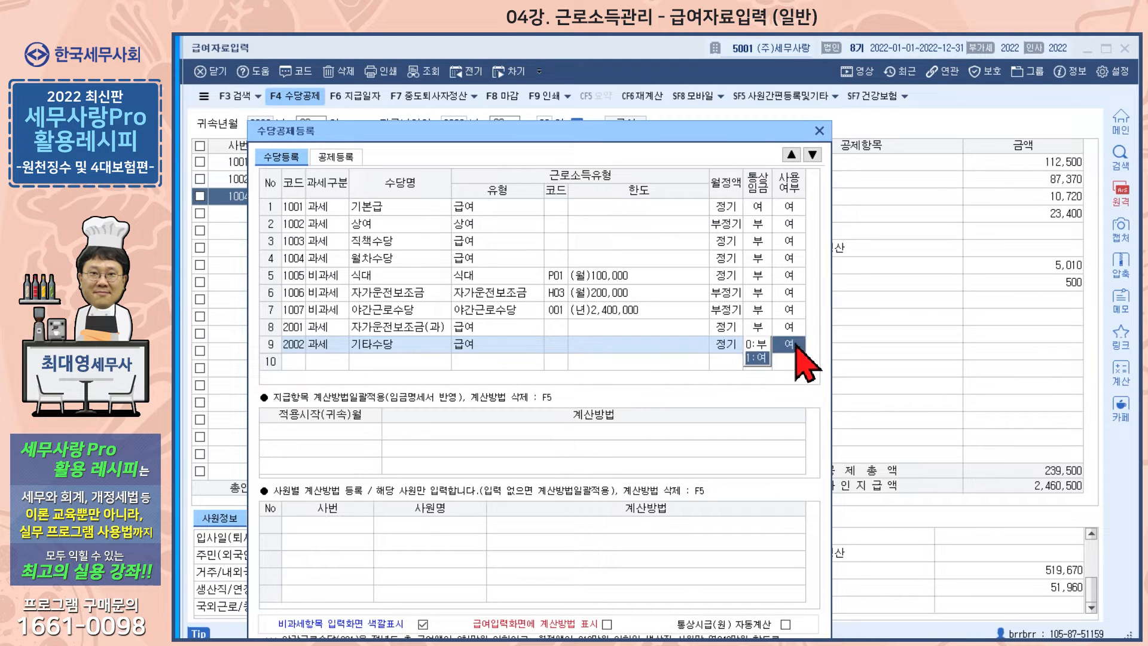
click(756, 358)
click(819, 130)
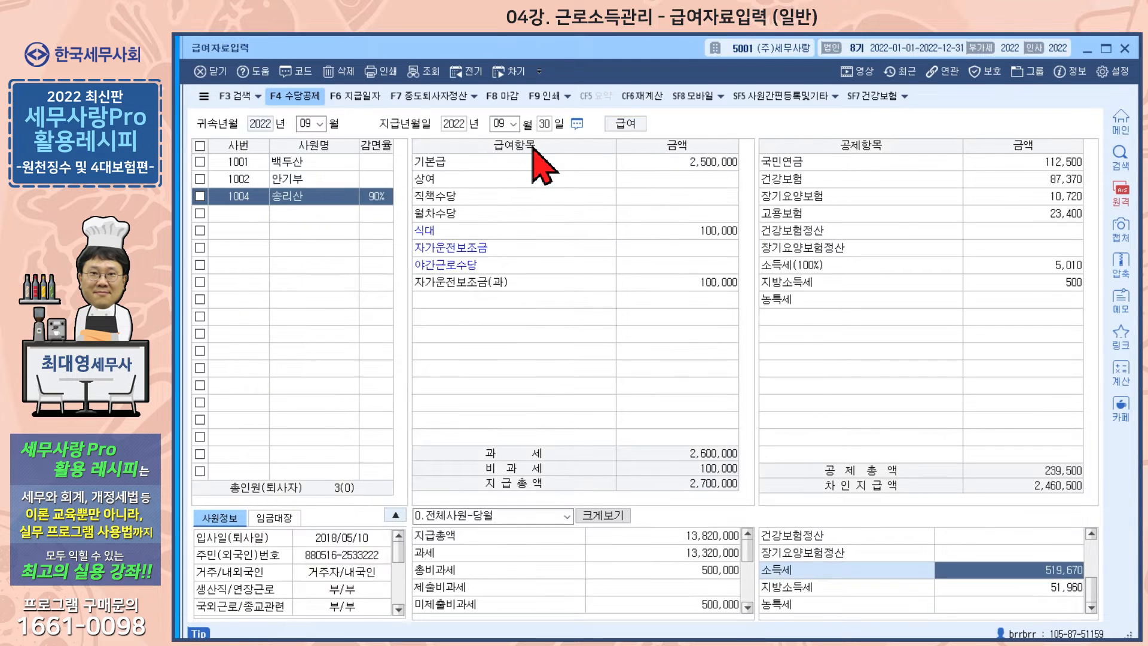
Step: Reload the September 2022 payroll and select the first employee's 기타수당 amount
click(500, 124)
key(Return)
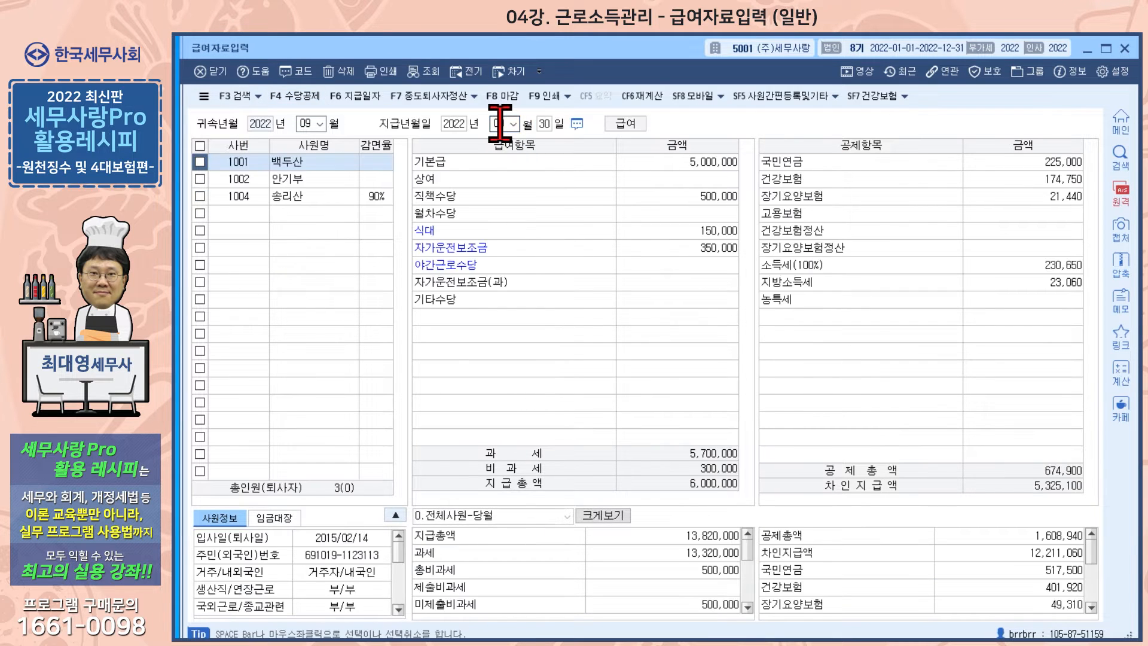
click(637, 301)
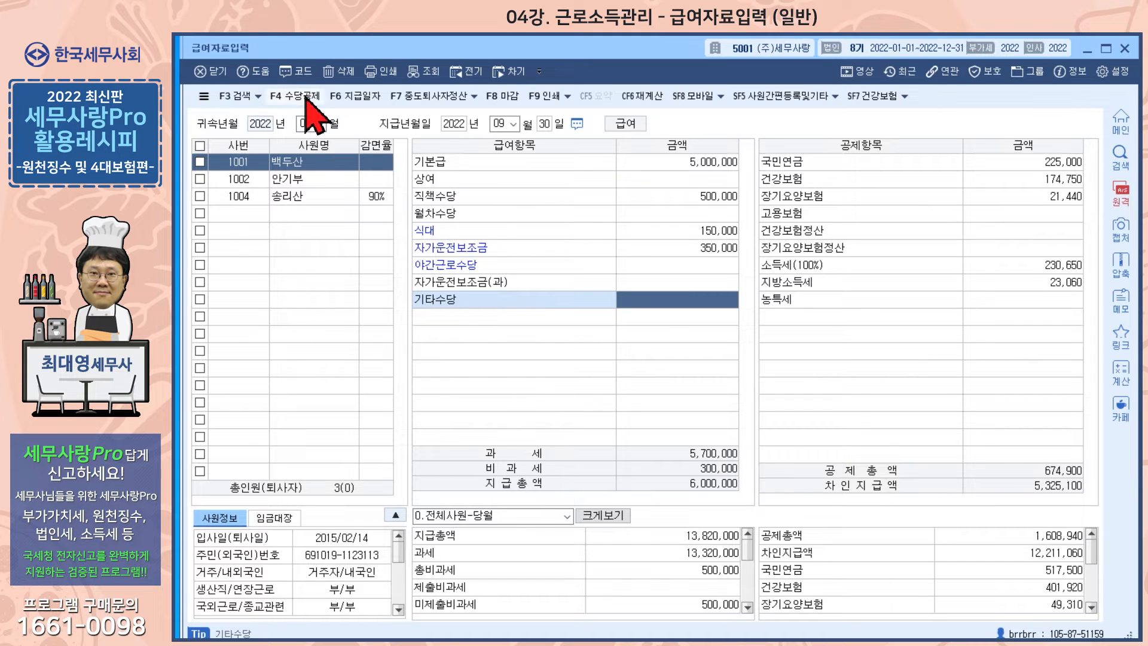
Step: In 수당공제등록, add an allowance in the first empty row with 과세구분 2:비과세 and 수당명 출산수당
click(281, 96)
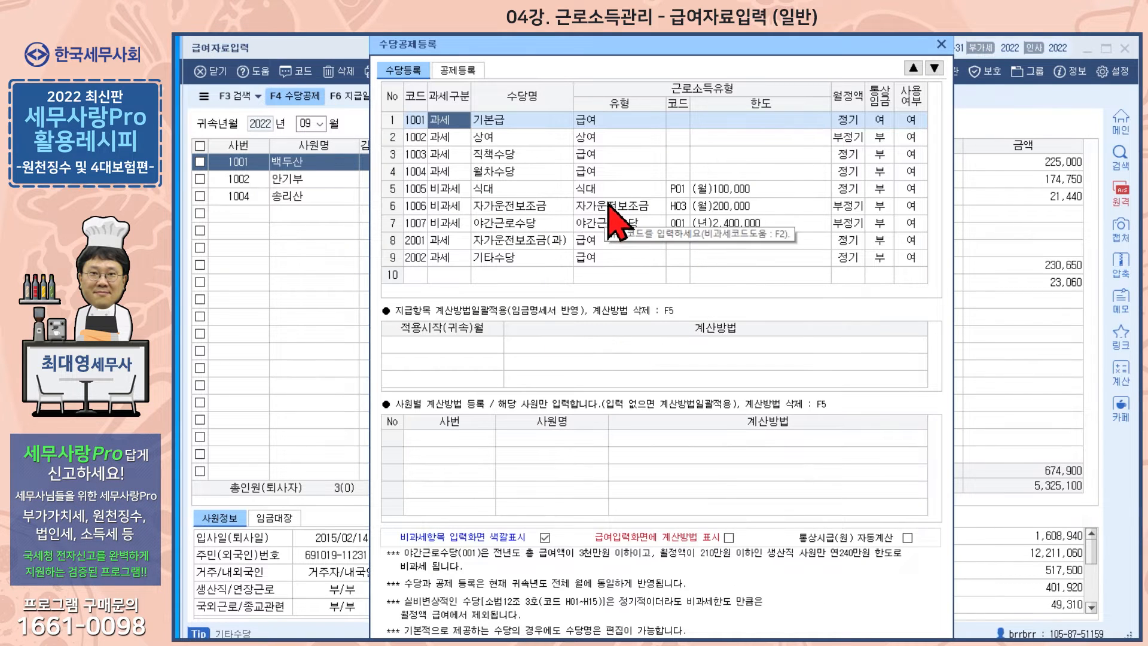
click(445, 224)
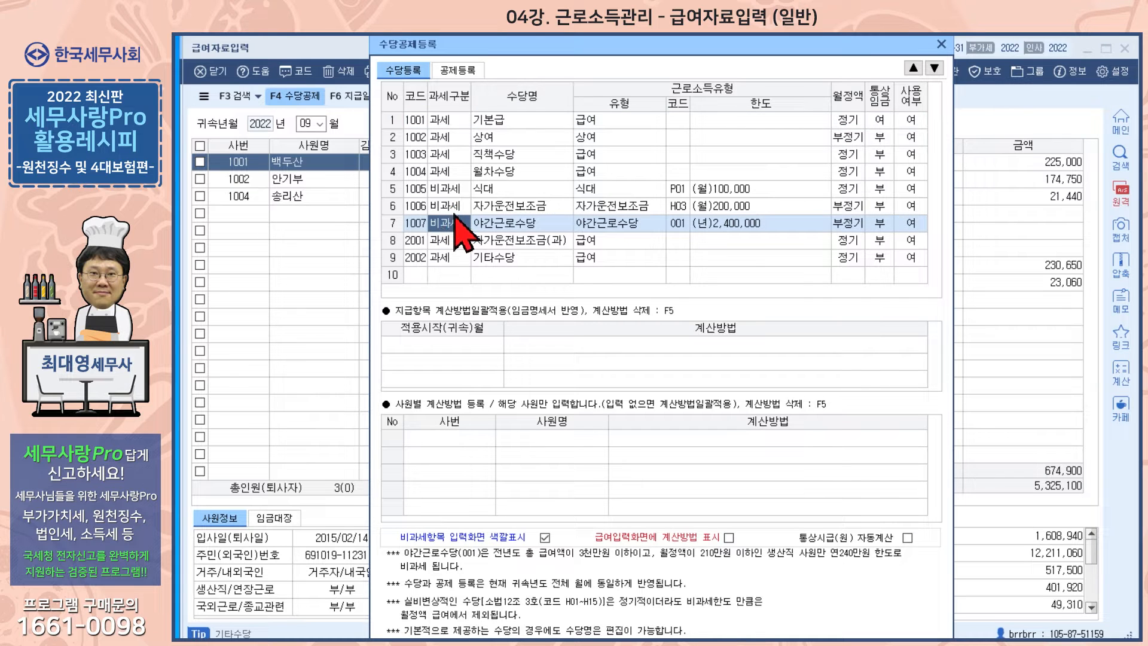
click(444, 270)
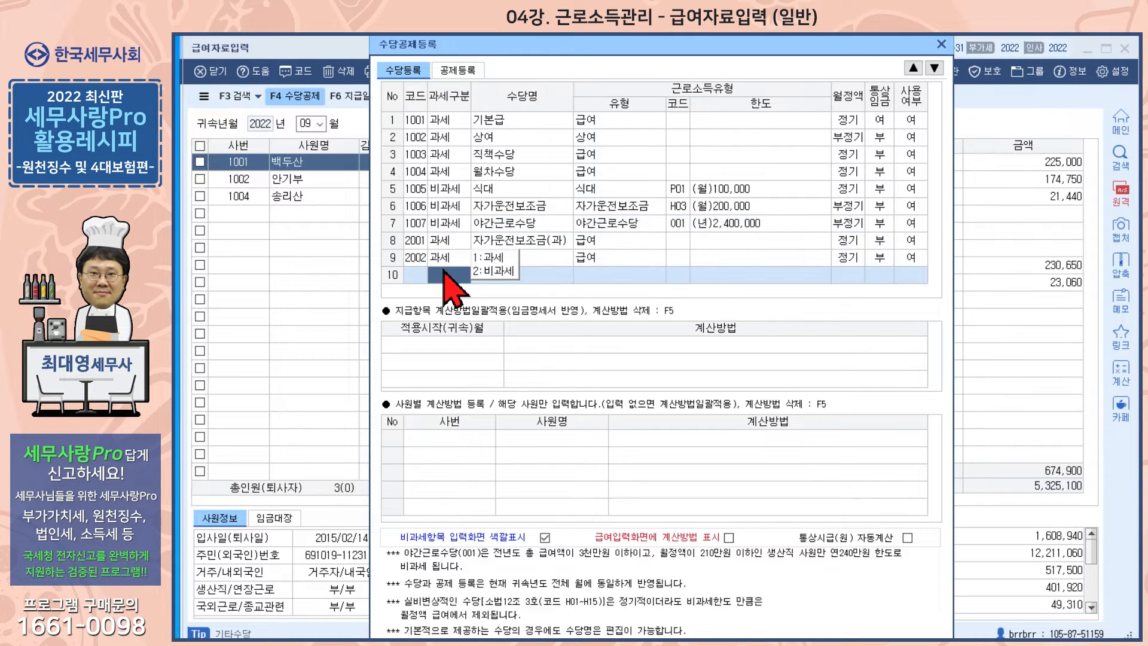
text(2)
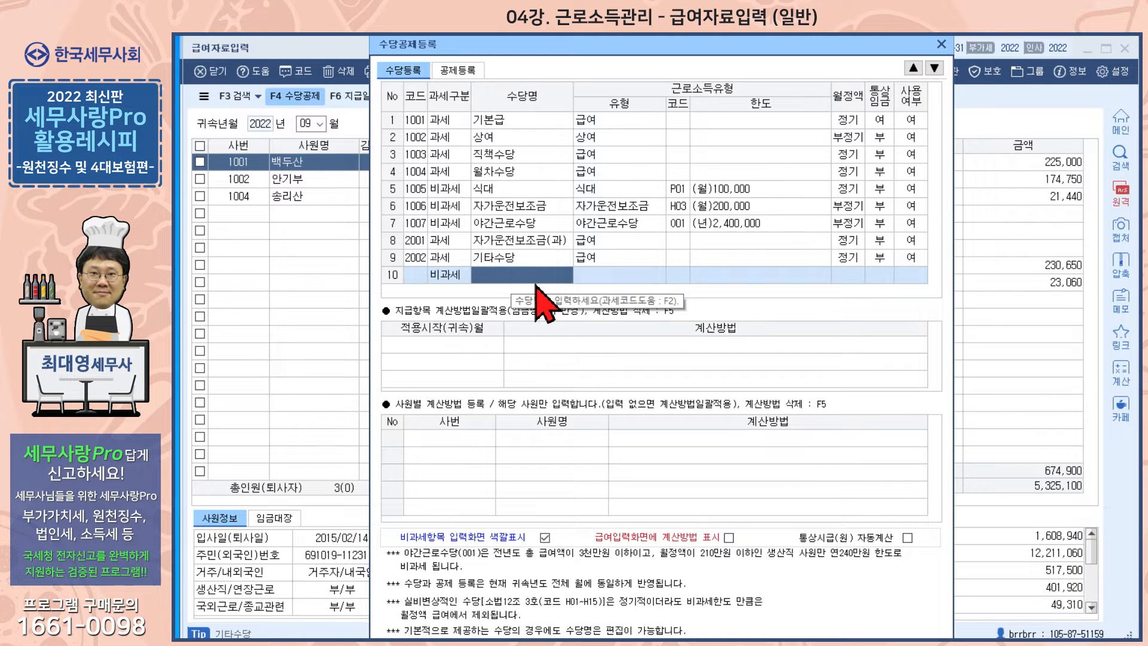
text(추)
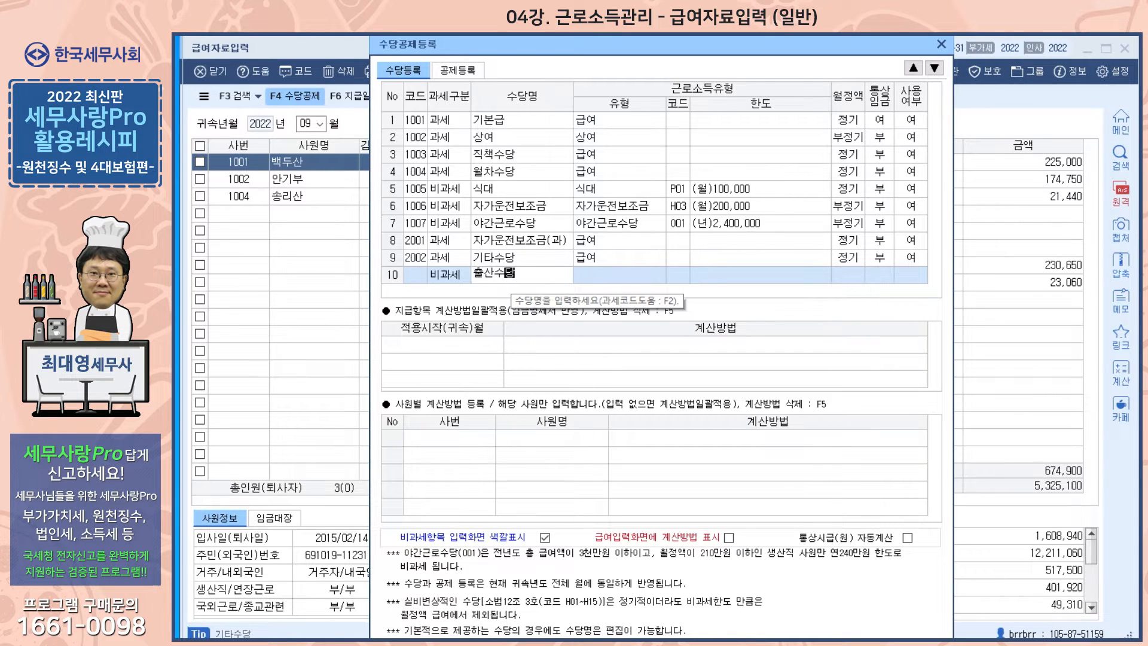
text(산수당)
key(Return)
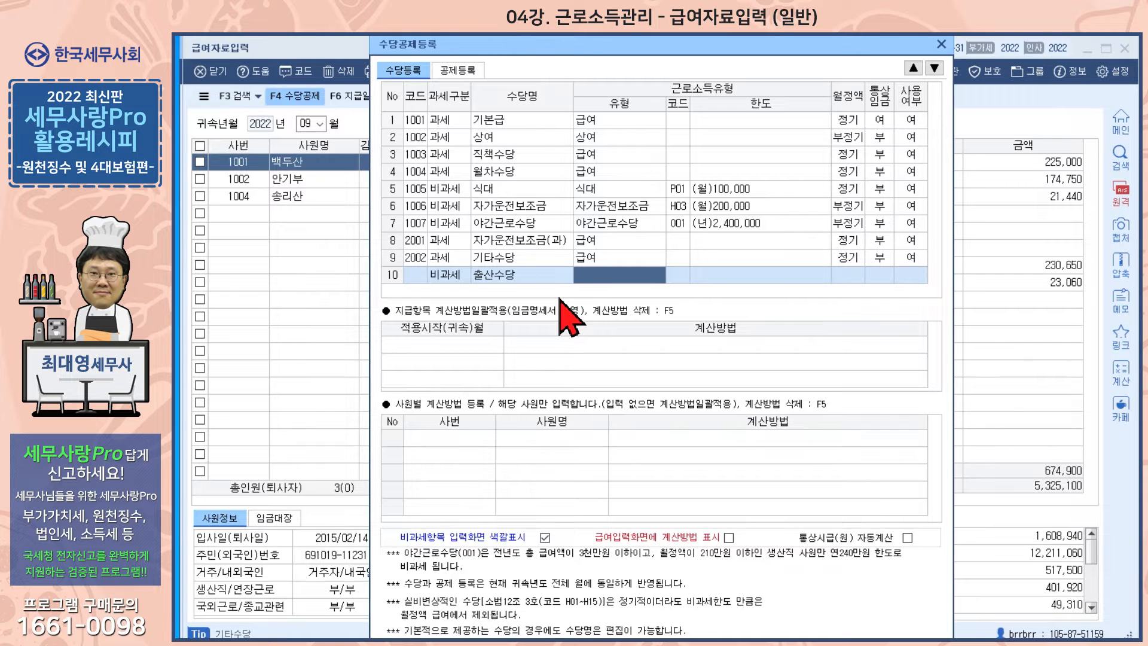
Step: Look up the non-taxable codes for the 출산수당 row and assign Q01 육아수당 as its 근로소득유형
key(F2)
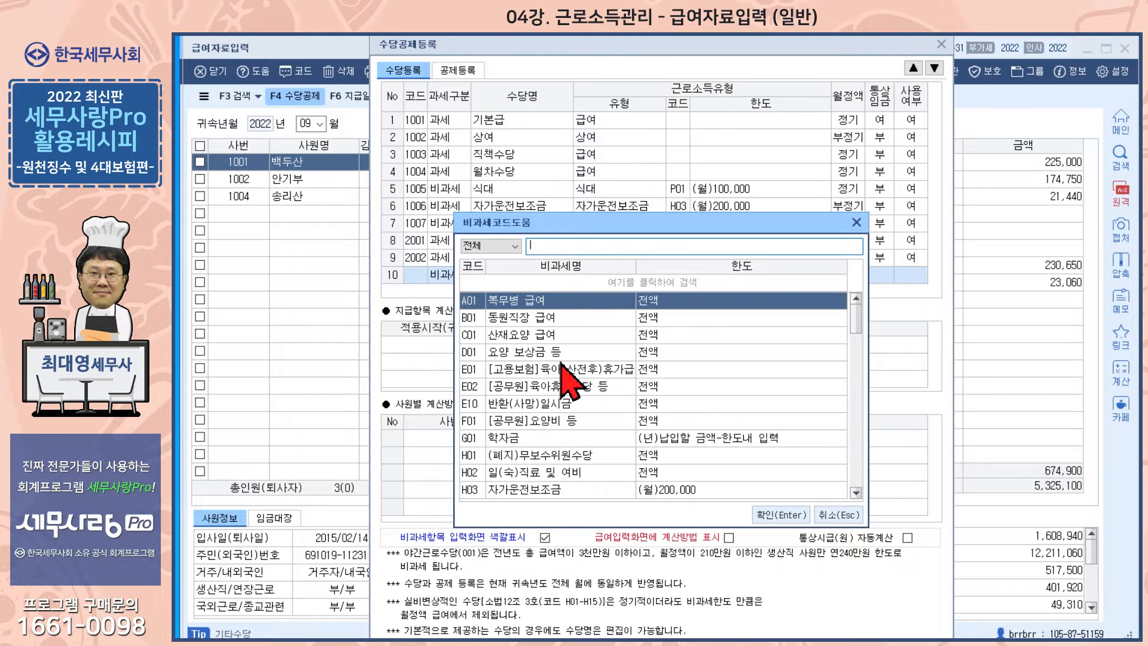
scroll(562, 348, down, 3)
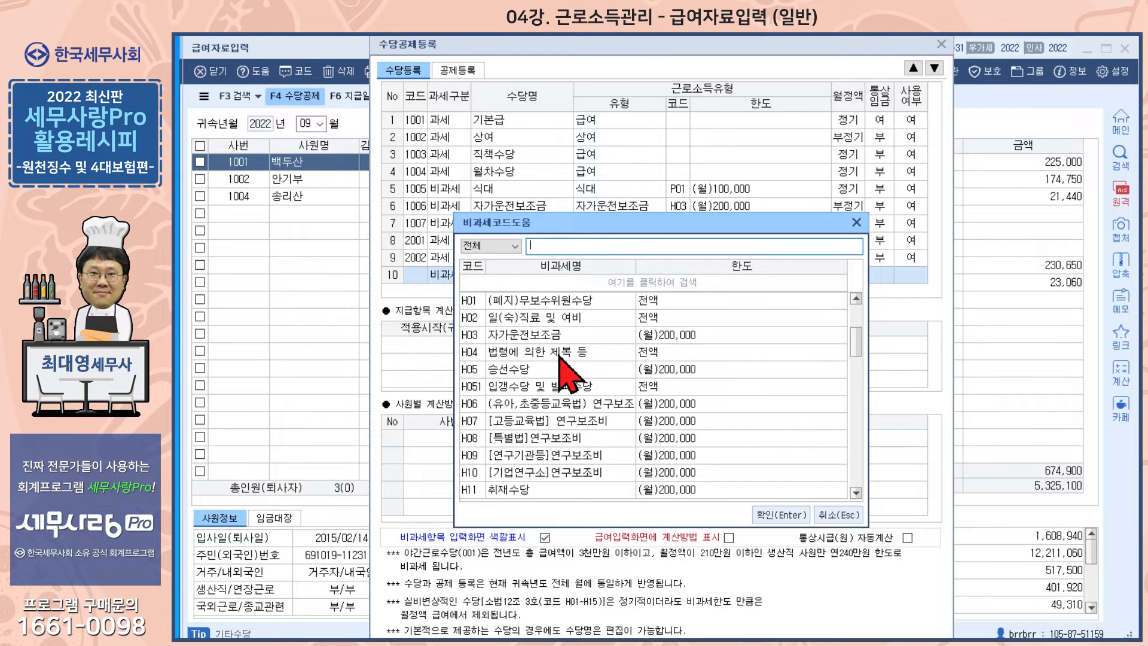
scroll(560, 357, down, 2)
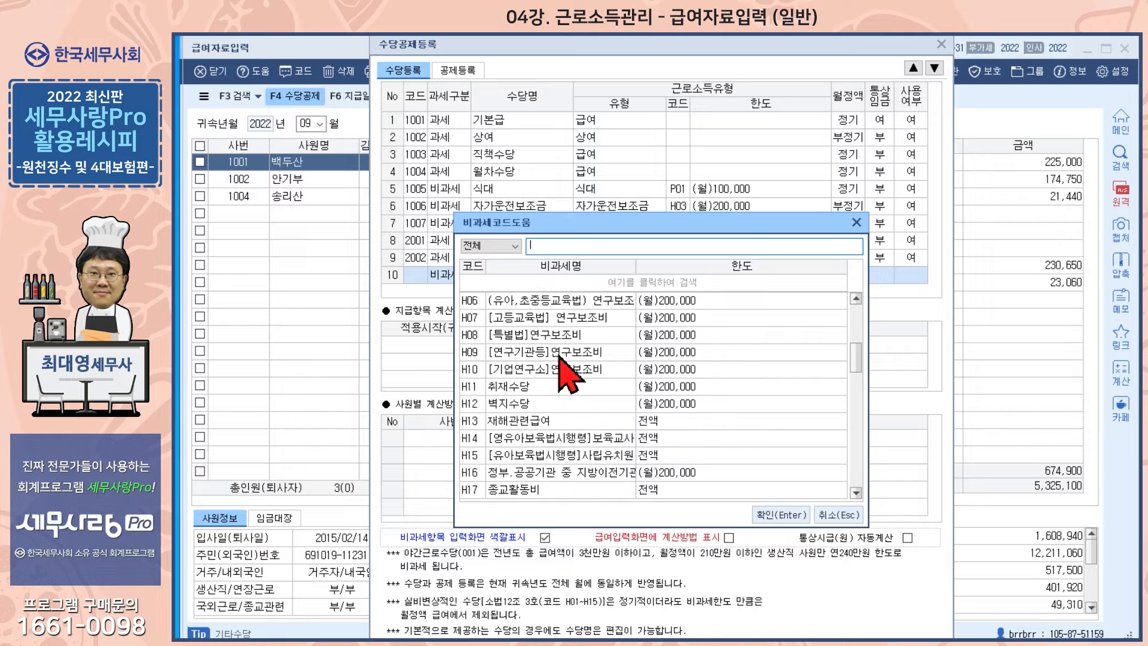
scroll(675, 437, down, 3)
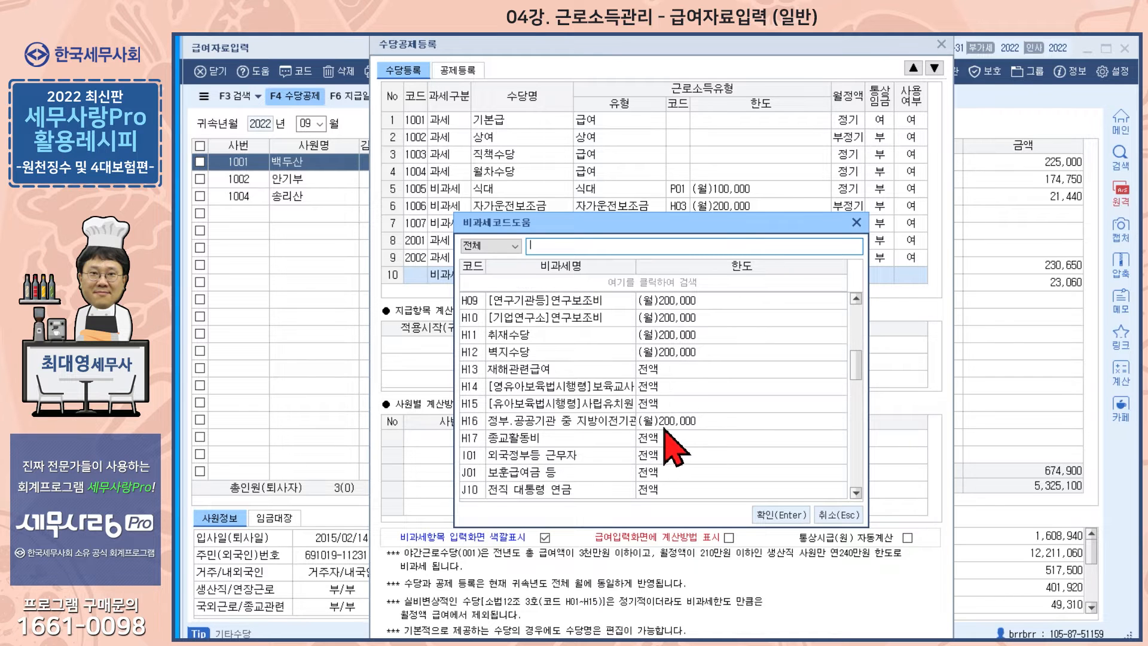
scroll(665, 426, down, 4)
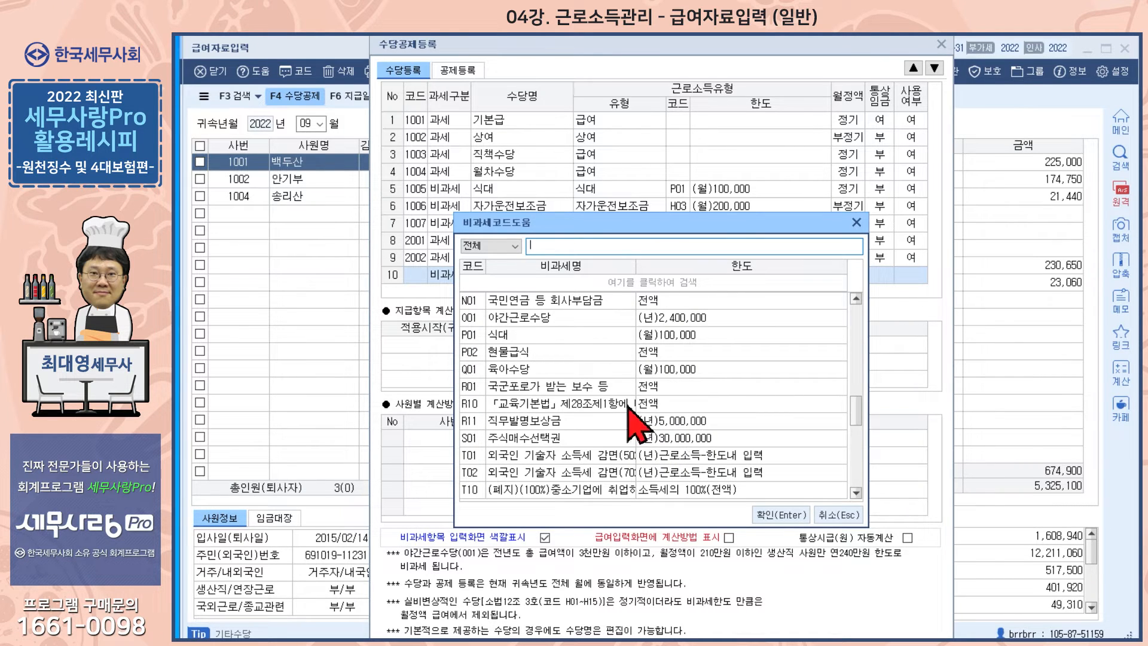
double_click(561, 371)
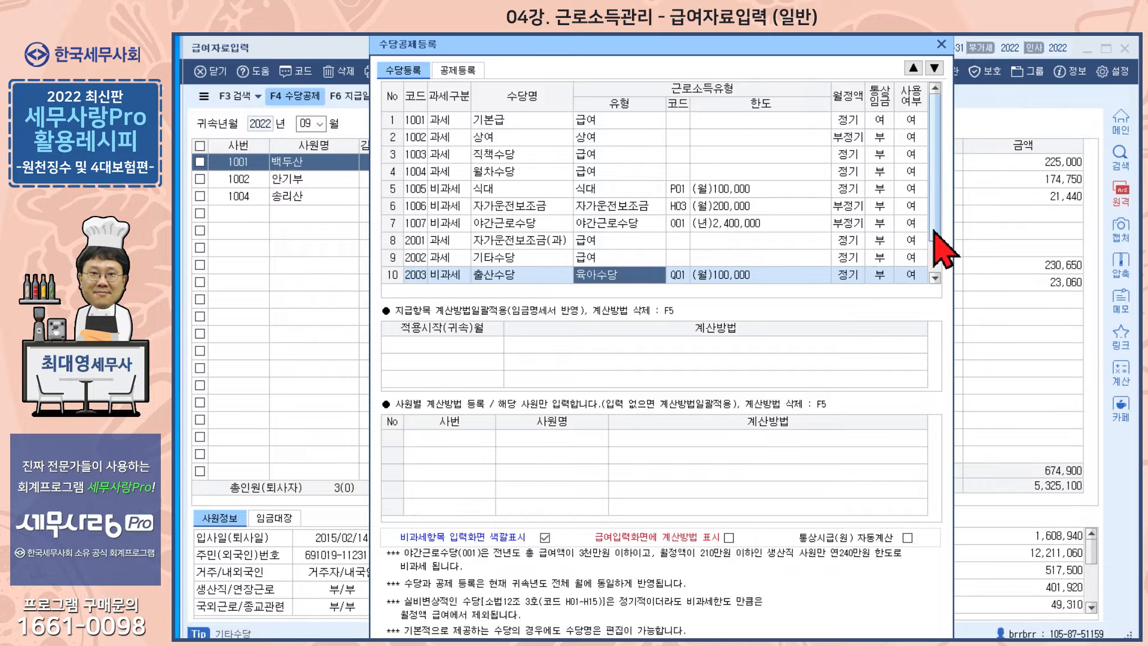
Step: Finish the 출산수당 entry by closing 수당공제등록, and reload the September 2022 payroll
click(935, 278)
click(629, 277)
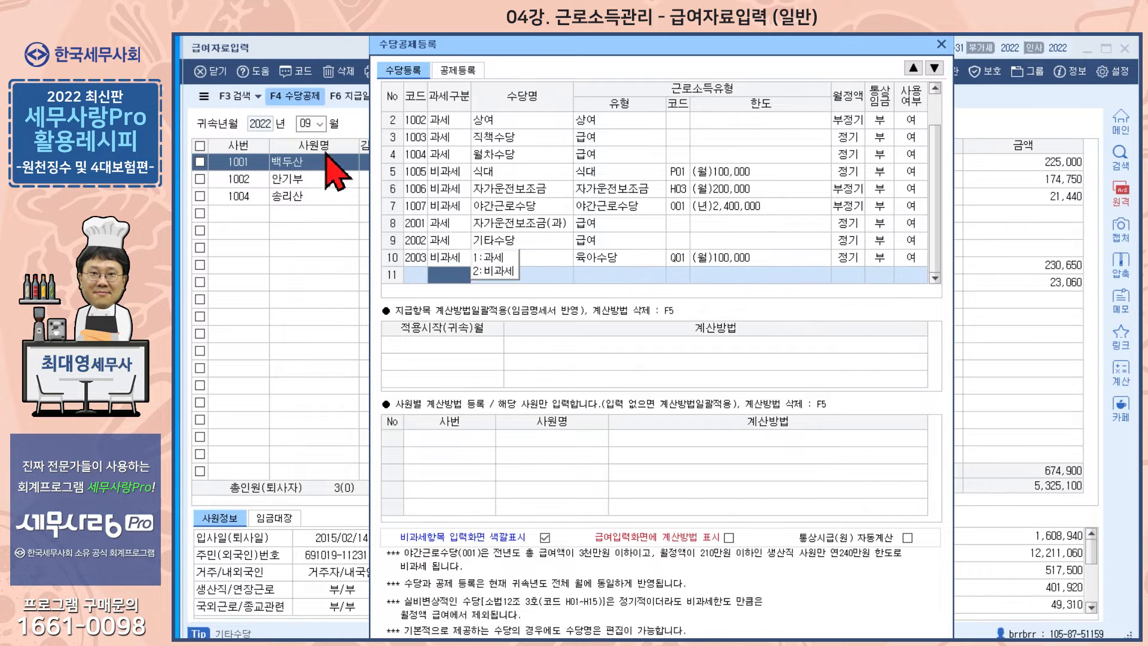
click(942, 46)
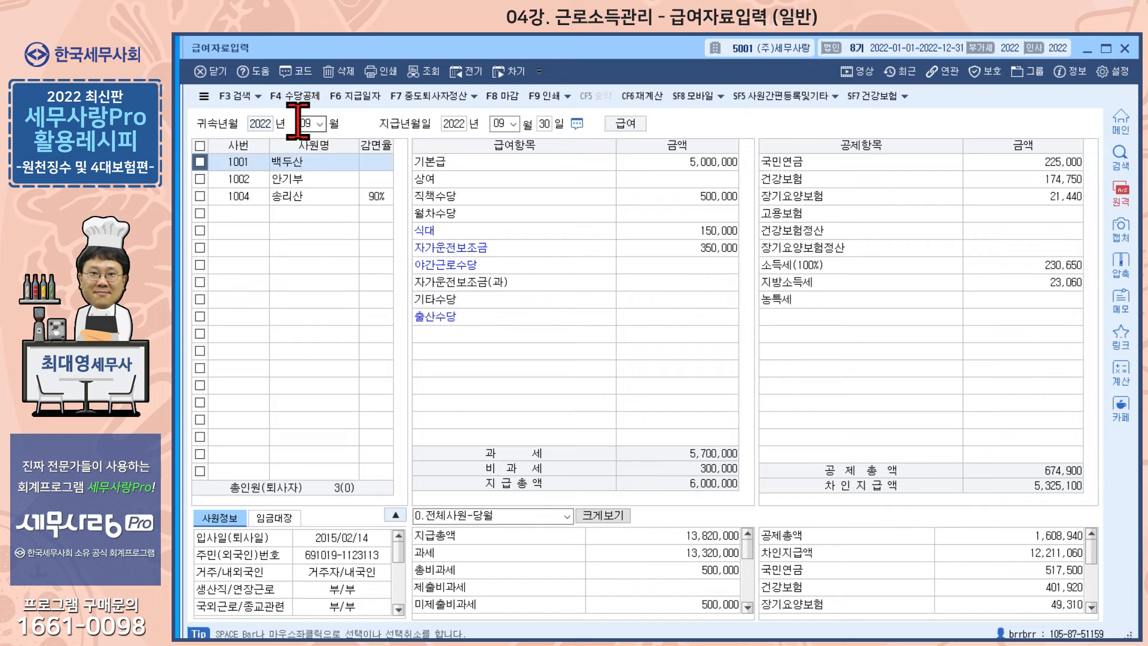
click(300, 123)
key(Return)
Step: Examine the non-taxable items and their codes in the first employee's 소득명세 in 연말정산추가자료입력, and return to 급여자료입력
click(302, 97)
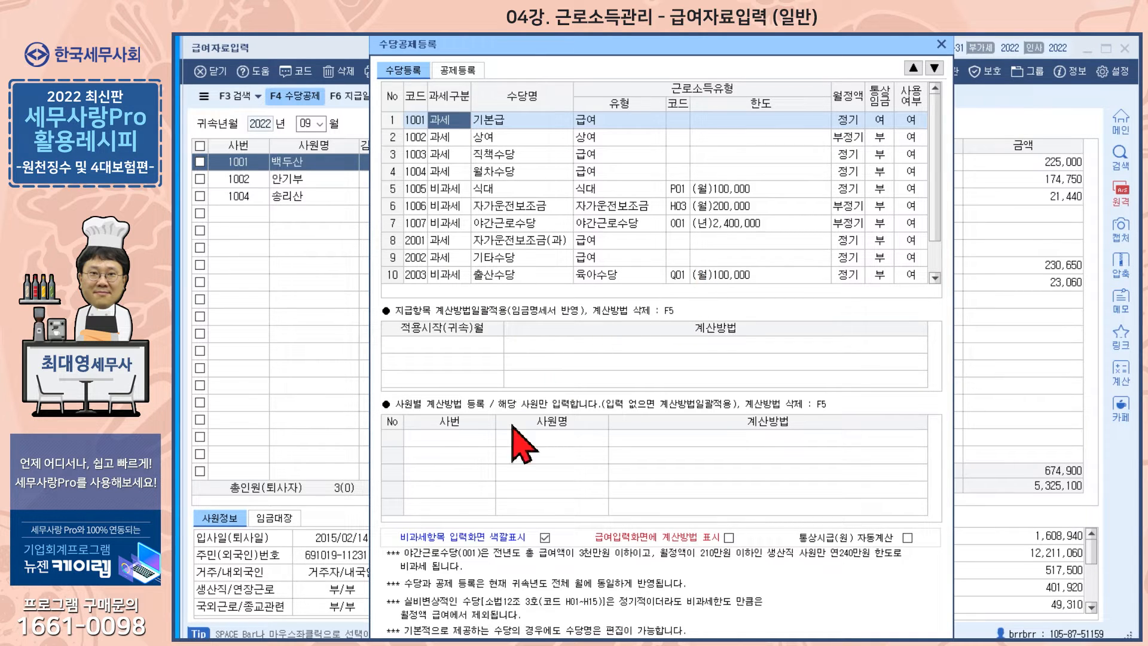
click(359, 643)
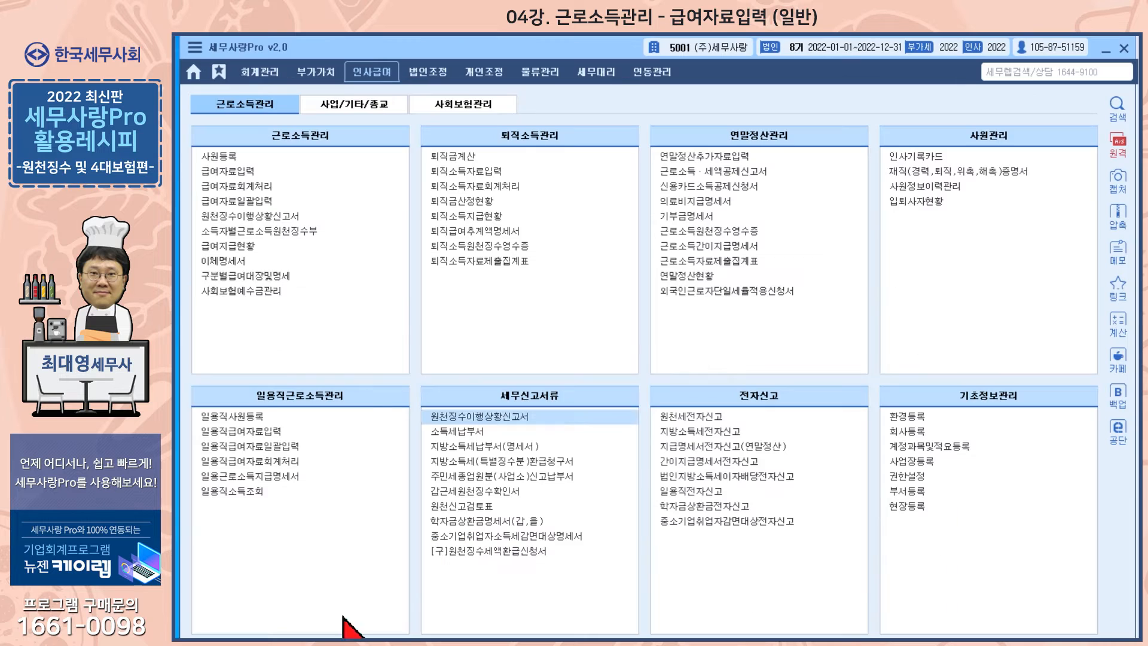
click(692, 157)
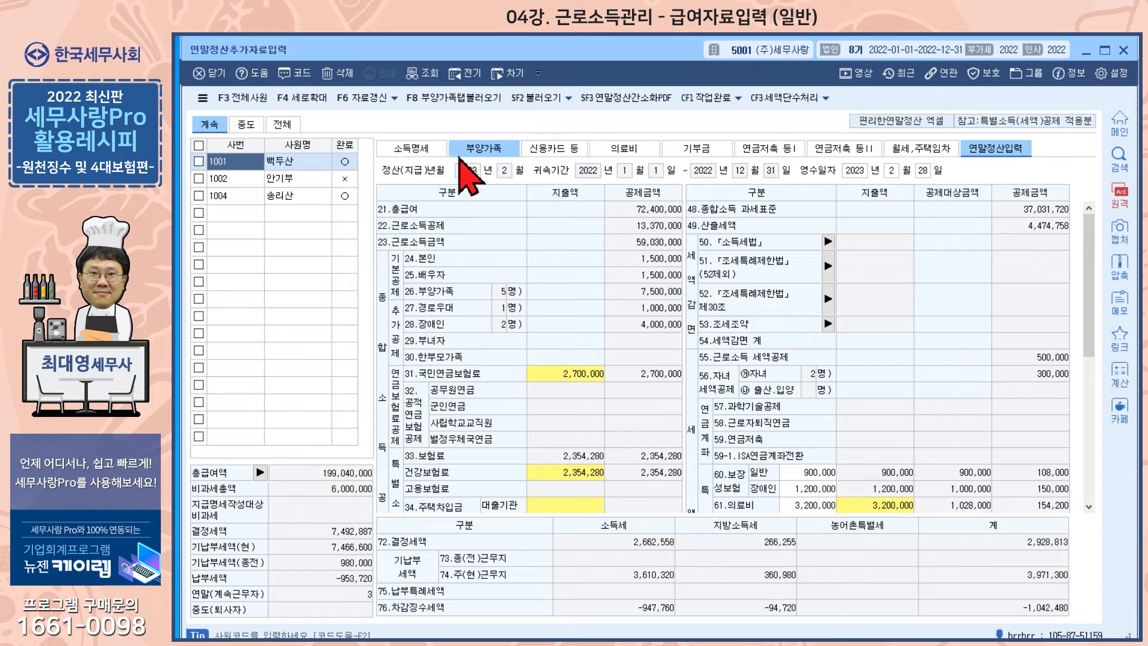
click(429, 149)
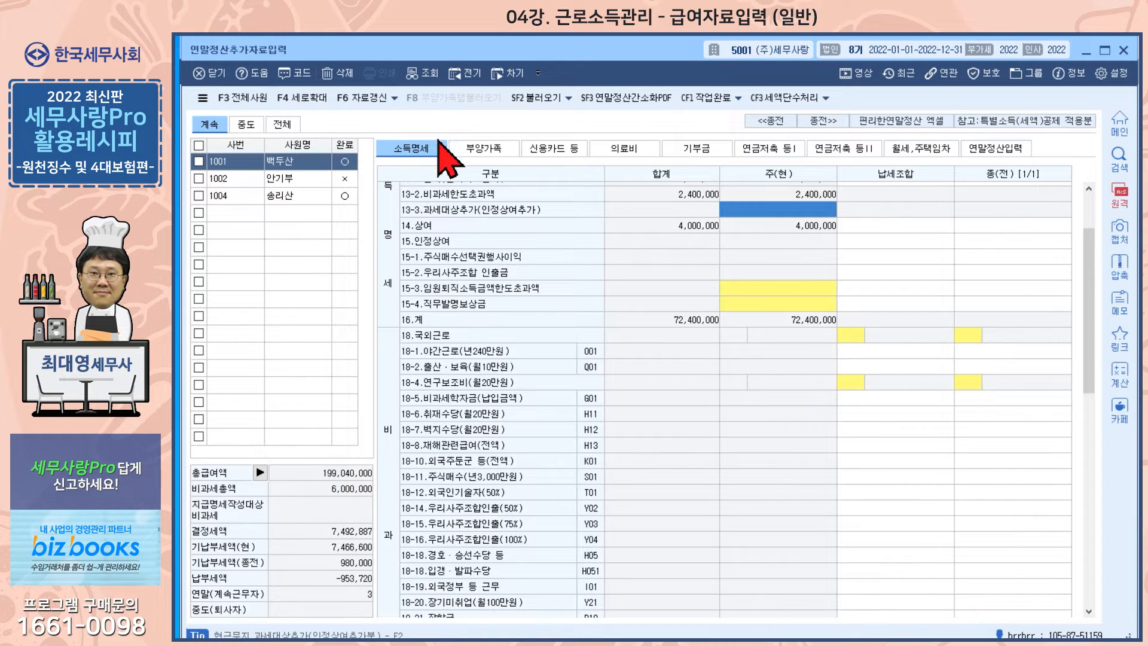
scroll(456, 408, down, 2)
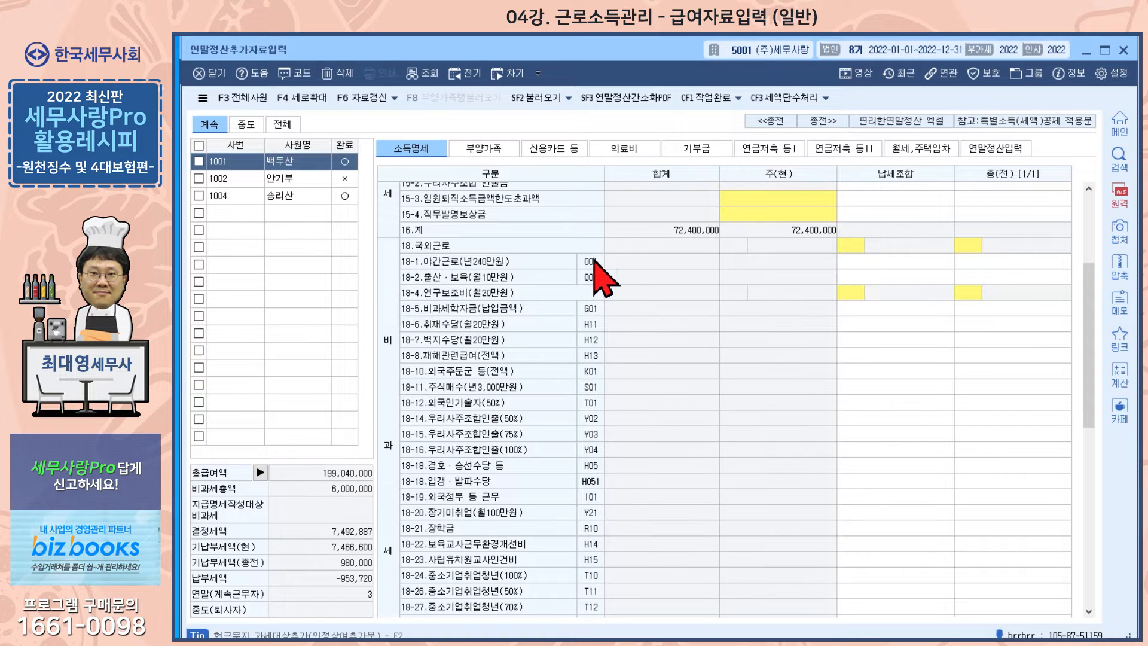
scroll(595, 359, down, 4)
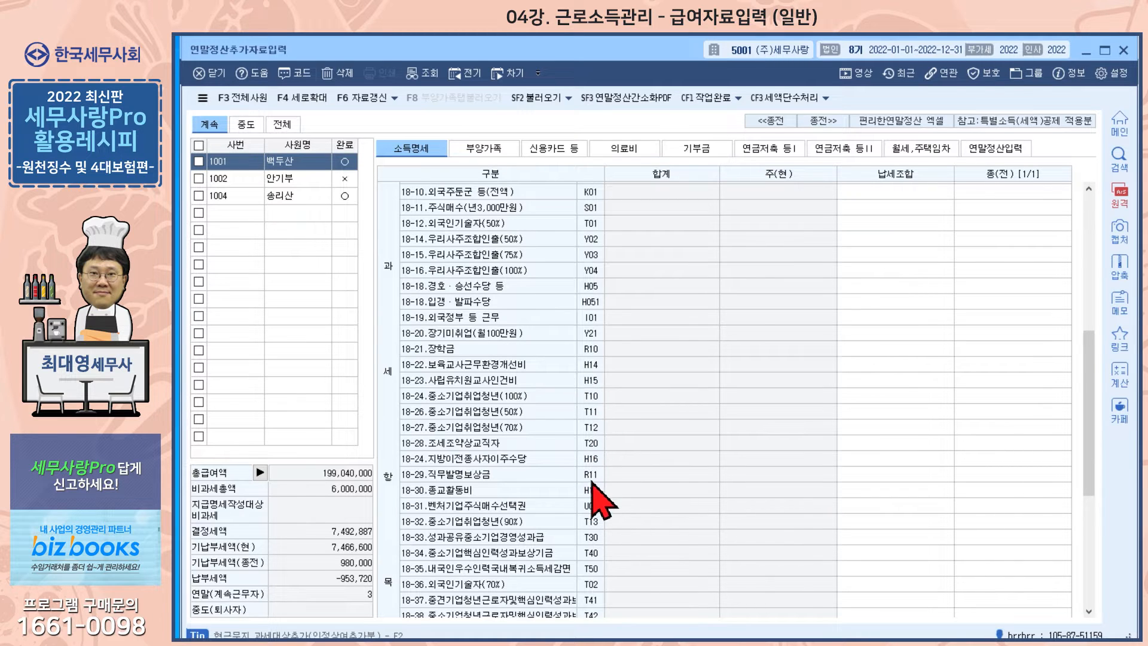
scroll(605, 472, down, 2)
click(1116, 49)
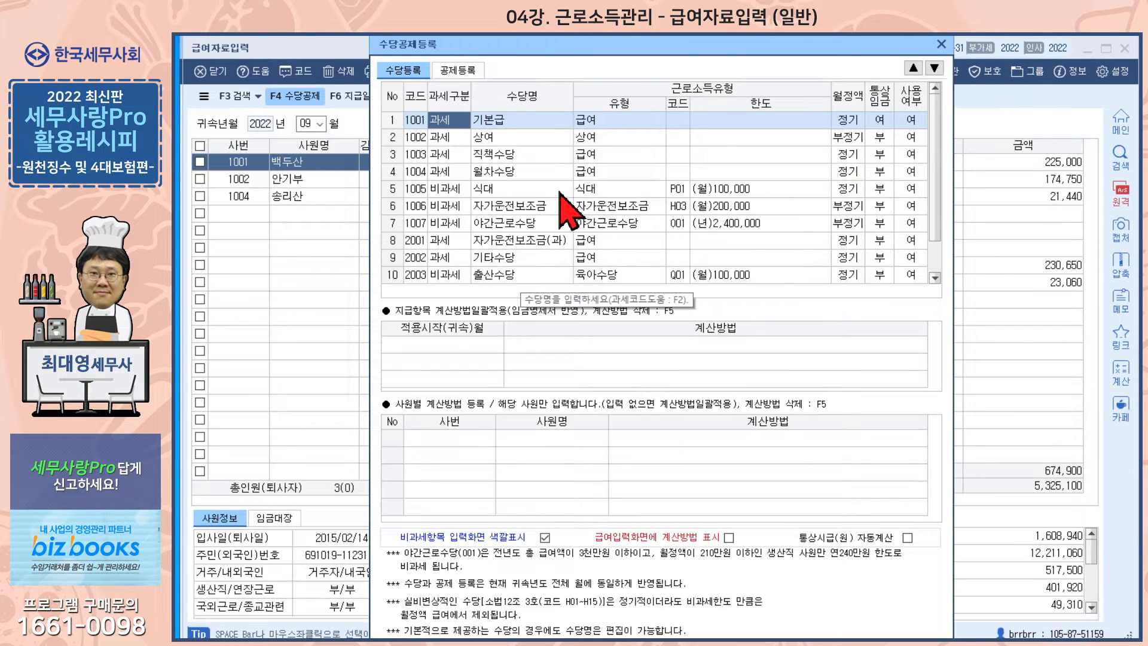
click(941, 44)
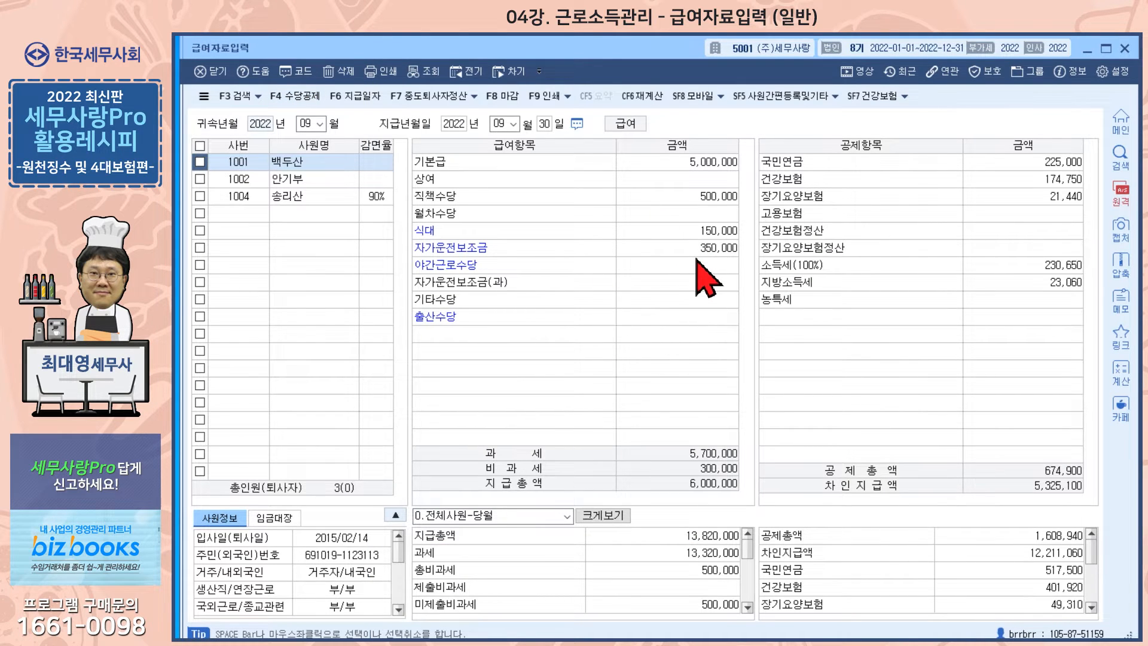
Step: Examine the 지급항목 and 사원별 계산방법 areas of 기본급 in 수당공제등록 and compare the allowance list with the payroll's 급여항목
click(292, 97)
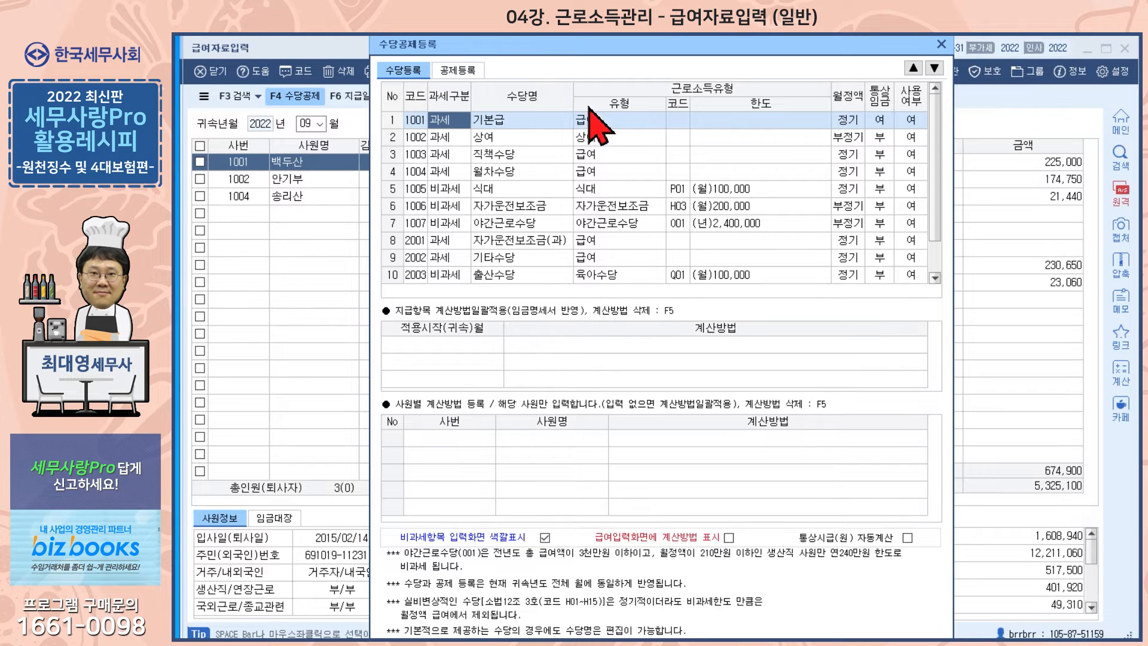
drag(564, 45, 542, 45)
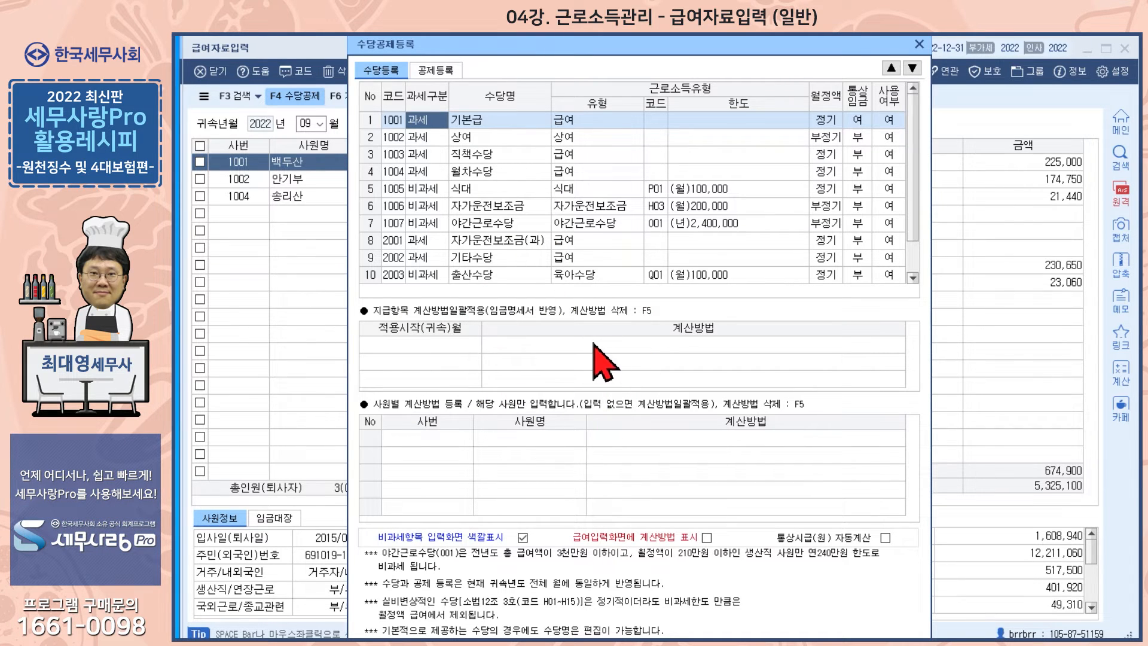
click(417, 346)
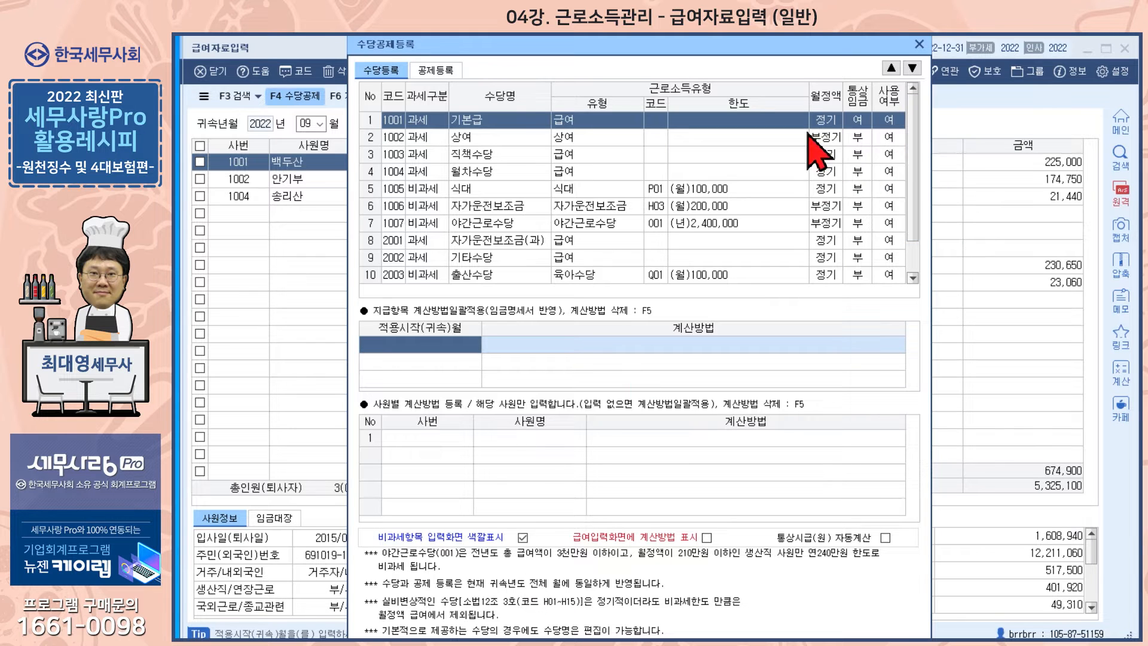
drag(567, 42, 544, 332)
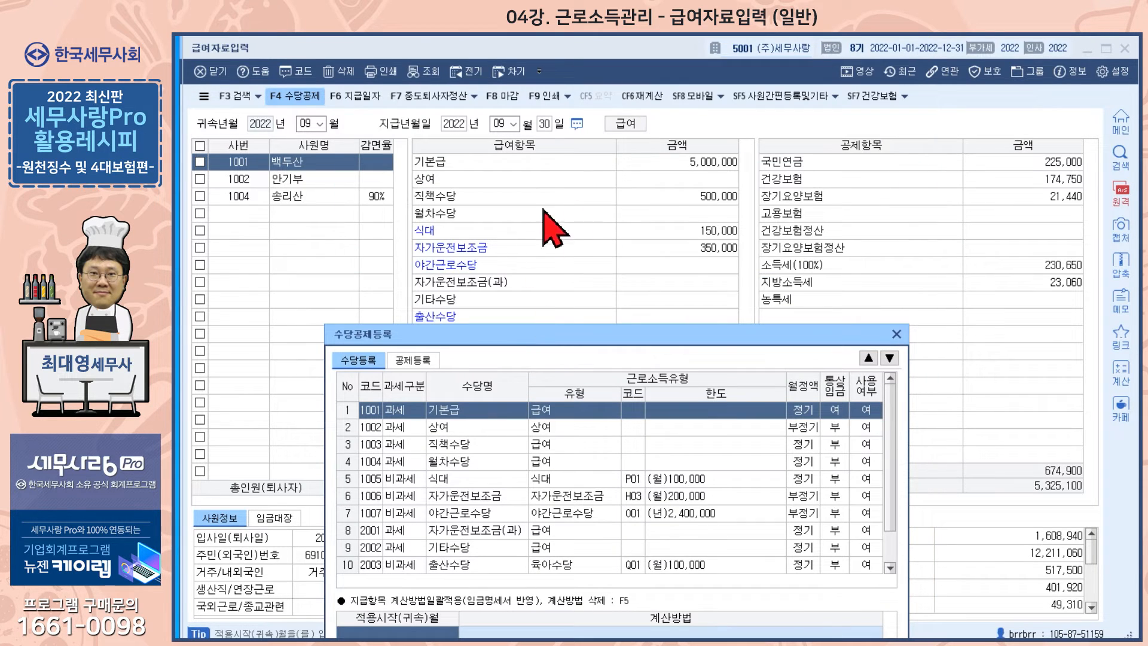
drag(656, 334, 665, 56)
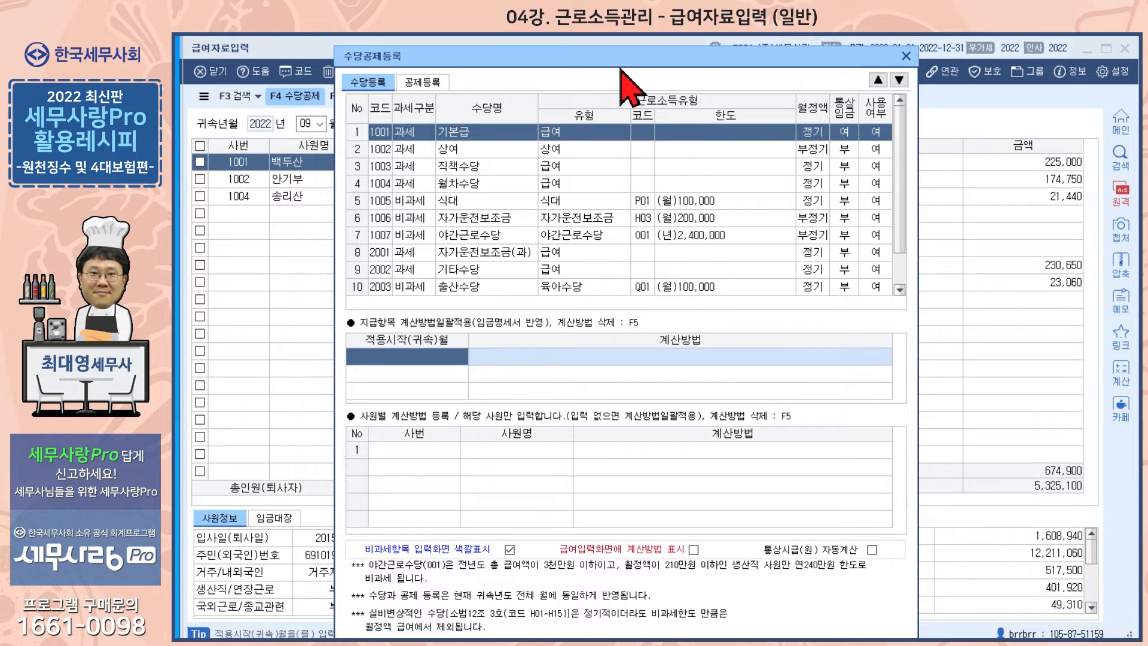
click(426, 433)
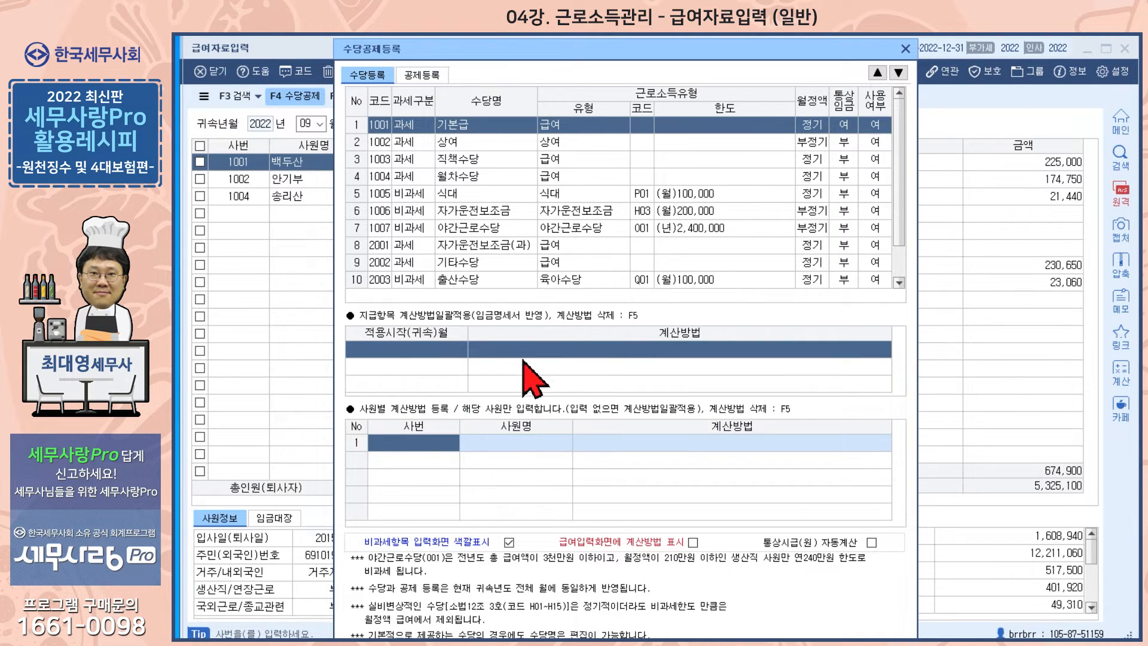
Step: View the deduction items and their 계산방법 areas in 공제등록, comparing them with 수당등록
click(422, 76)
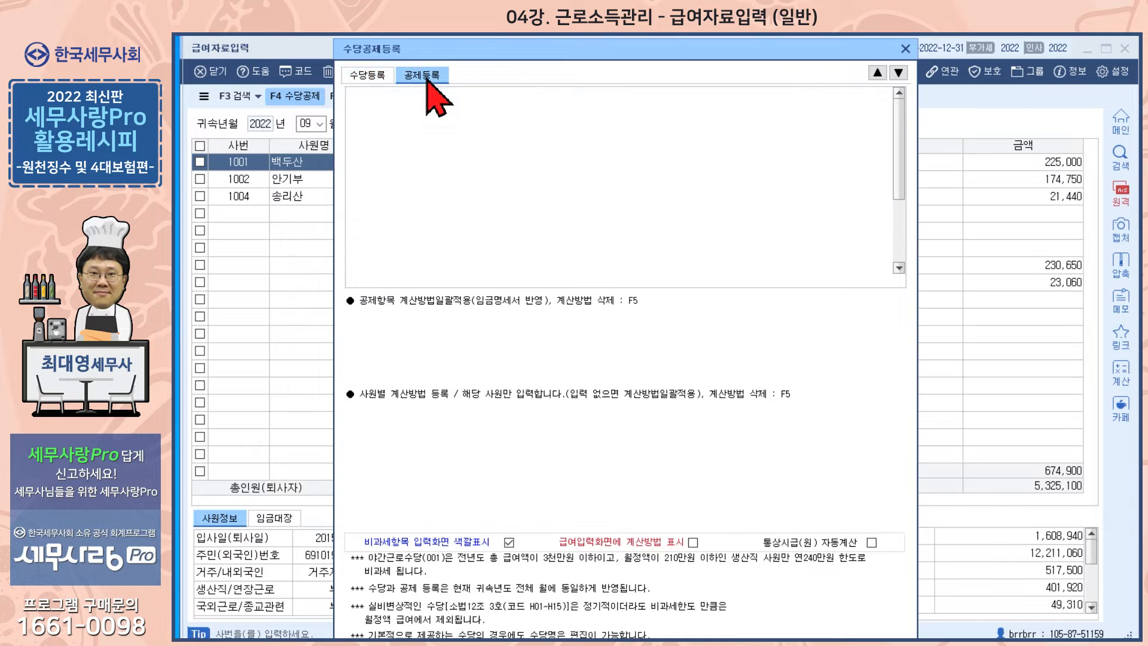
click(441, 353)
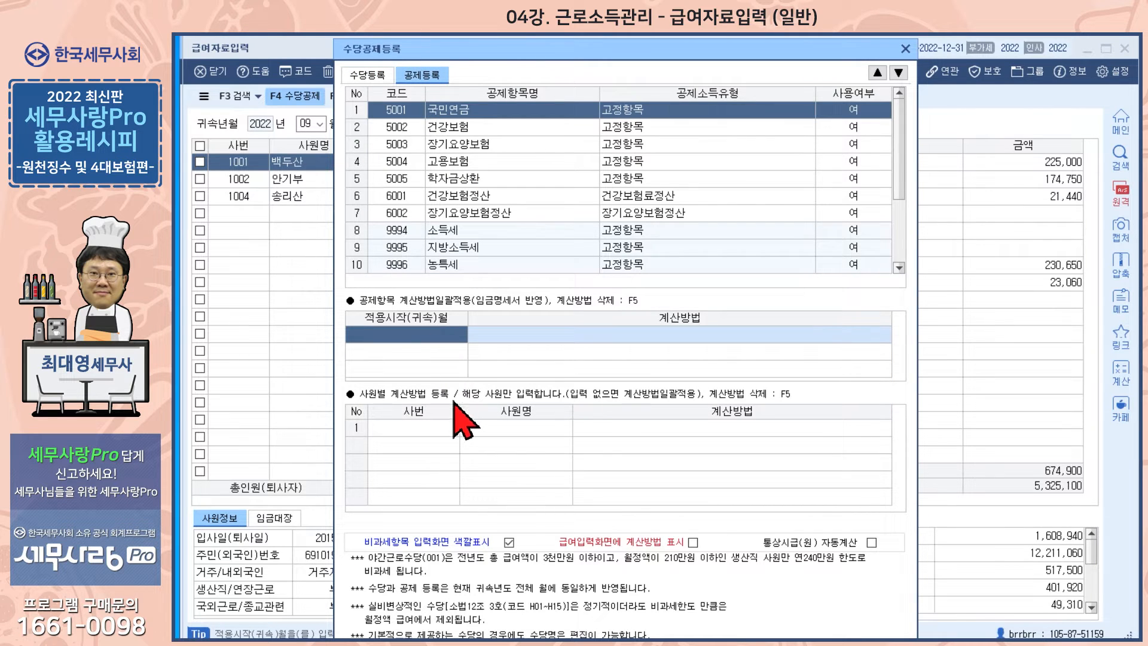
click(373, 76)
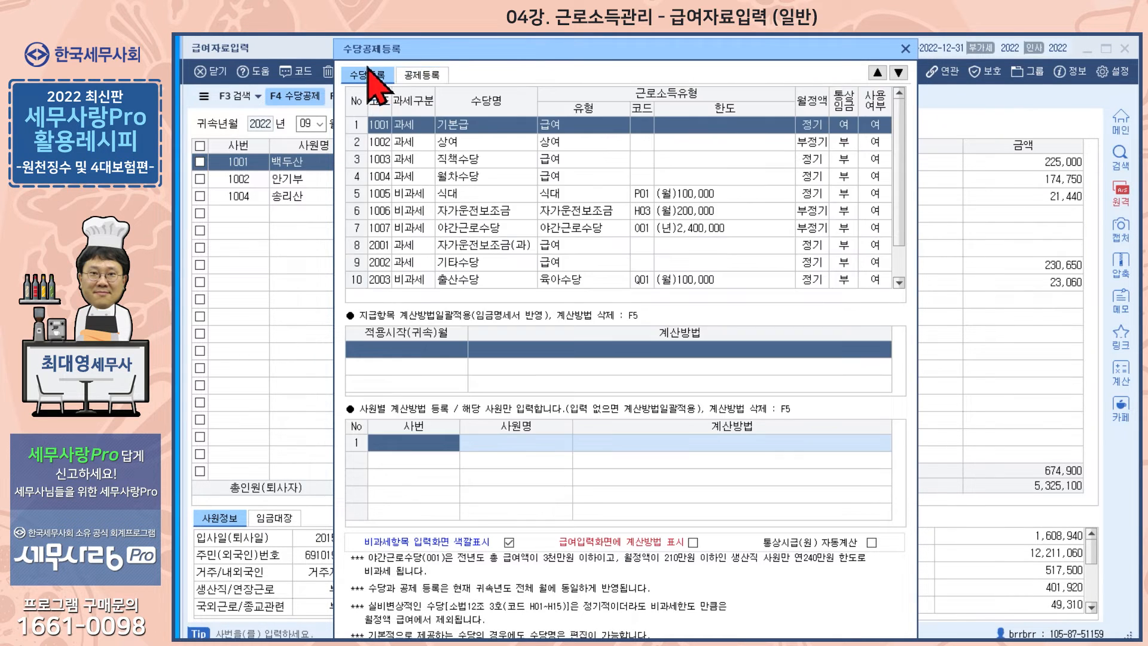
click(423, 75)
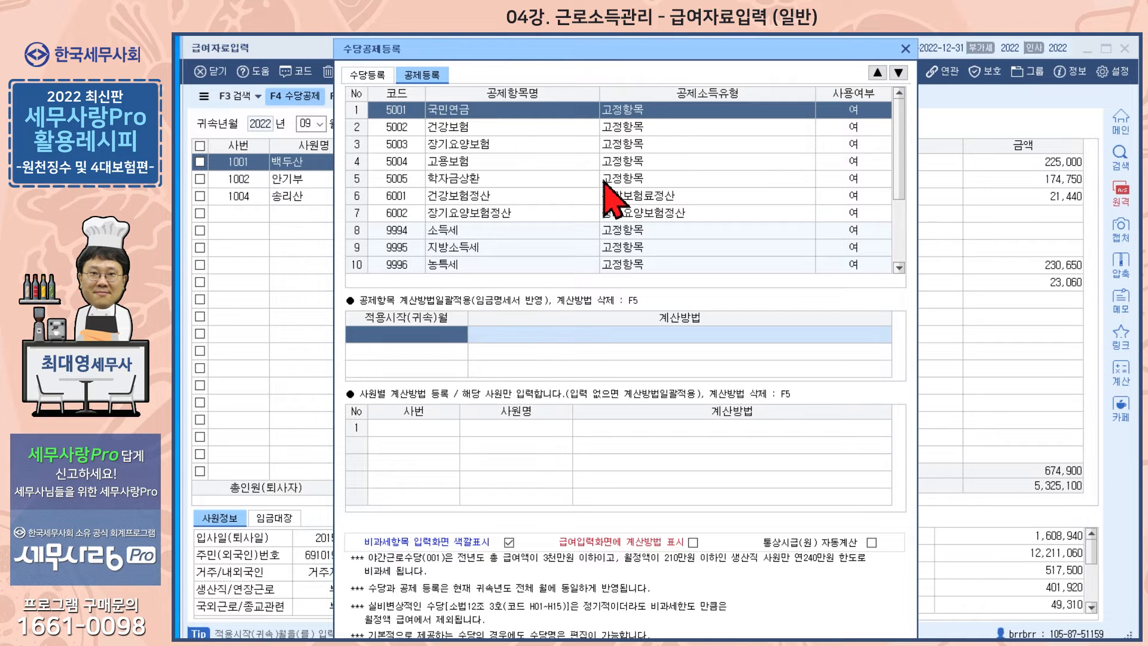
Step: Compare the deduction list with the payroll's 공제항목 and check the 공제소득유형 of 건강보험 and 장기요양보험
drag(616, 52, 388, 87)
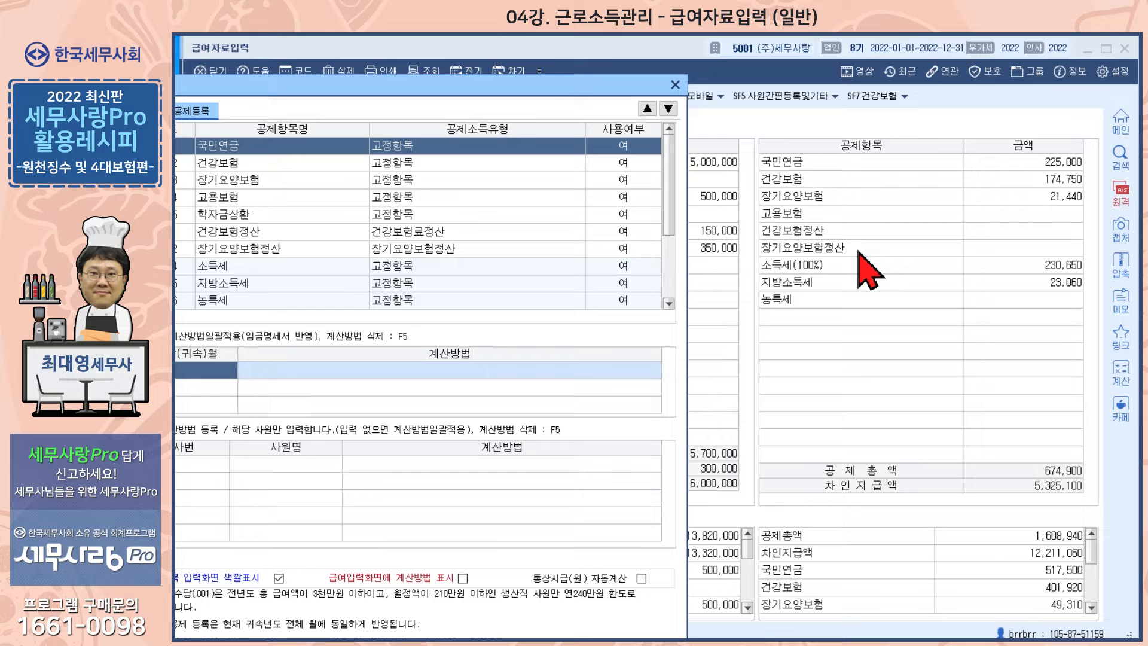
drag(439, 86, 619, 63)
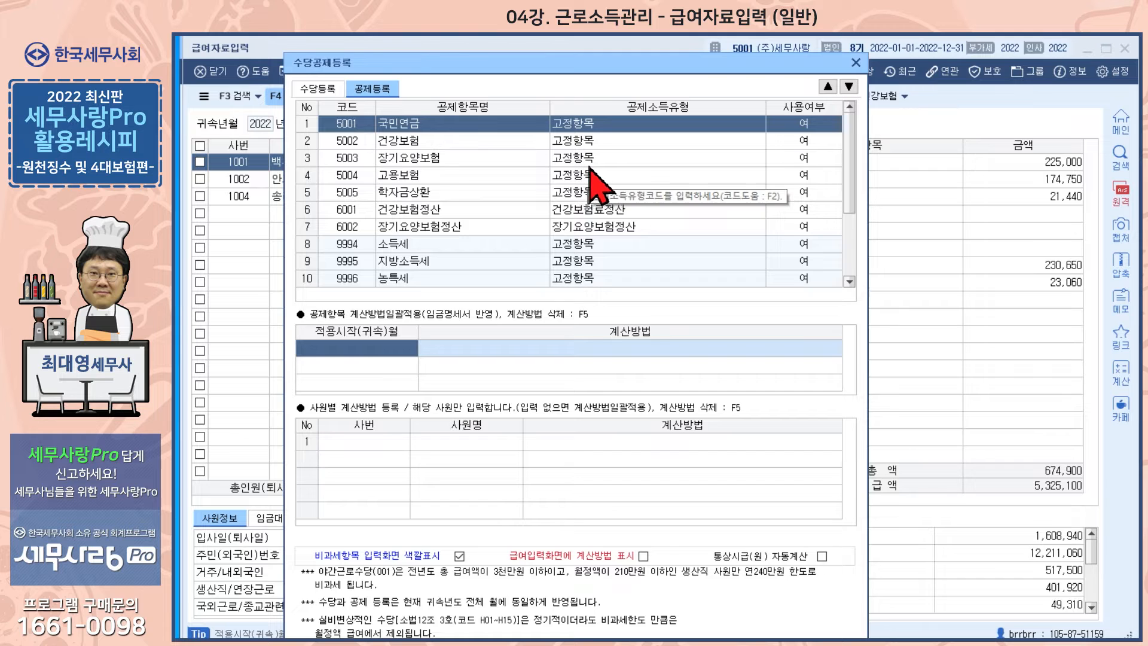
click(576, 142)
click(573, 162)
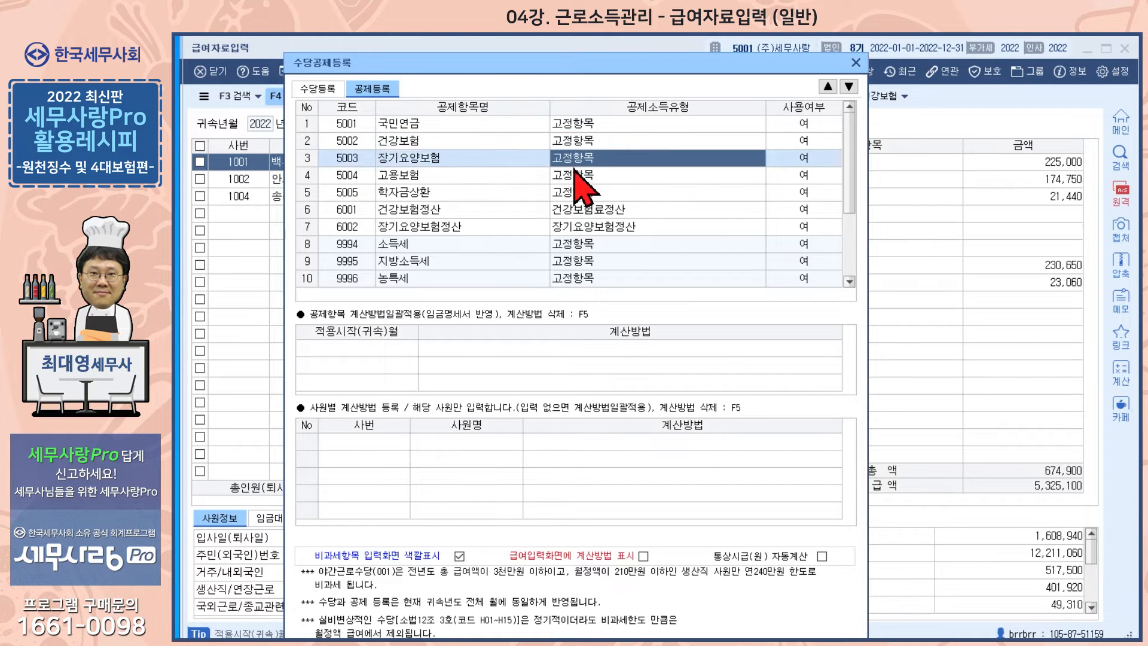
Step: Check the 공제소득유형 of 고용보험 through 건강보험정산, and inspect the 건강보험정산 and 장기요양보험정산 rows in the payroll's 공제항목
click(573, 181)
click(575, 198)
click(578, 217)
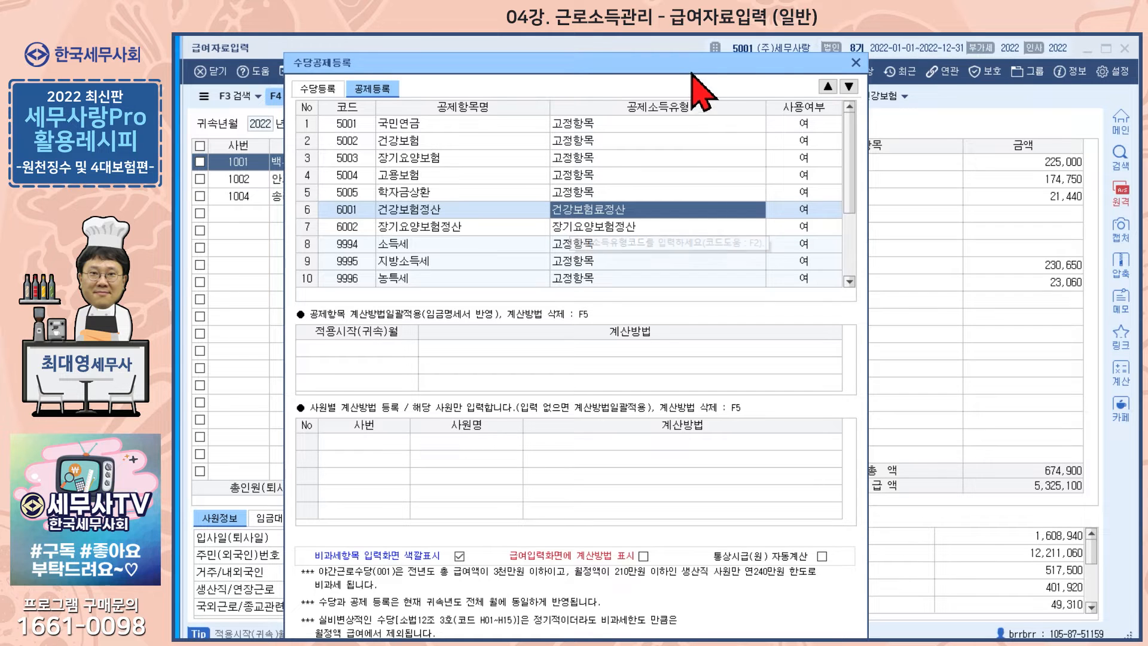
click(856, 62)
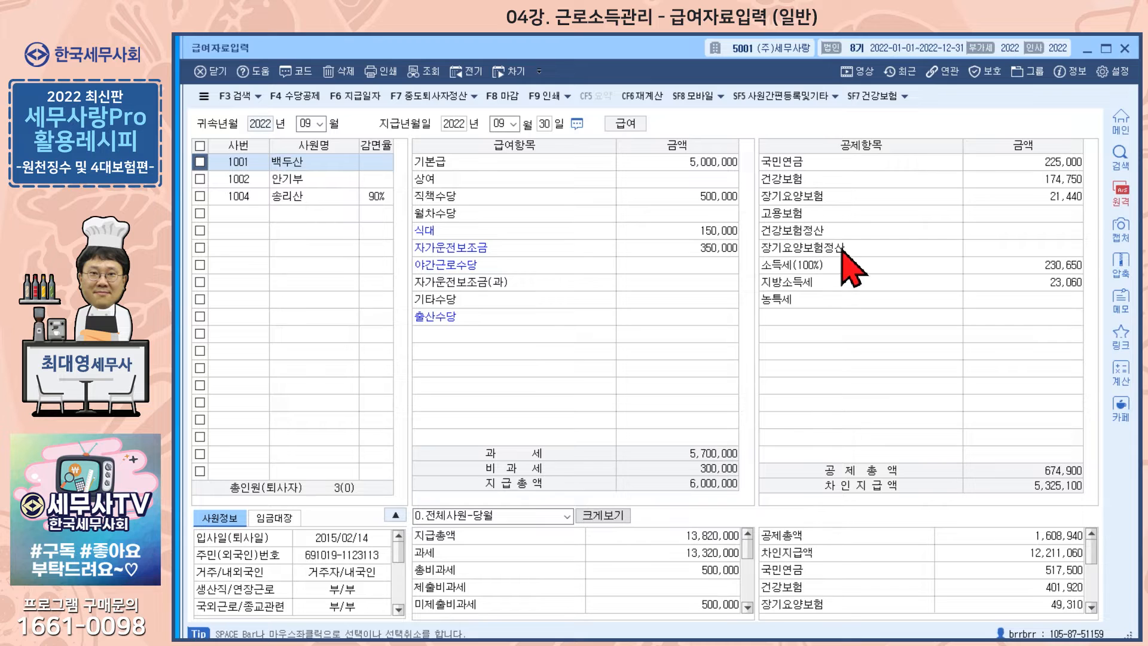
click(1000, 266)
click(996, 232)
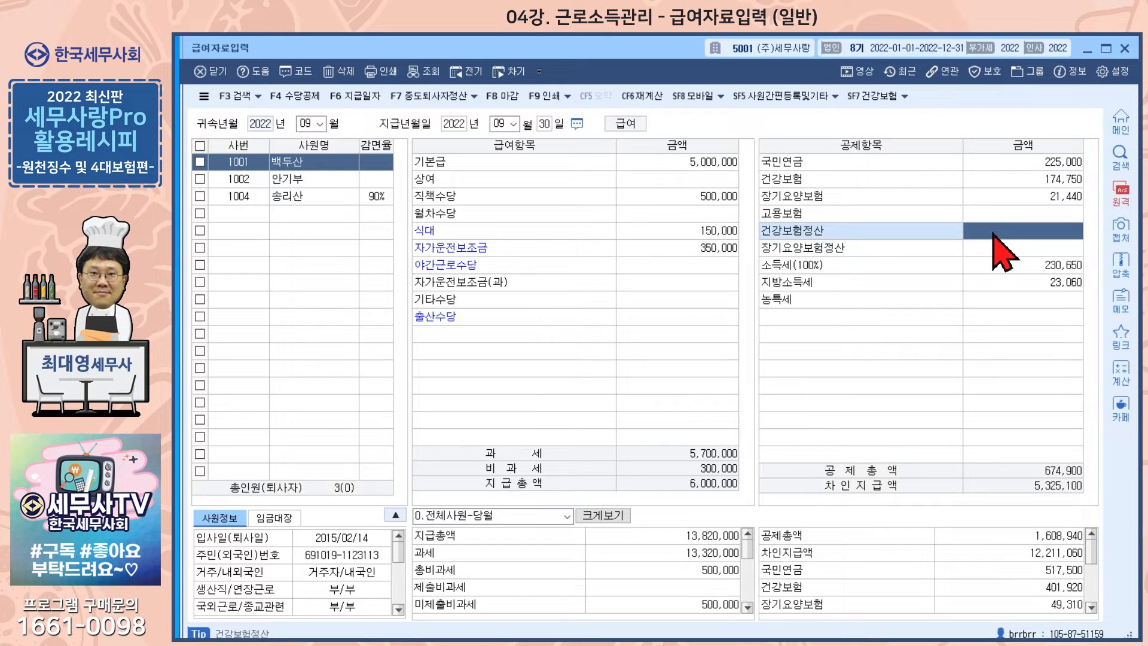
click(992, 247)
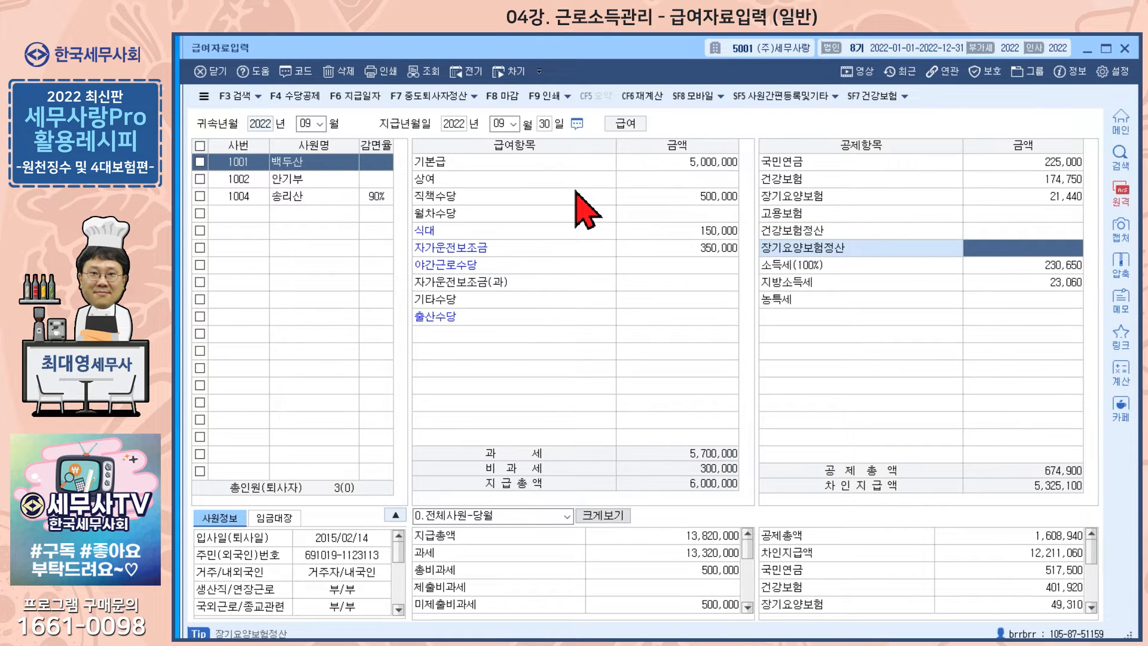
Step: Open the 공제등록 list in 수당공제등록 from the September 2022 payroll
click(305, 96)
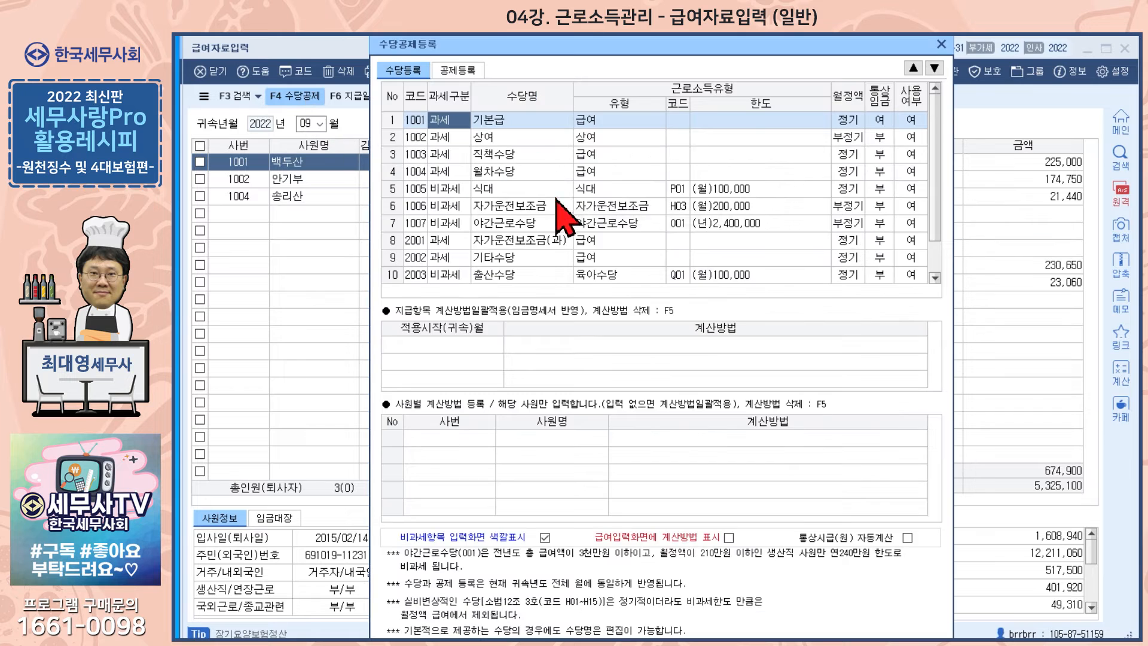
click(456, 70)
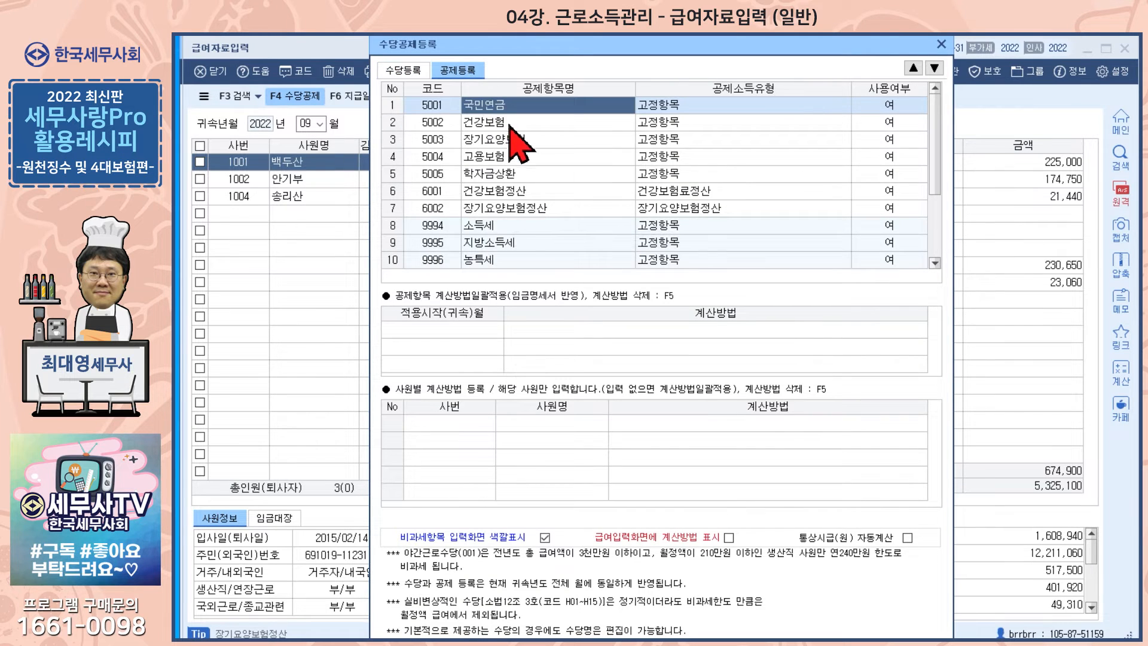
scroll(530, 191, up, 1)
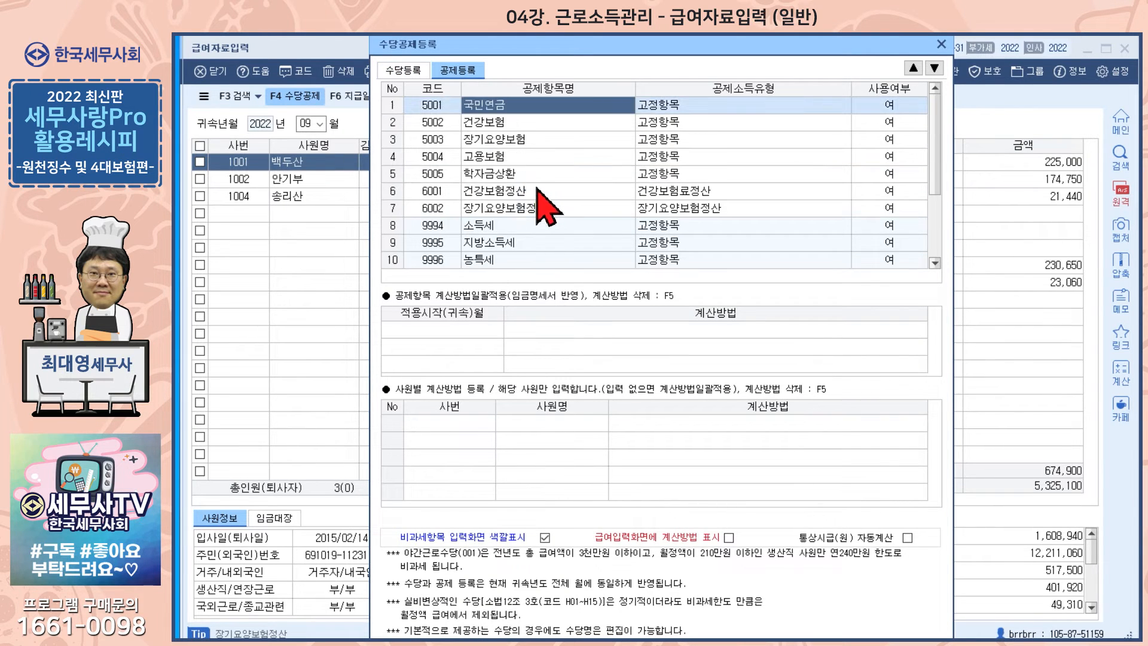
Step: Try to change the 공제소득유형 of the existing 건강보험정산 item with code 6001
click(499, 156)
click(514, 191)
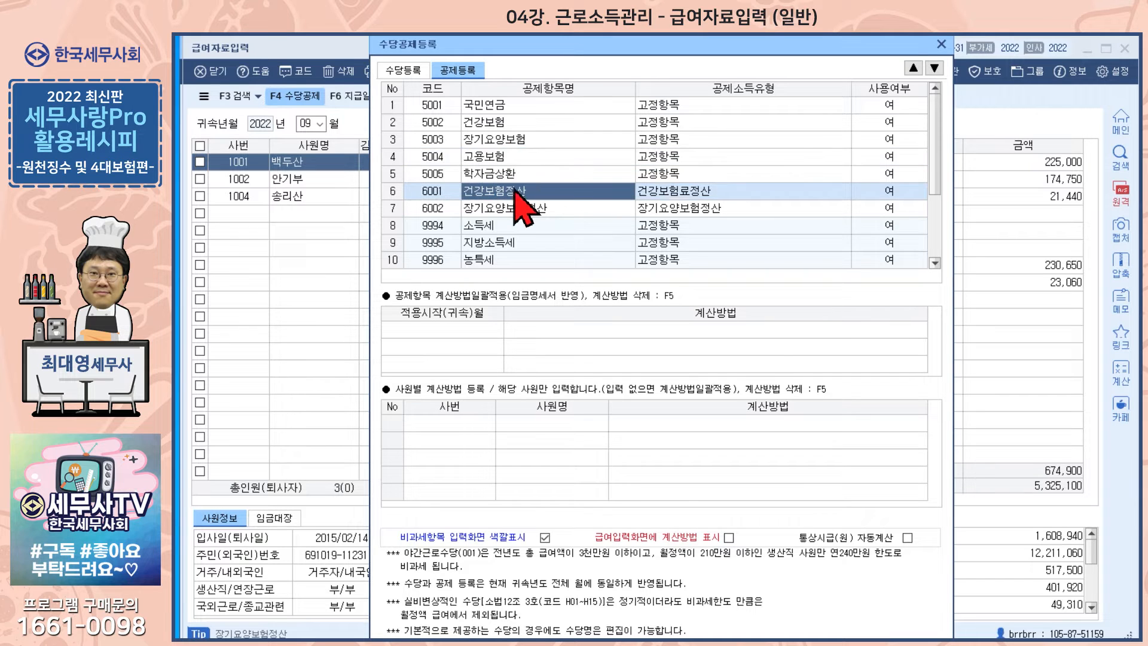
click(697, 190)
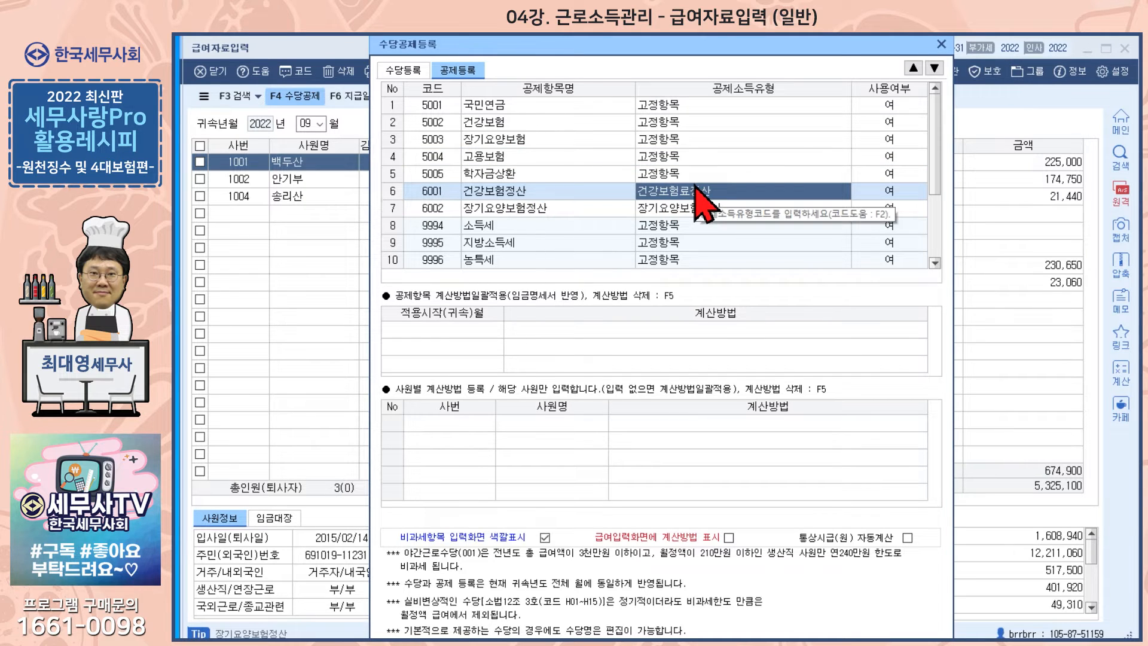
key(F2)
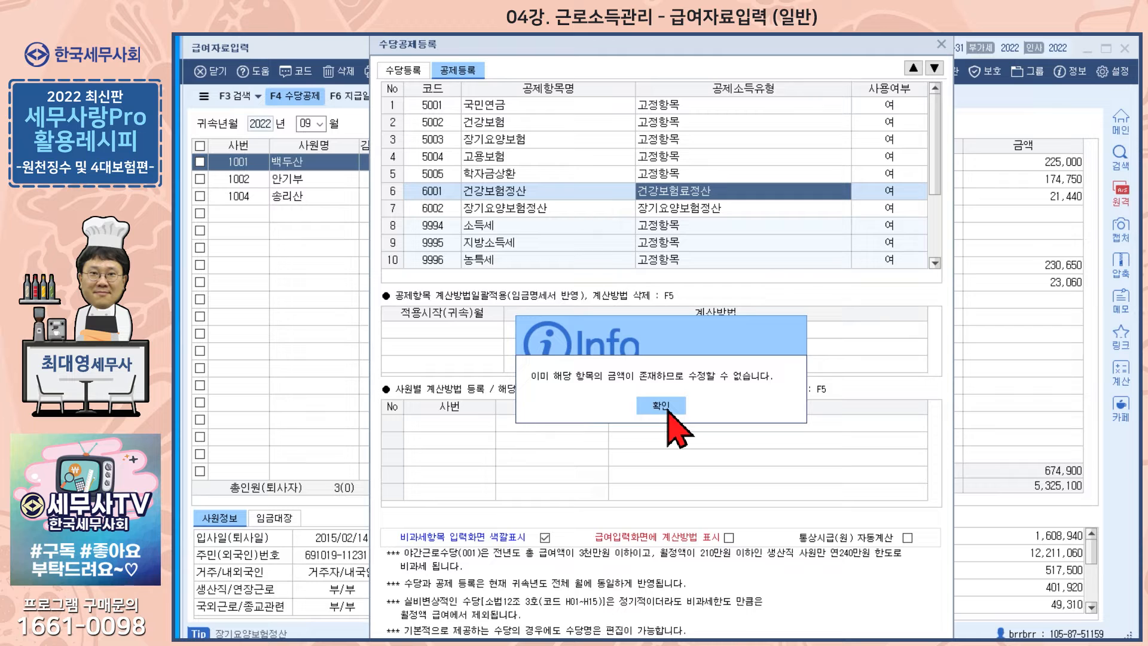
click(661, 406)
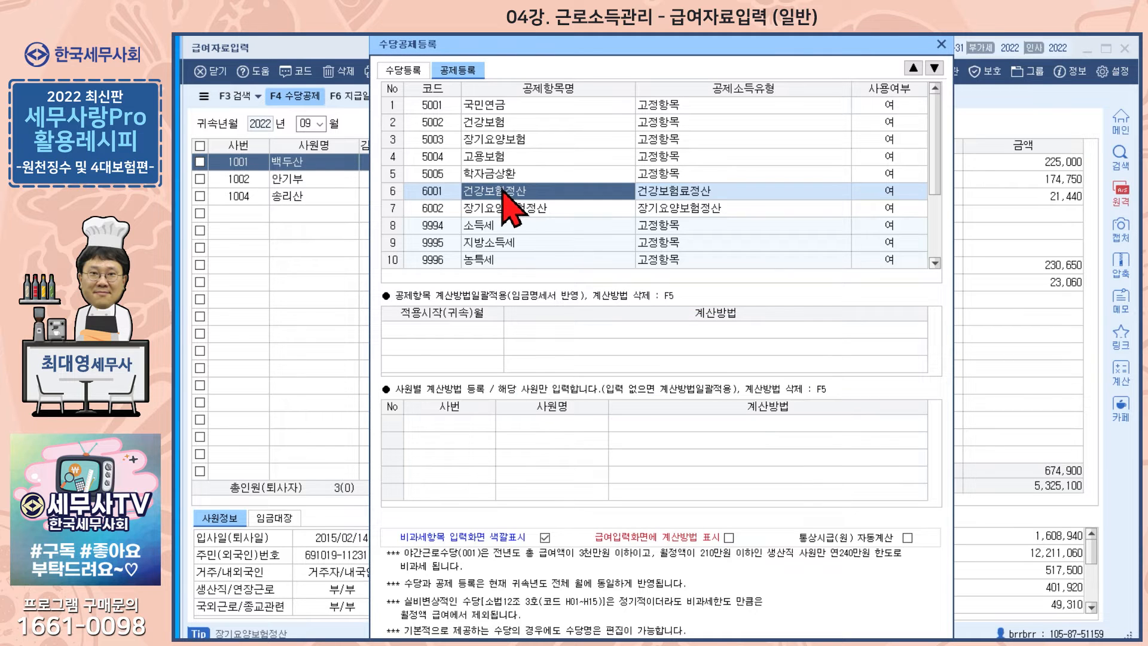
click(688, 193)
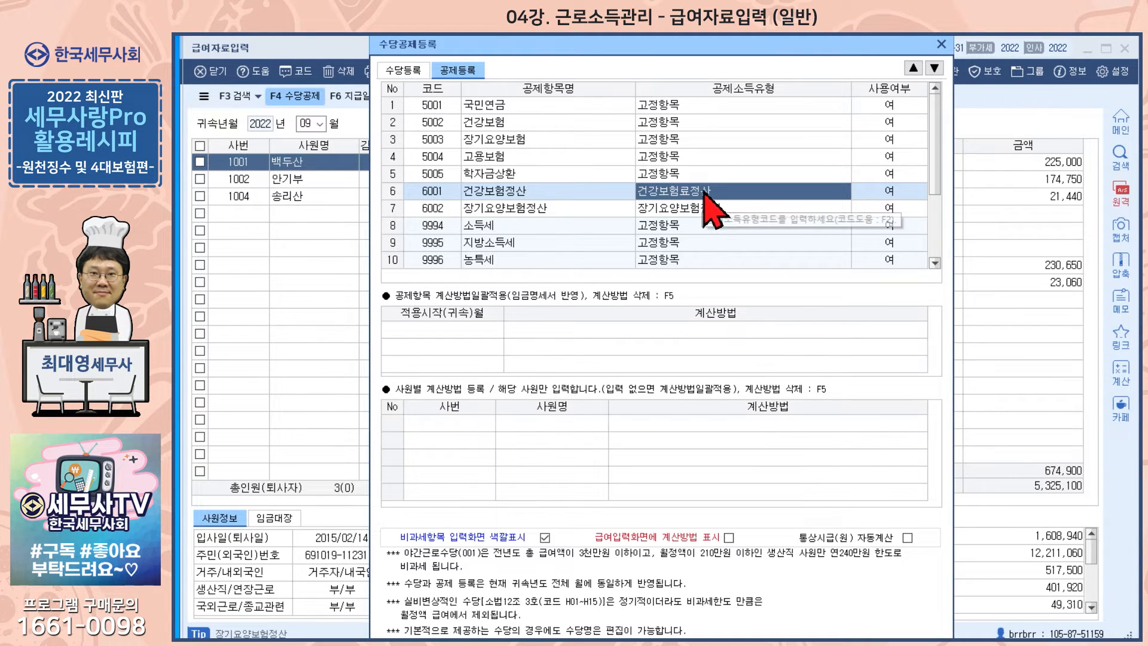
key(F2)
click(661, 406)
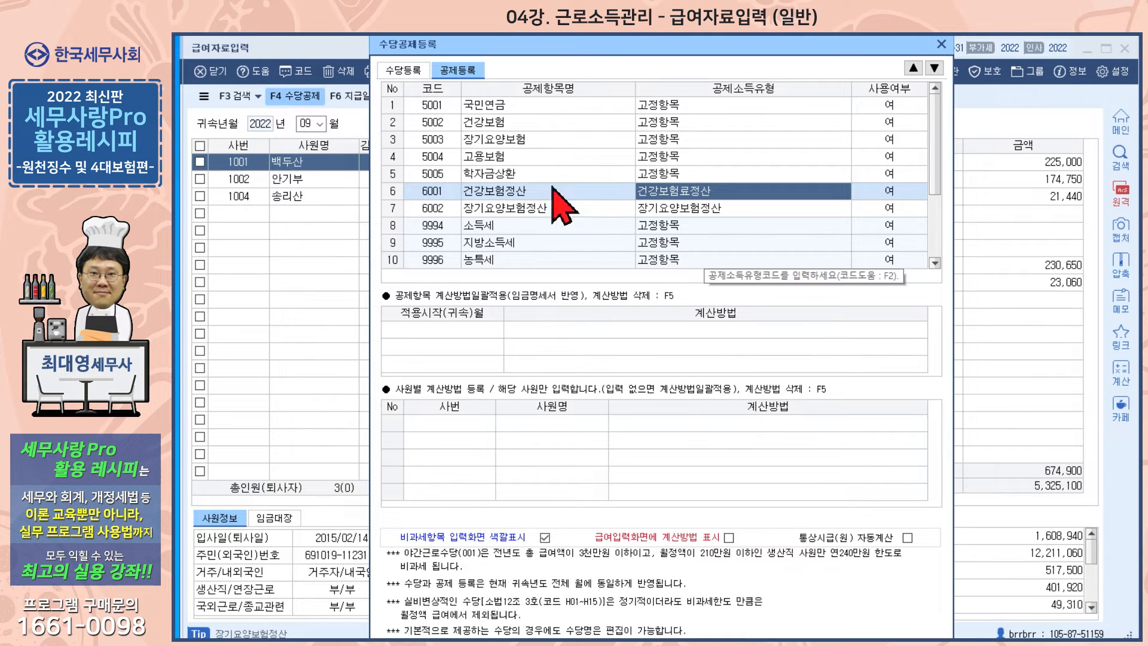
Step: Add a deduction item named 건강보험정산 on the first empty row of 공제등록 with 공제소득유형 기타
scroll(574, 194, down, 2)
click(432, 261)
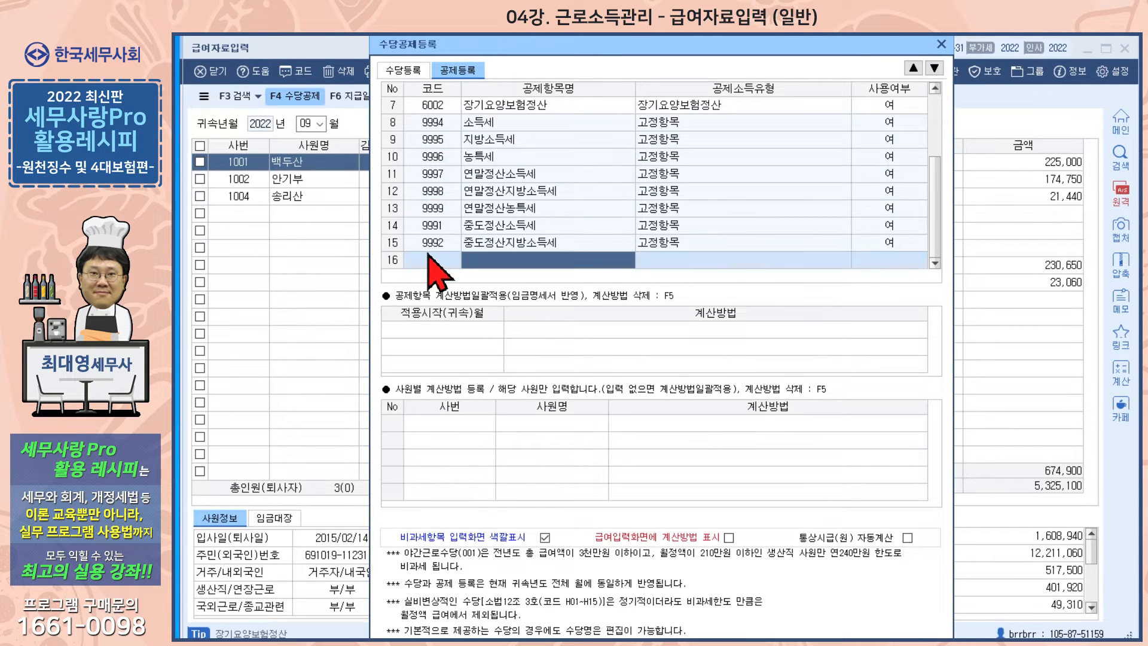
text(건강보)
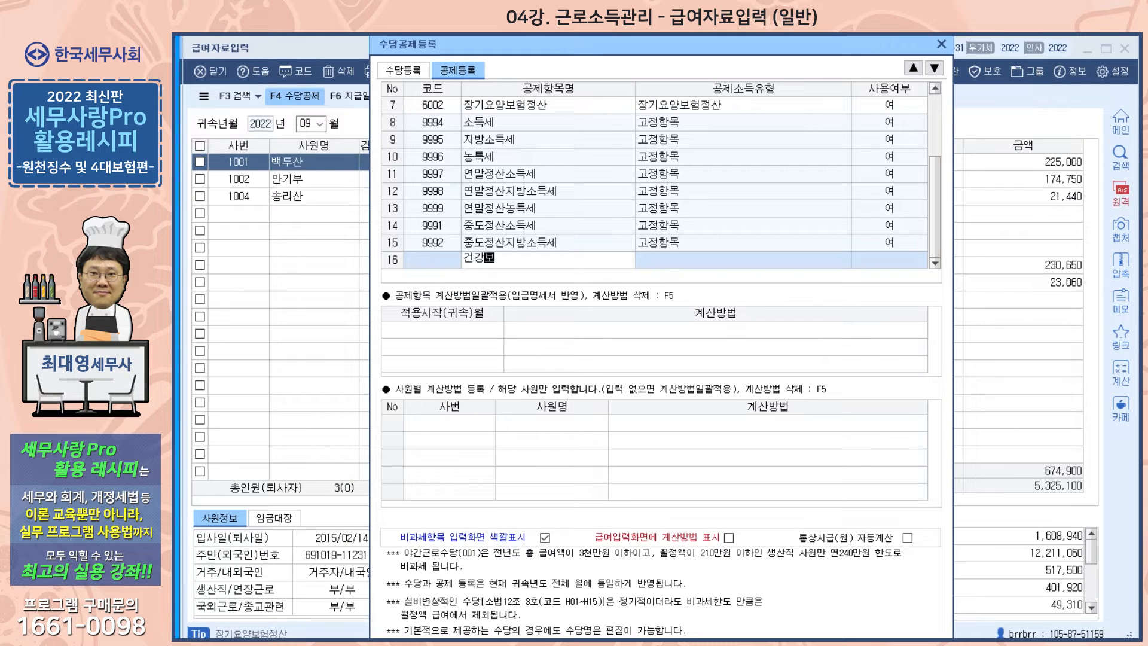
text(험정산)
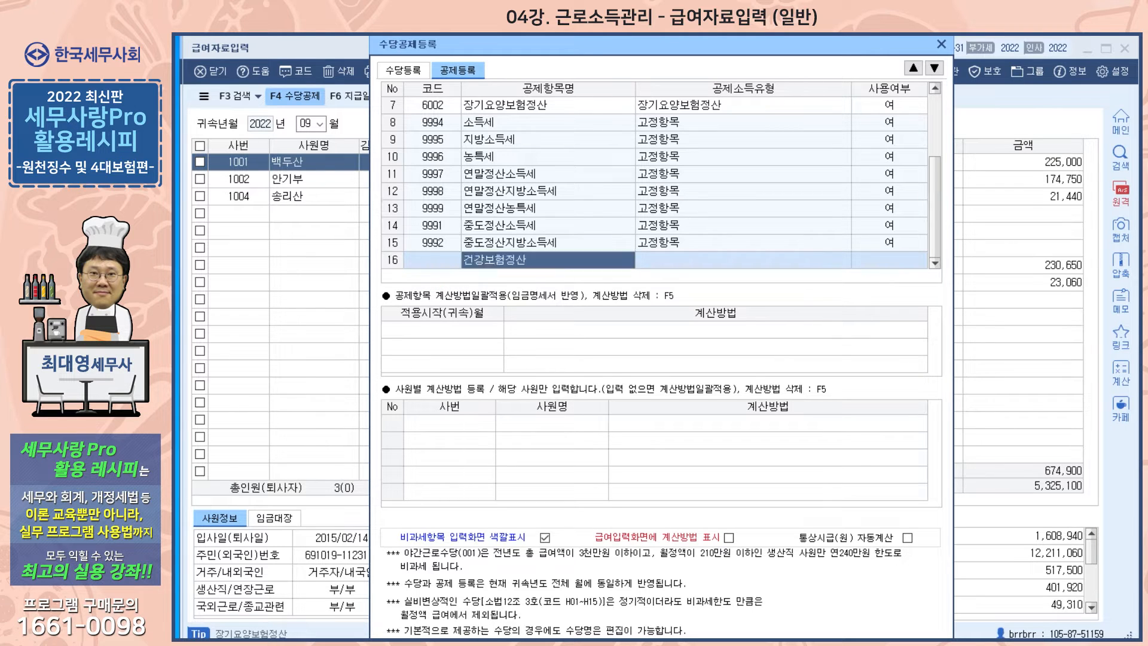
key(Return)
key(F2)
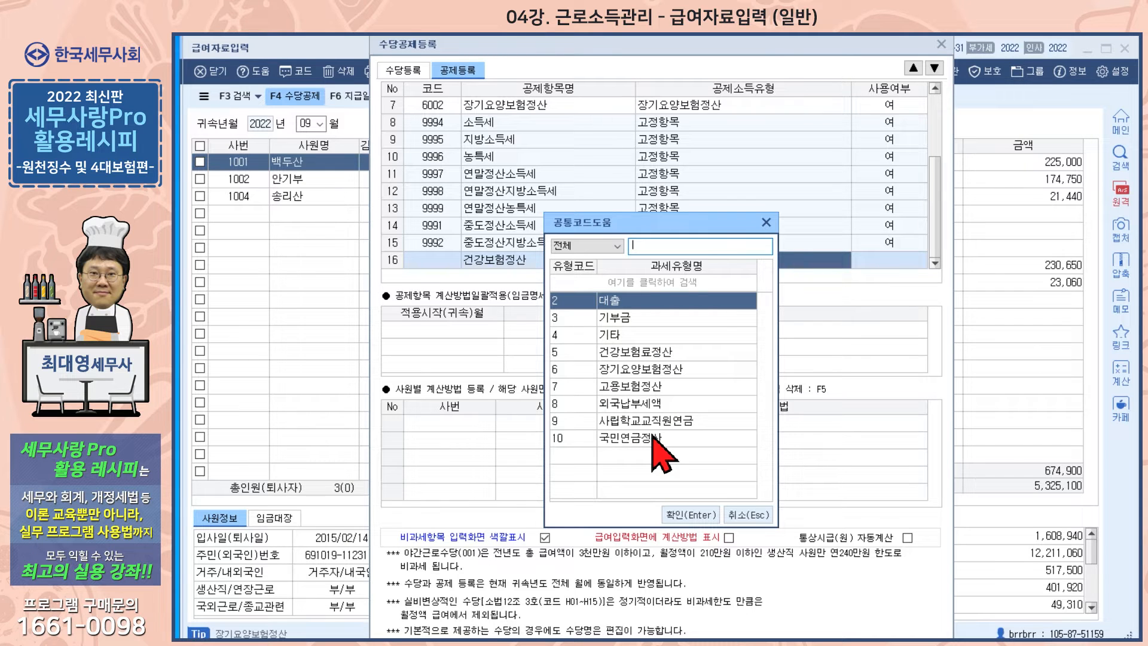
drag(650, 225, 693, 235)
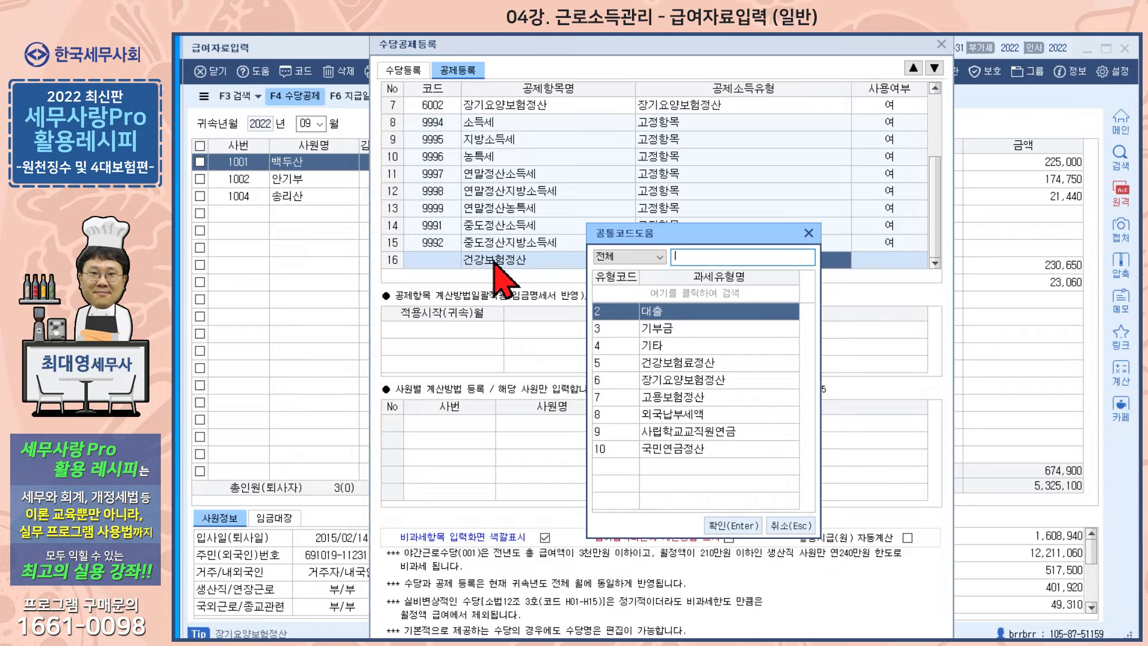
click(650, 347)
click(734, 526)
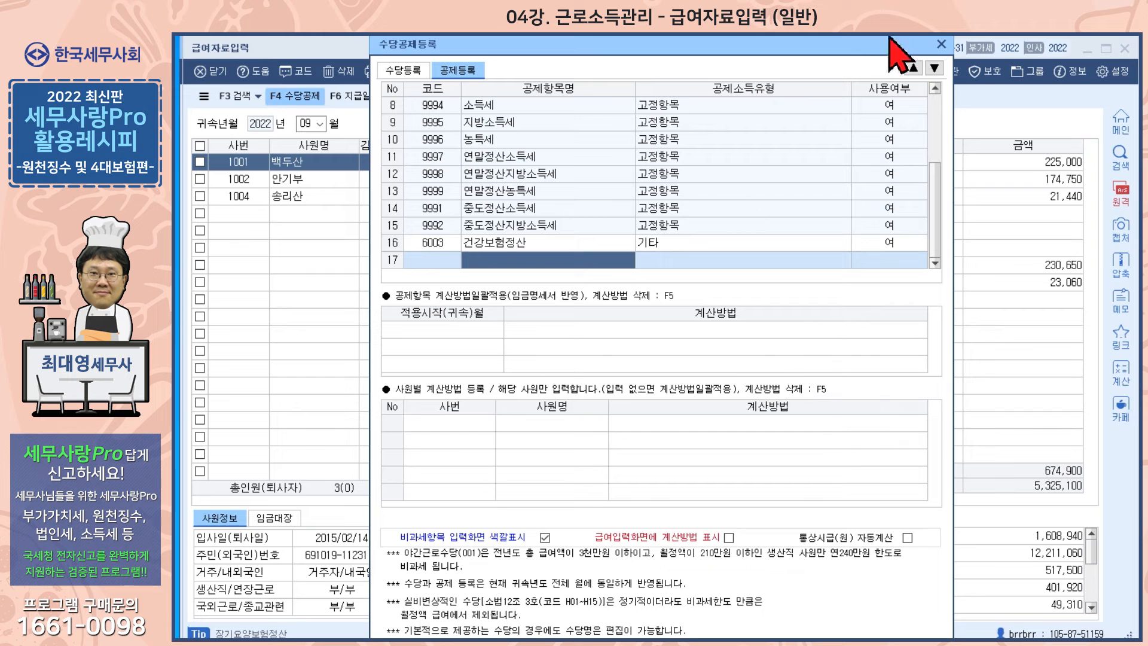
Step: Return to the payroll and compare the two 건강보험정산 rows in 공제항목
click(942, 45)
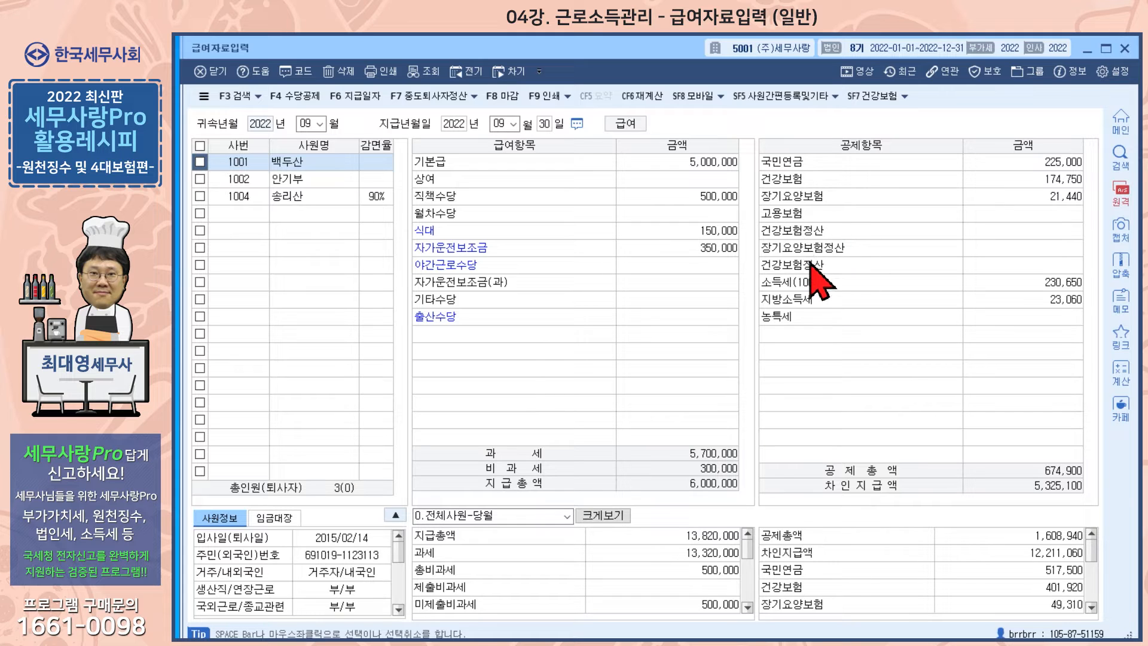
click(800, 239)
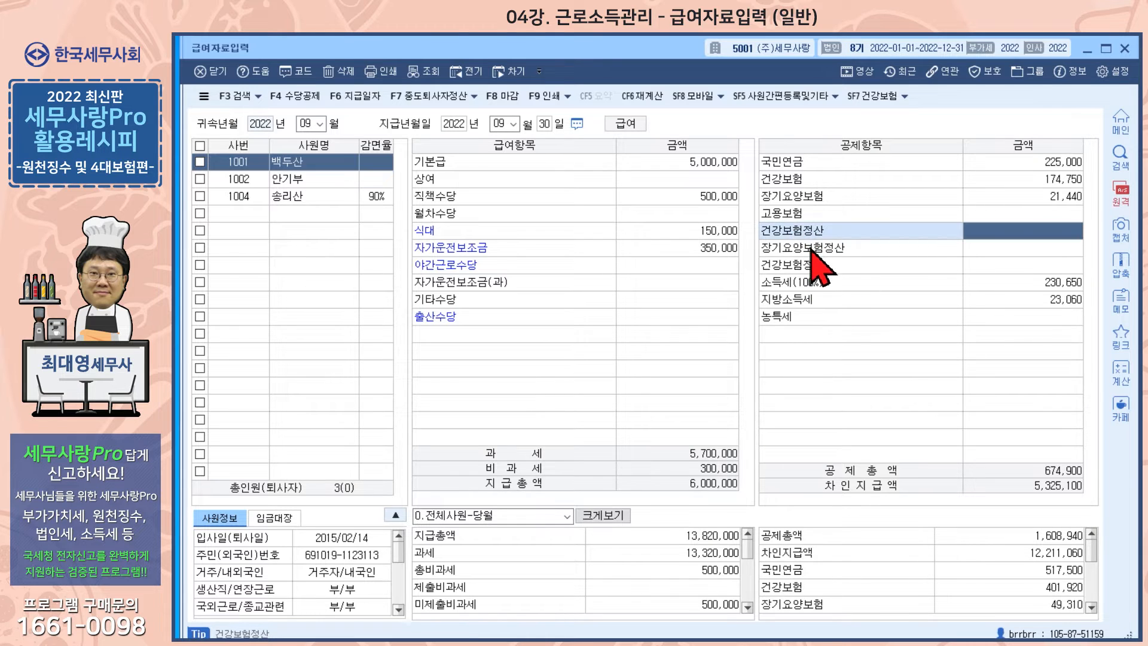
click(819, 267)
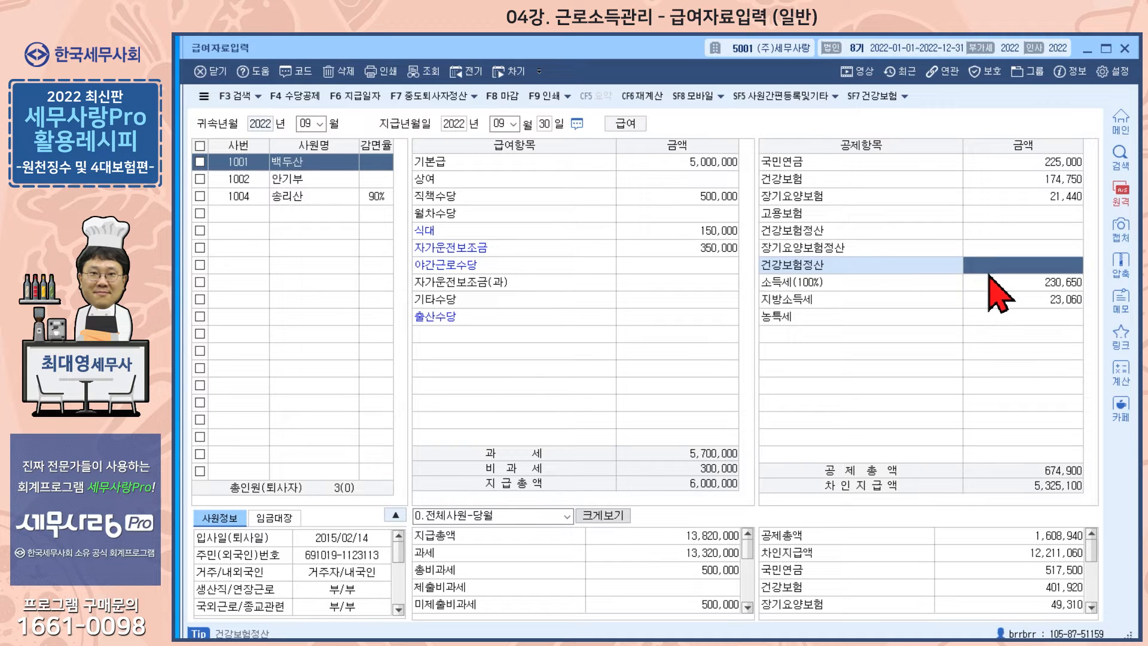
Step: Set the 공제소득유형 of the added 건강보험정산 item (code 6003) to 건강보험료정산 in 공제등록
click(295, 96)
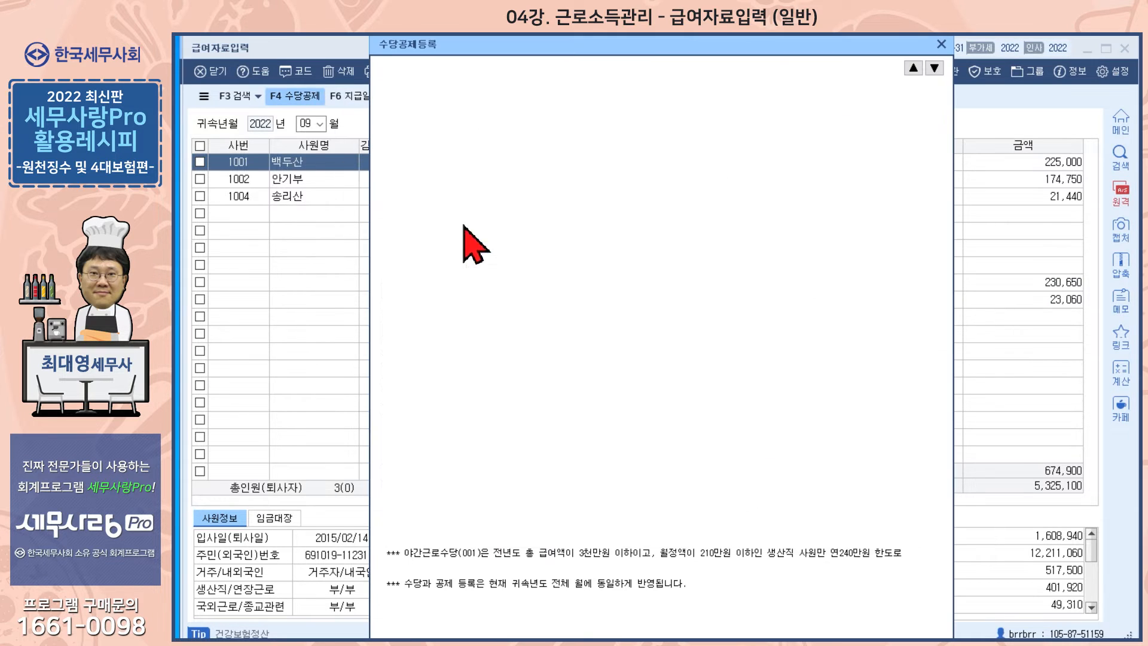
scroll(637, 193, down, 1)
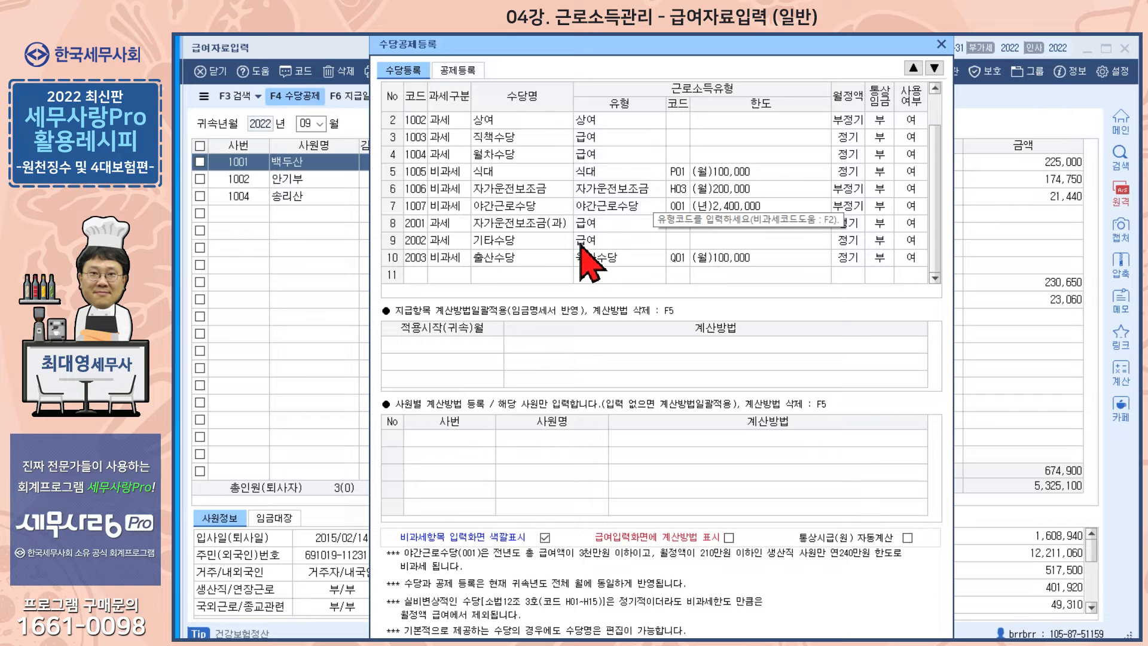
scroll(514, 239, up, 1)
click(459, 70)
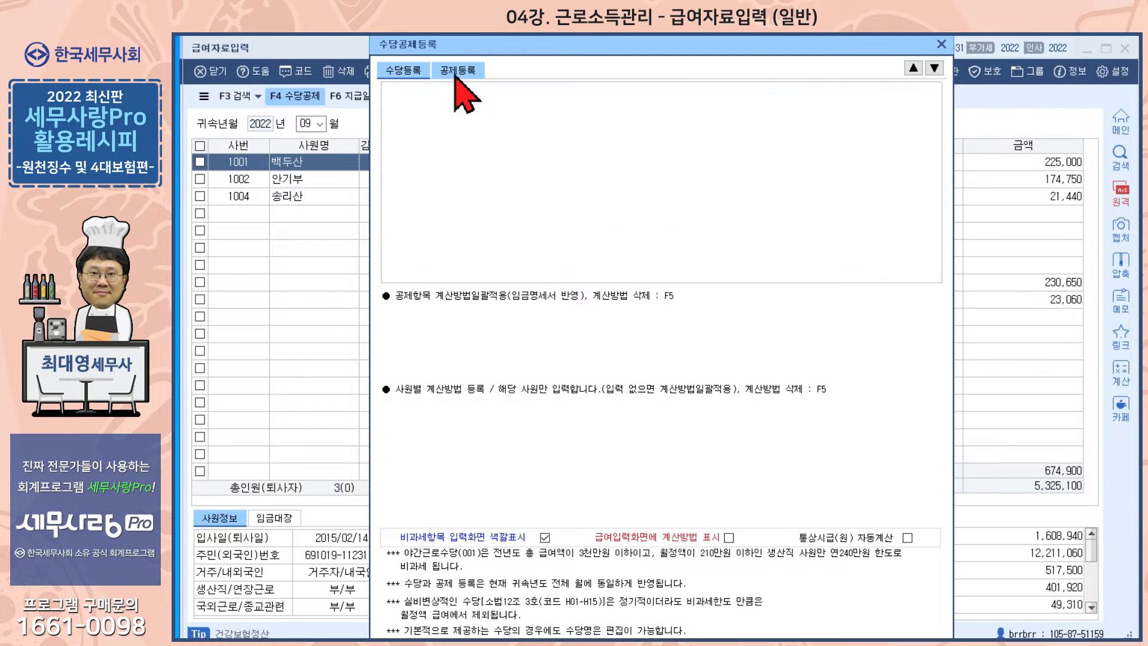
click(524, 190)
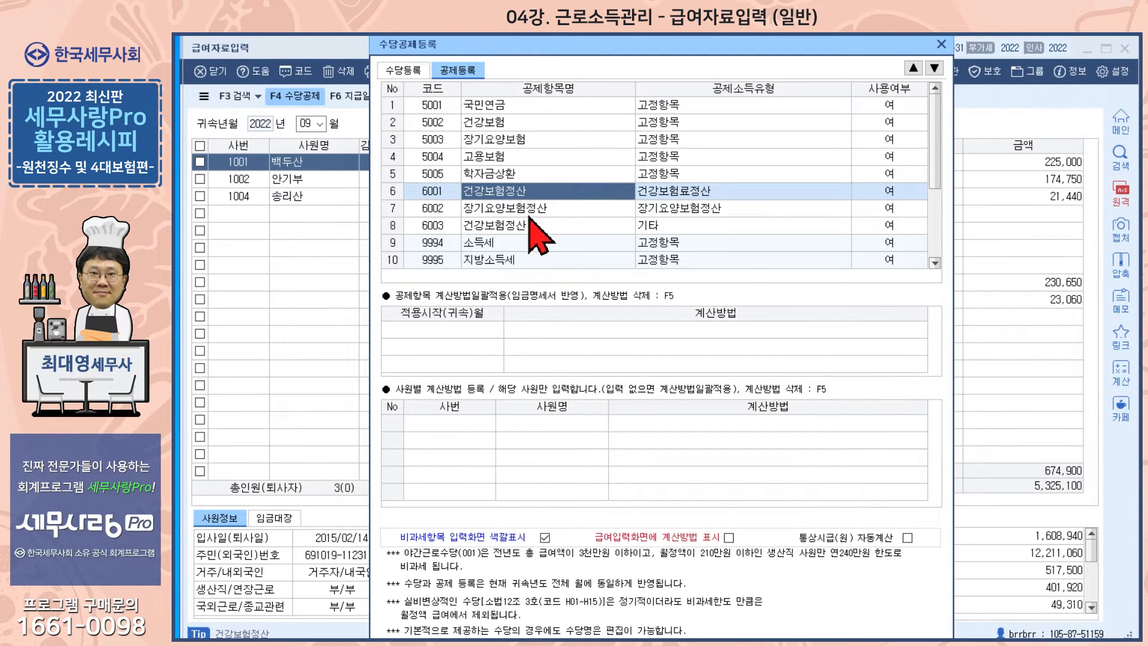
click(515, 227)
click(658, 225)
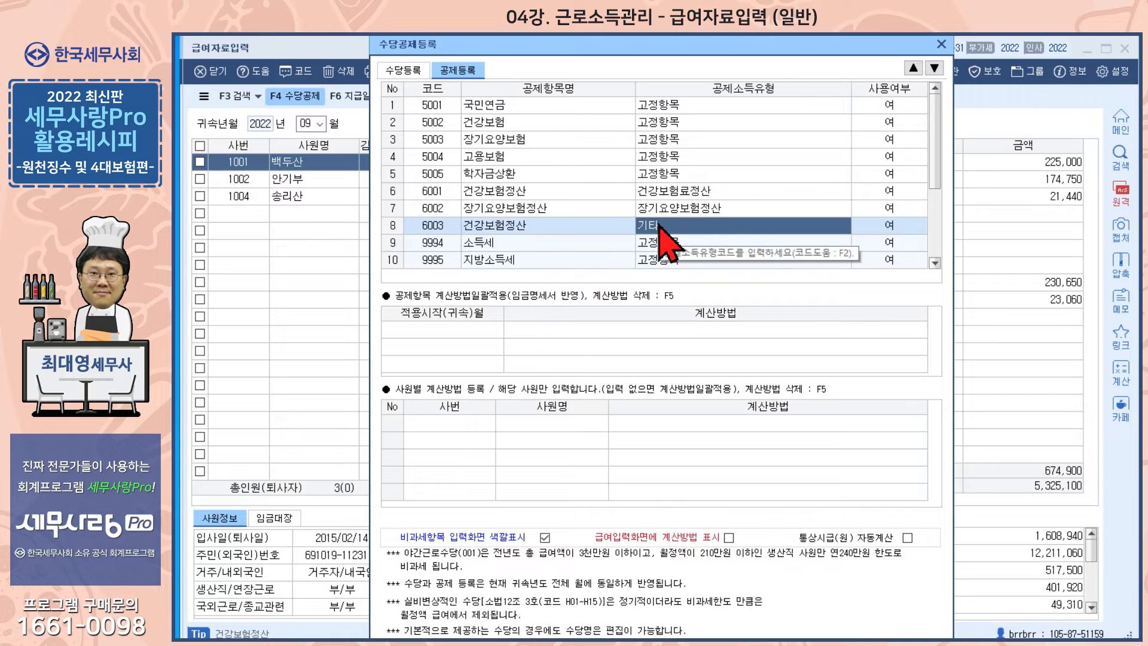
key(F2)
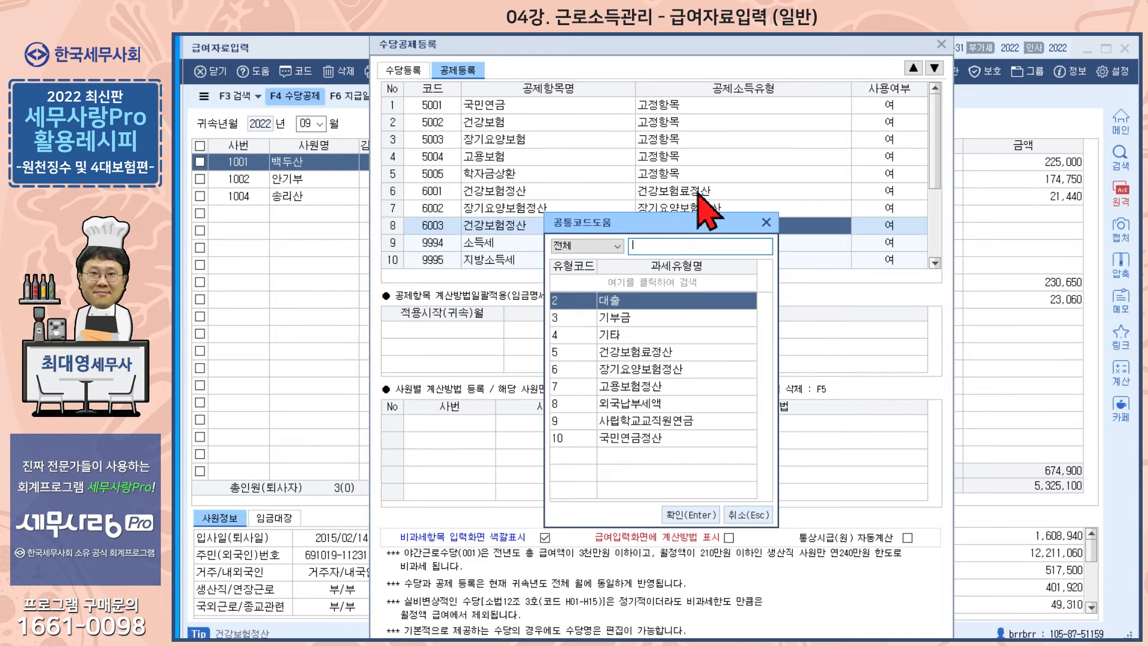
double_click(654, 356)
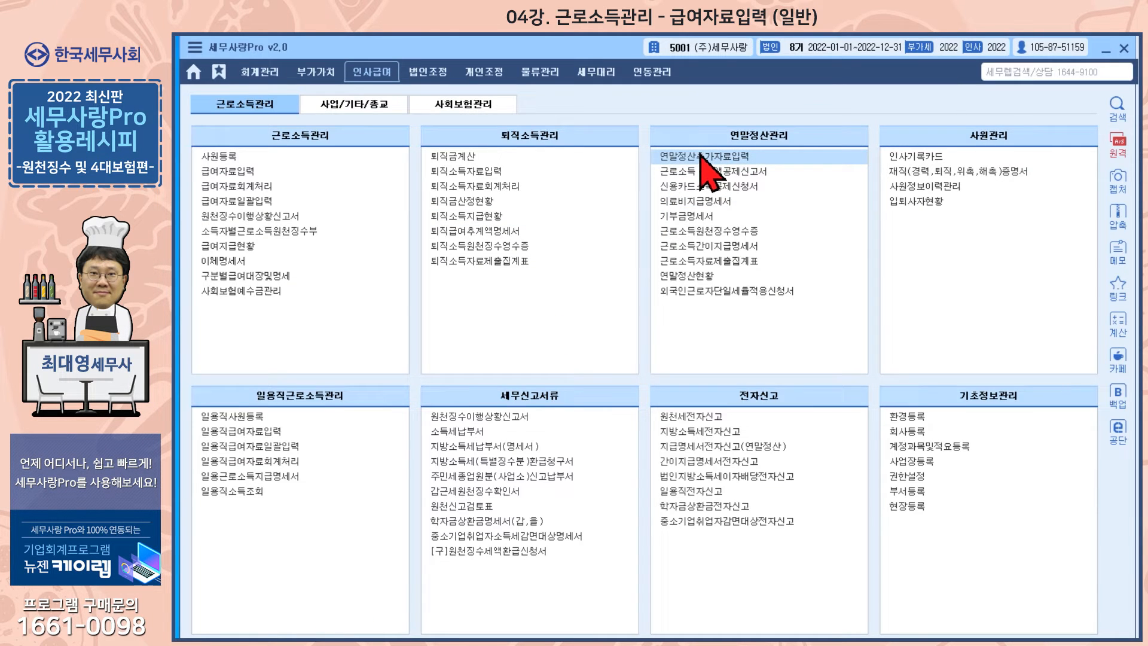
Step: Examine the first employee's 건강보험료 breakdown in 연말정산추가자료입력, and return to the 수당등록 list in 수당공제등록
click(702, 155)
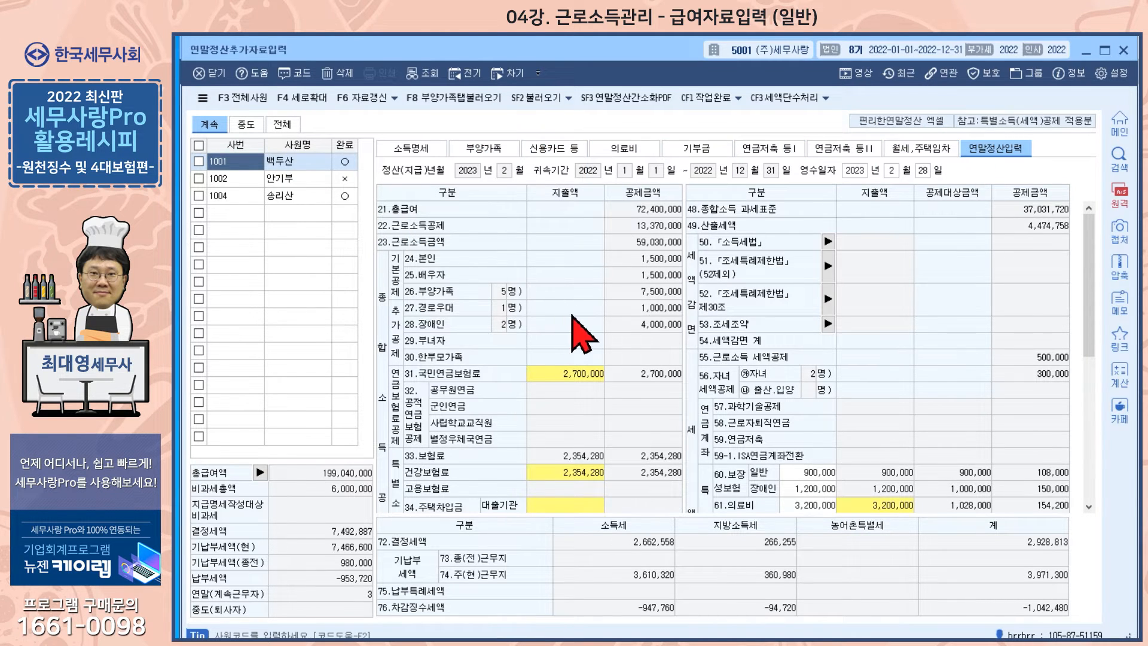
scroll(580, 333, down, 5)
scroll(580, 323, up, 2)
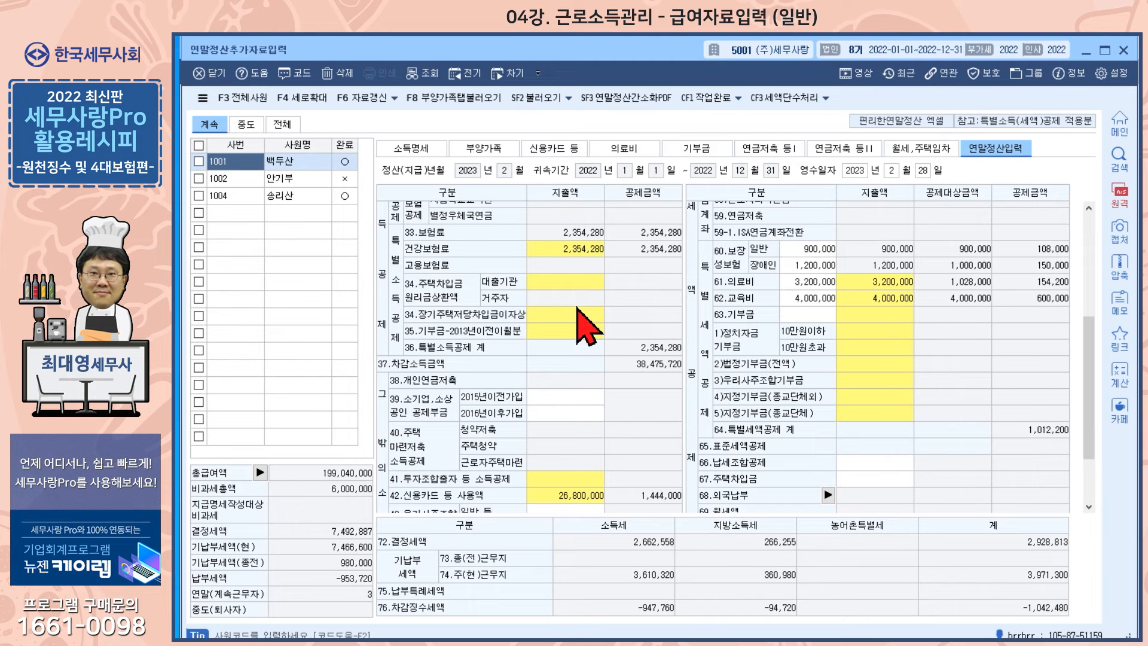
double_click(577, 250)
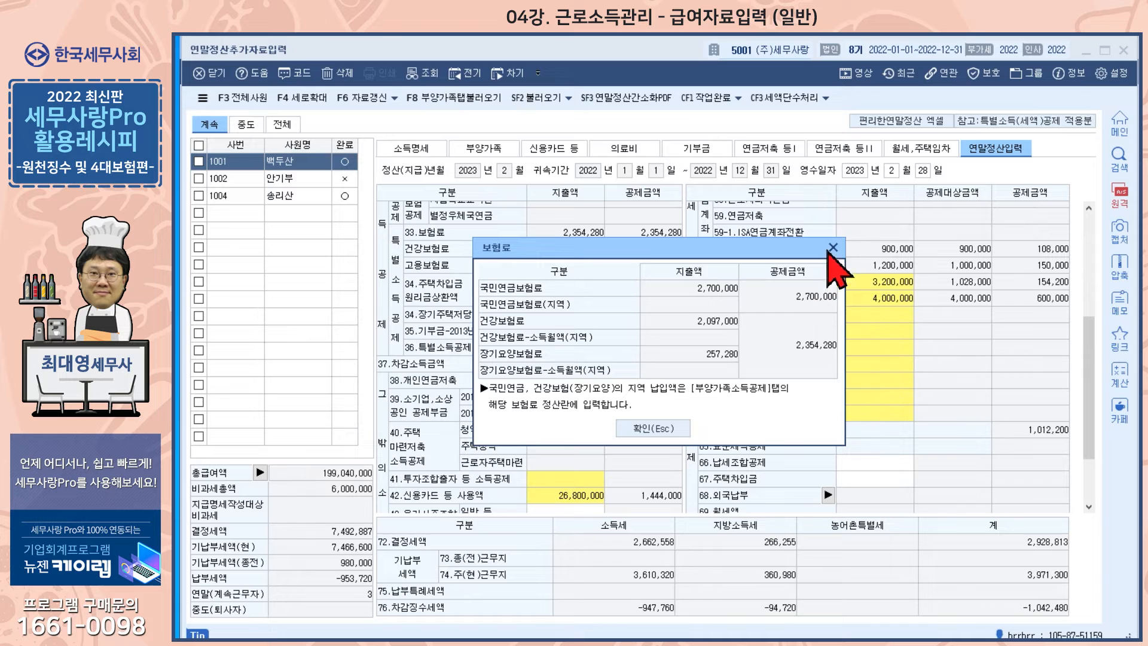
click(833, 247)
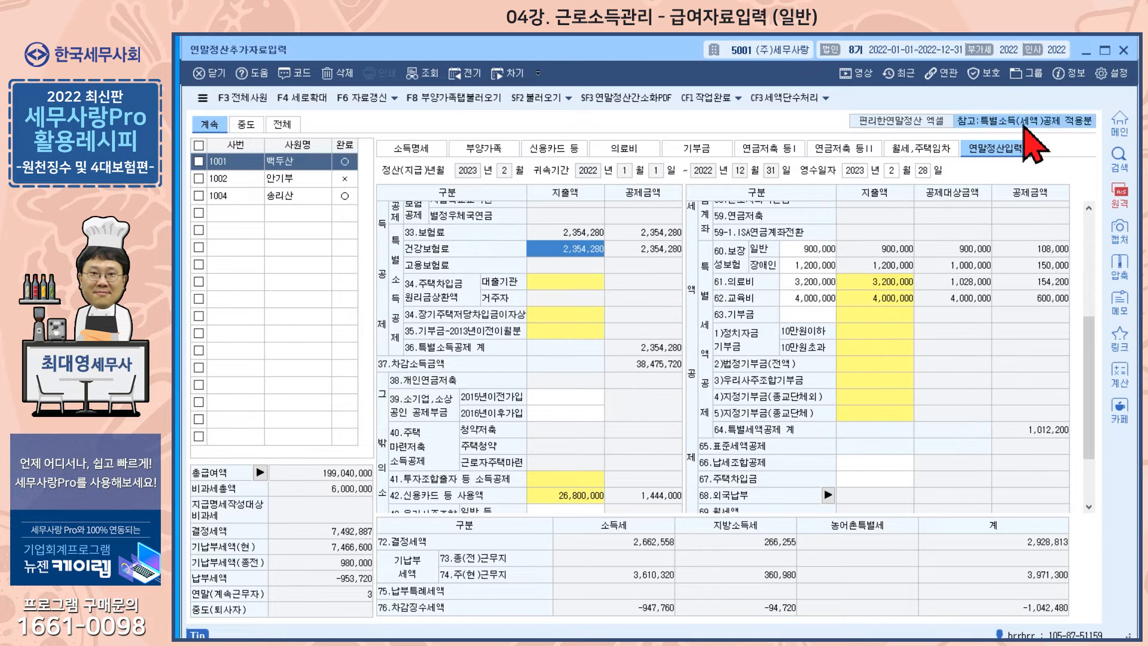
click(1124, 51)
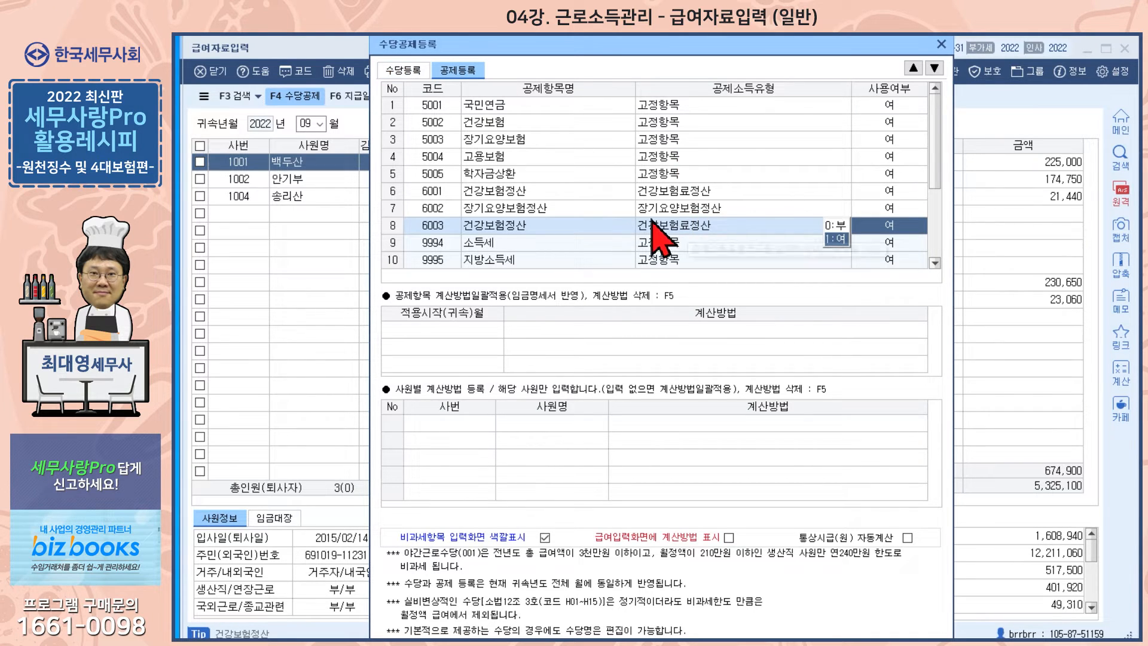
click(402, 72)
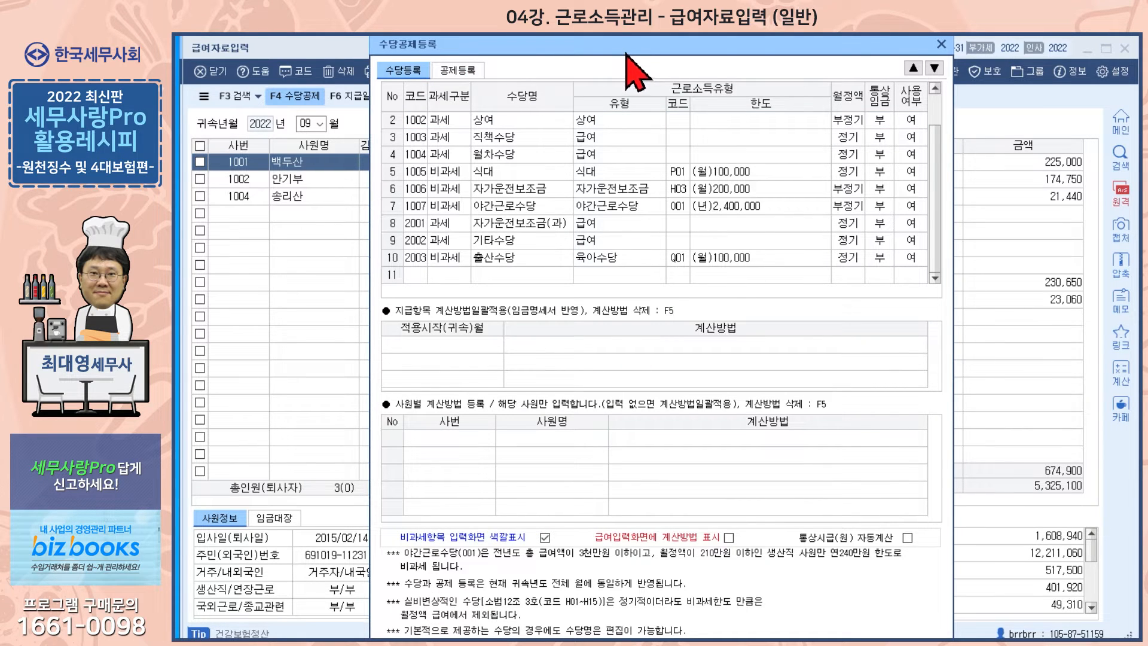
Step: Compare the non-taxable 자가운전보조금 and taxable 자가운전보조금(과) rows in 수당등록, and return to the payroll
drag(626, 52, 615, 52)
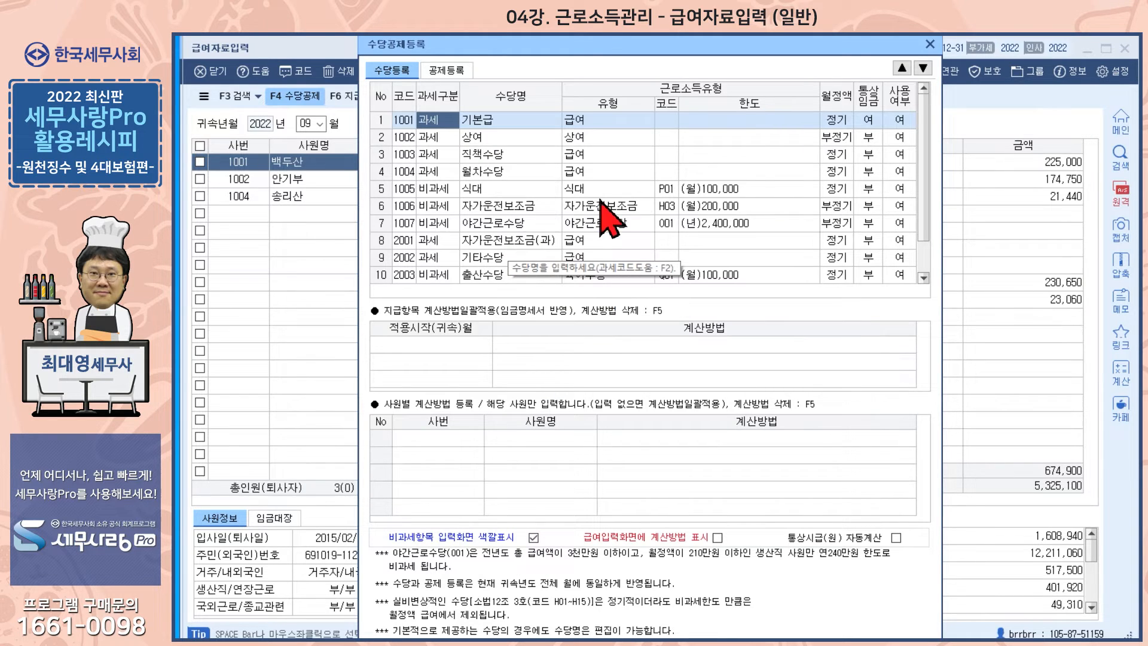
click(505, 242)
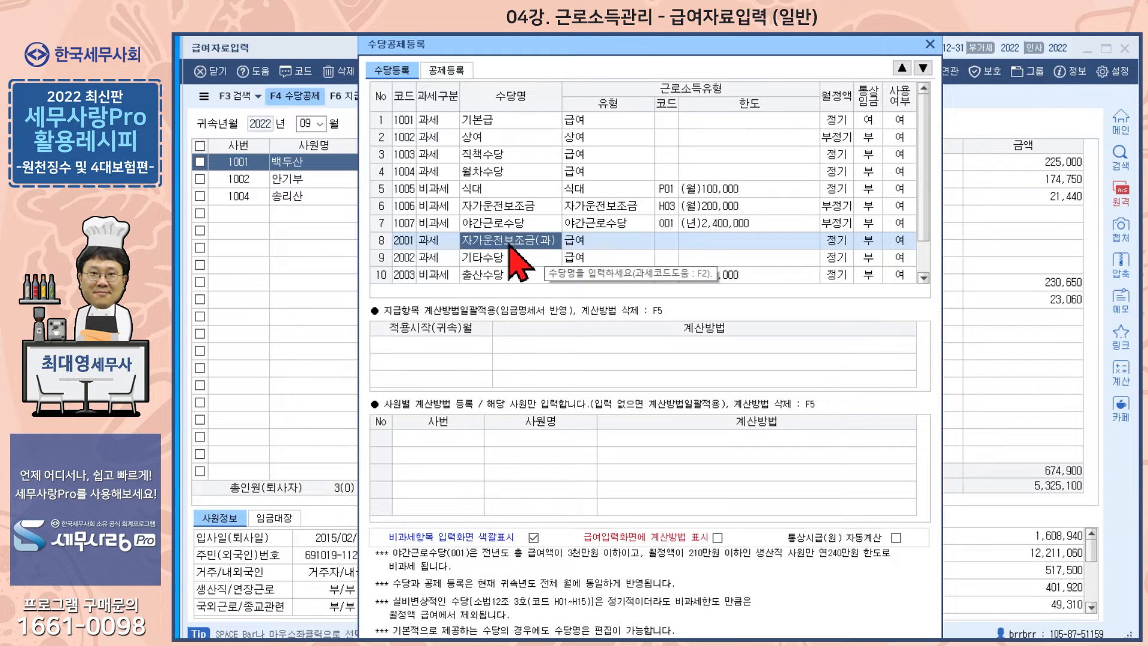
click(484, 206)
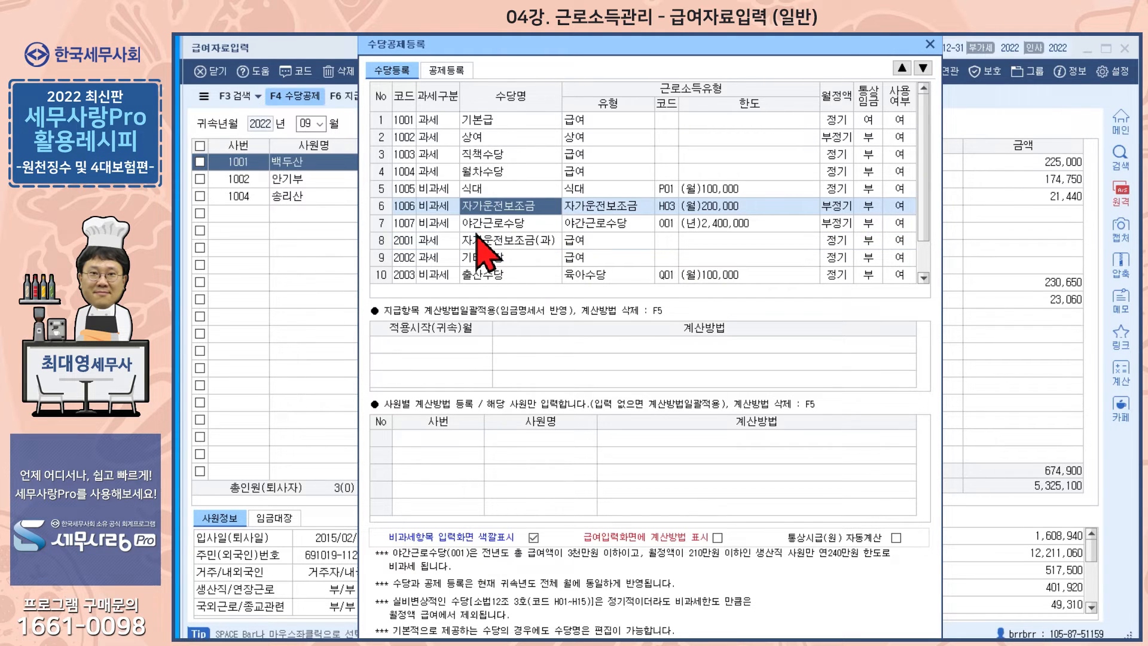
click(480, 240)
click(484, 205)
click(483, 236)
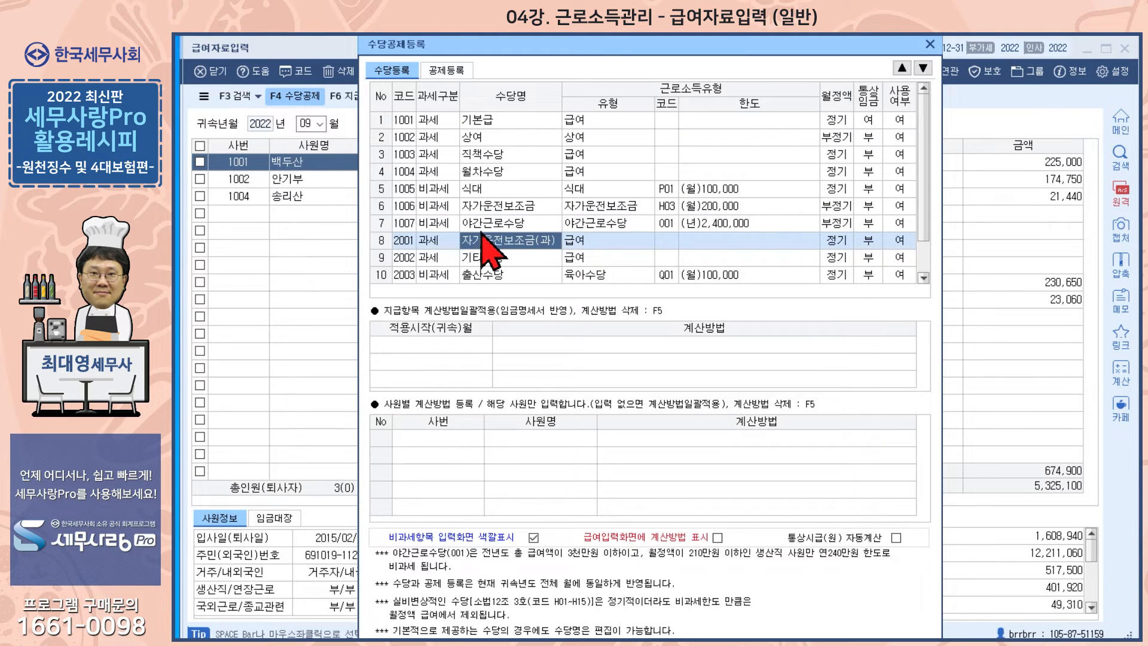
click(929, 45)
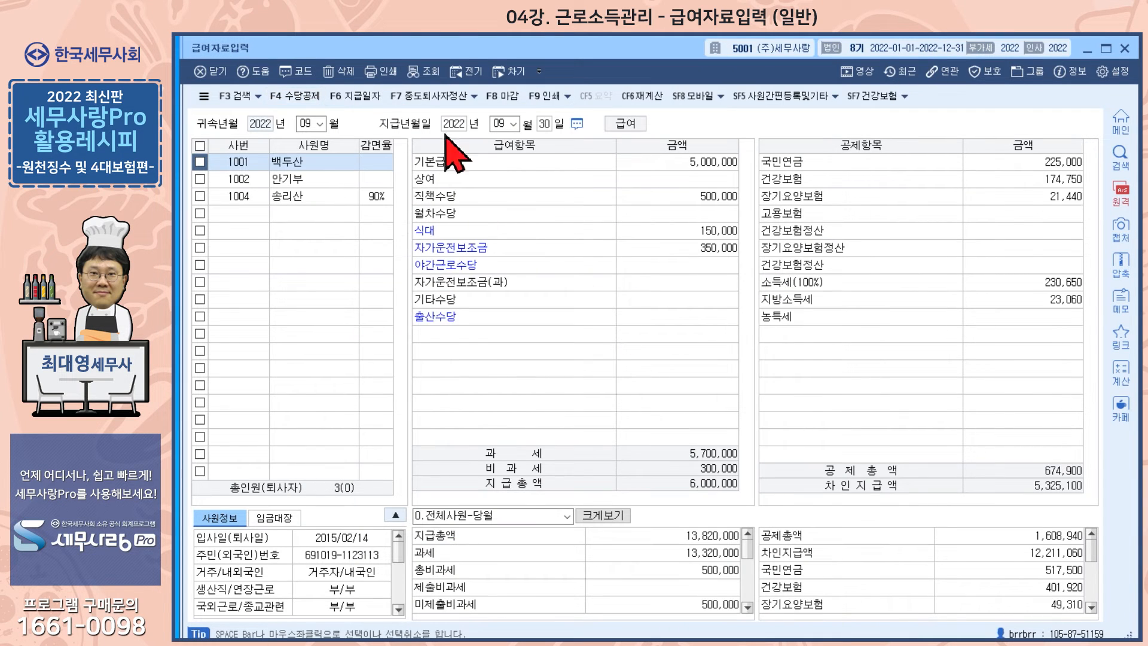
Step: Turn off 비과세항목 입력화면 색깔표시 in 수당공제등록 and check the 자가운전보조금(과) row in the payroll's 급여항목
click(311, 97)
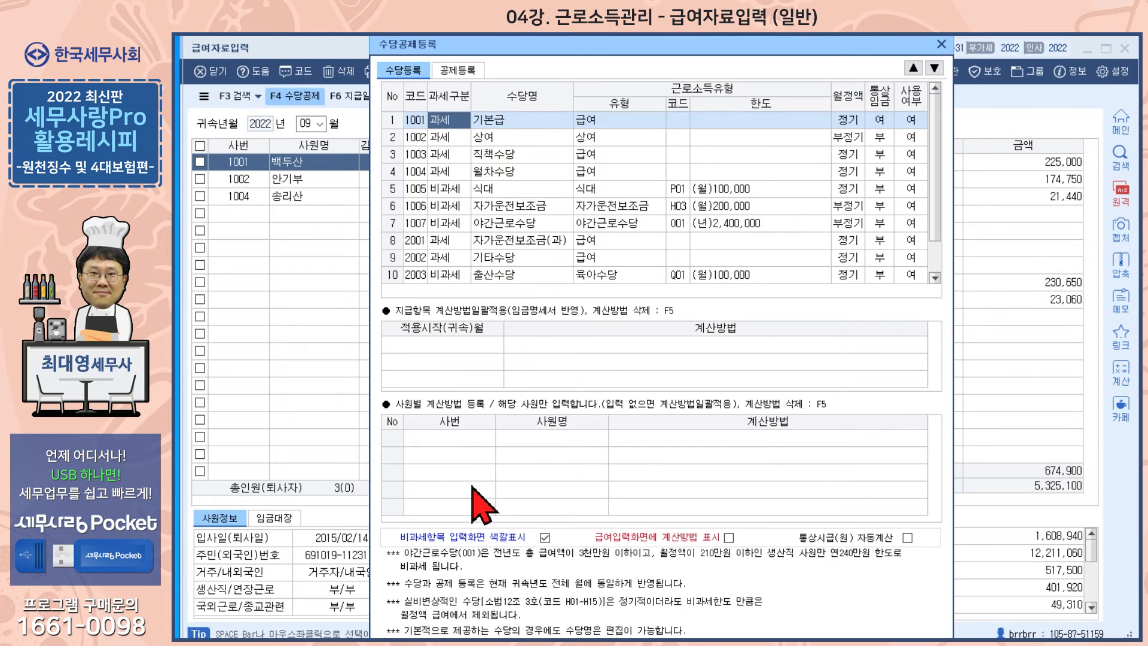
click(942, 45)
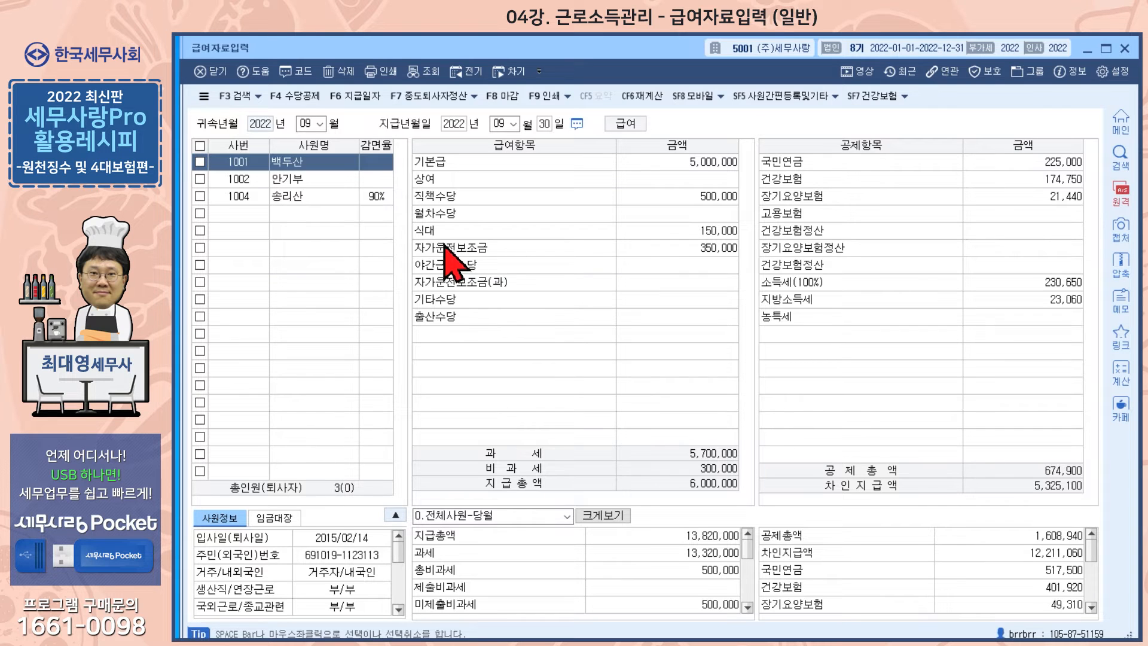
click(451, 283)
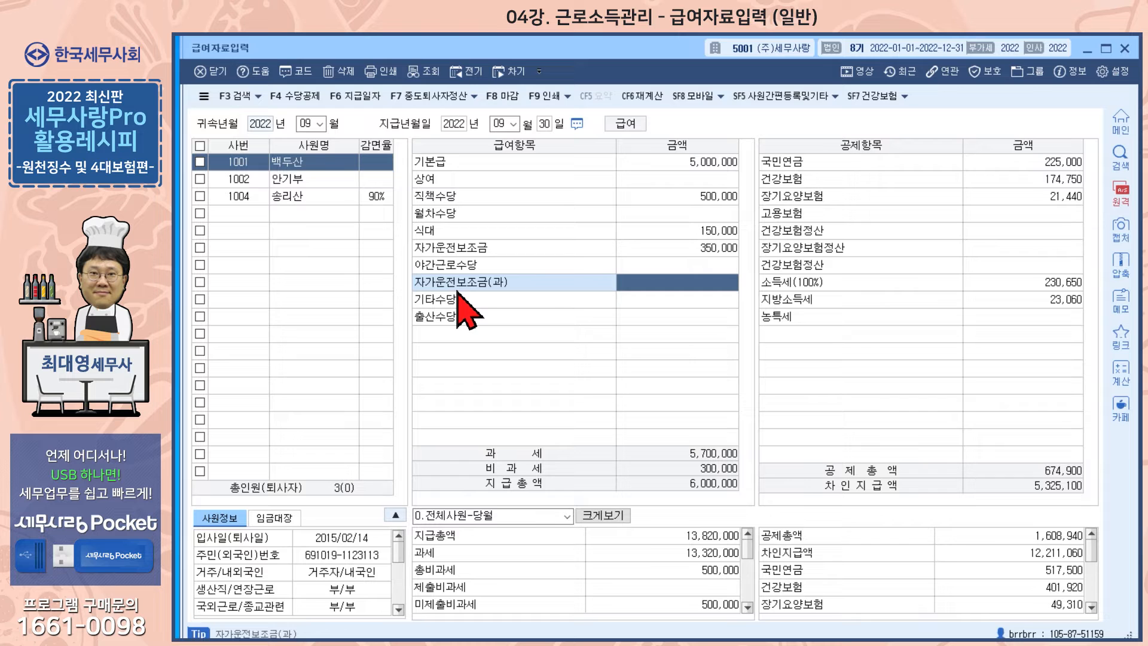
Step: Turn 비과세항목 입력화면 색깔표시 back on in 수당공제등록 and return to the payroll
click(297, 96)
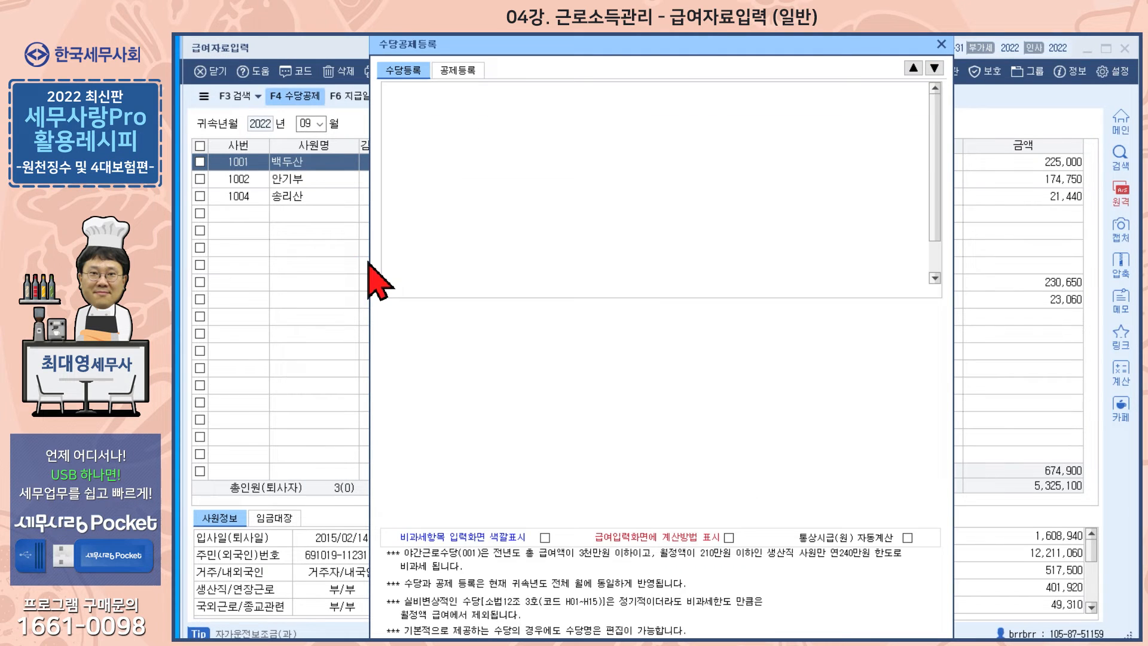
click(543, 537)
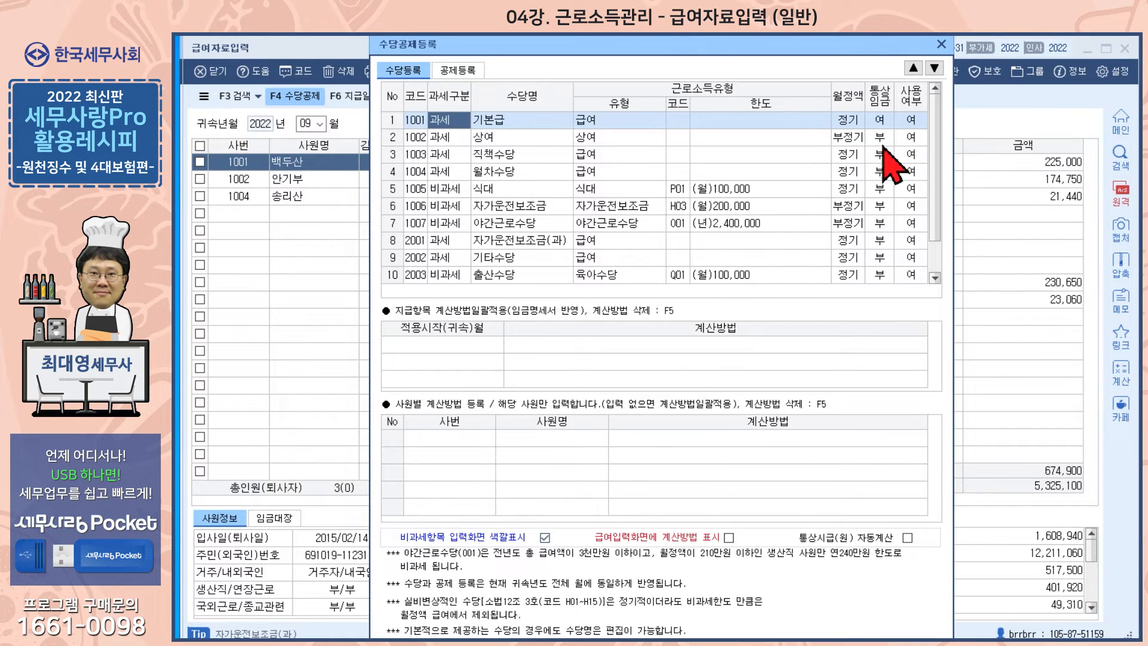
click(942, 45)
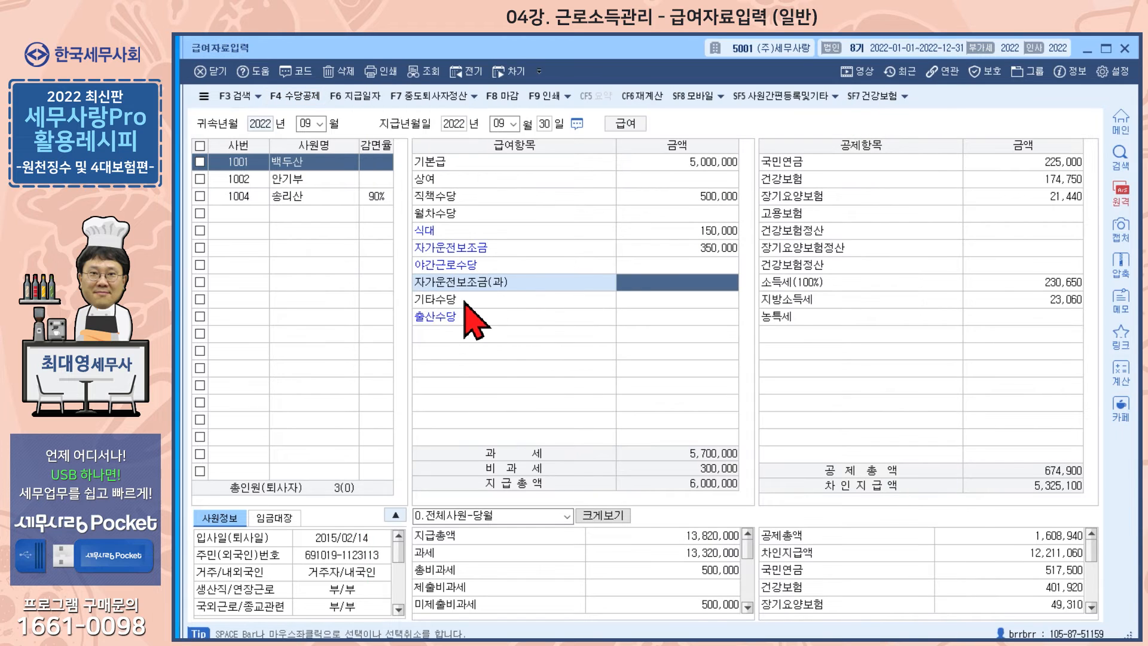
Step: Compare the coloured non-taxable items with the taxable ones in 급여항목, from 직책수당 to 기타수당
click(447, 299)
click(541, 201)
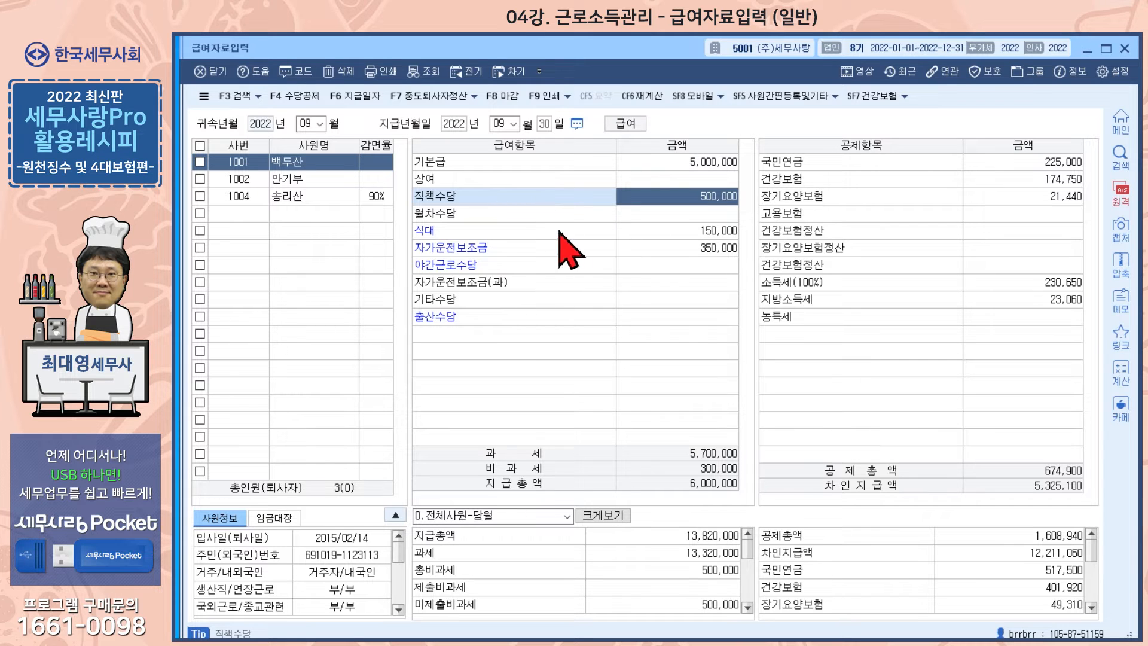
click(454, 231)
click(449, 248)
click(452, 266)
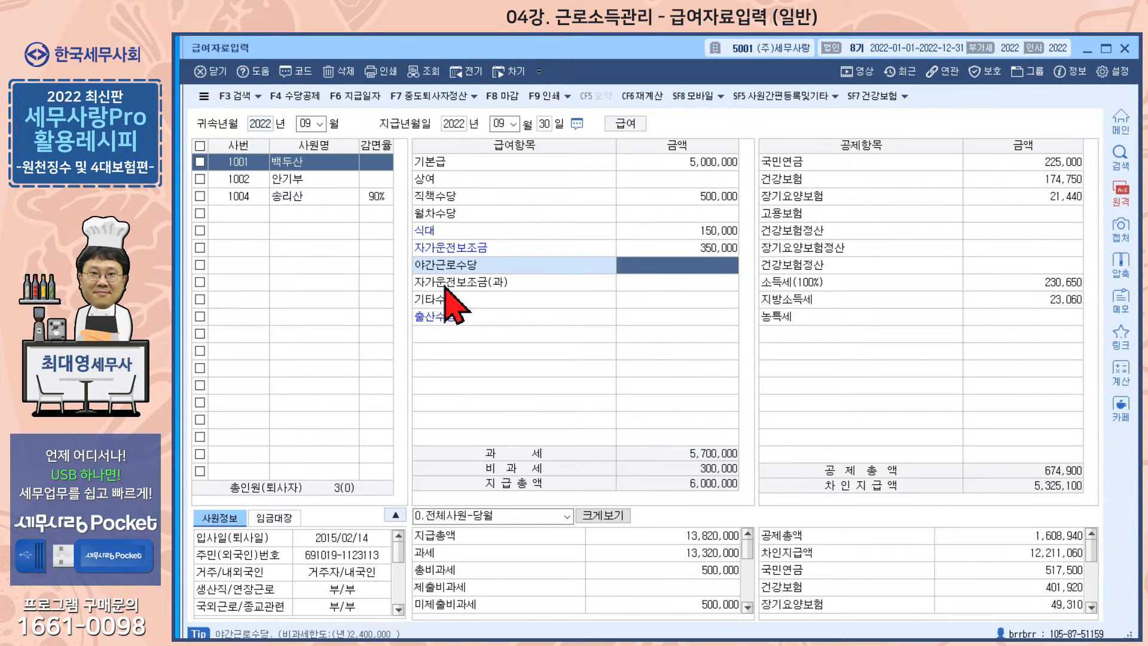
click(456, 285)
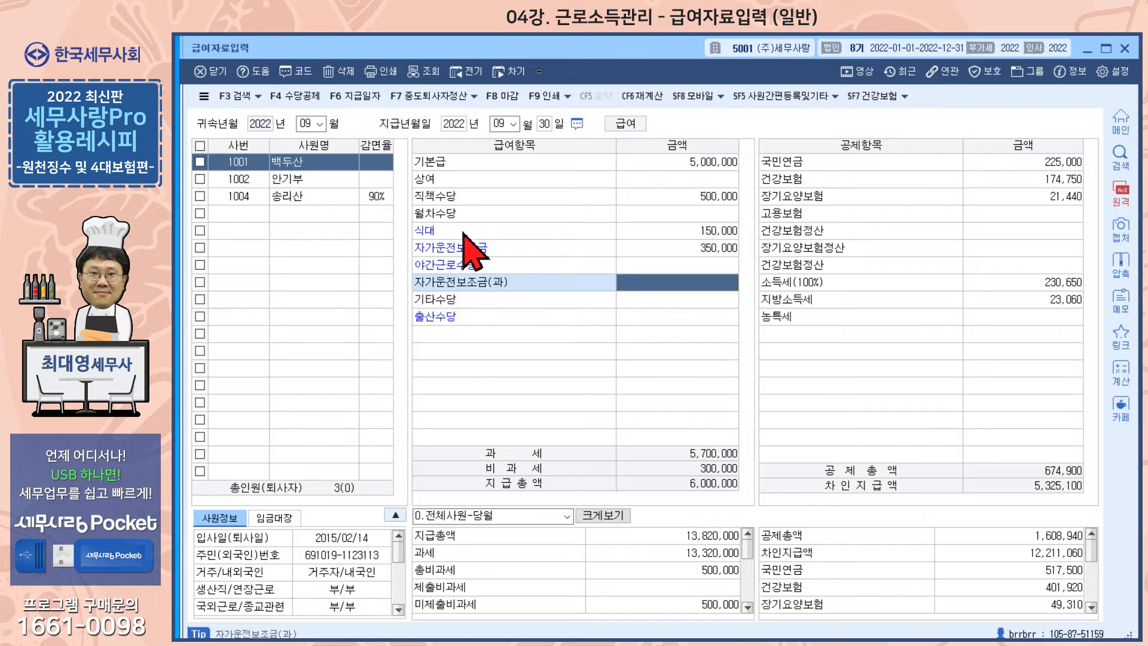
click(465, 196)
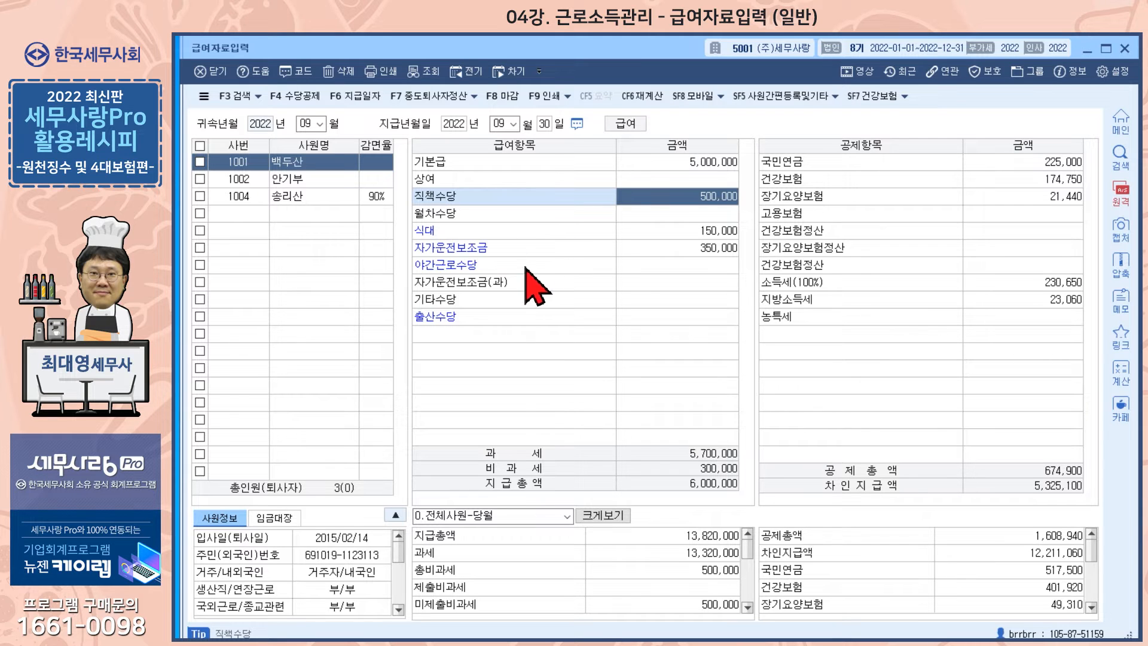
Step: Turn on 급여입력화면에 계산방법 표시 in 수당공제등록 and reload the September 2022 payroll
click(302, 96)
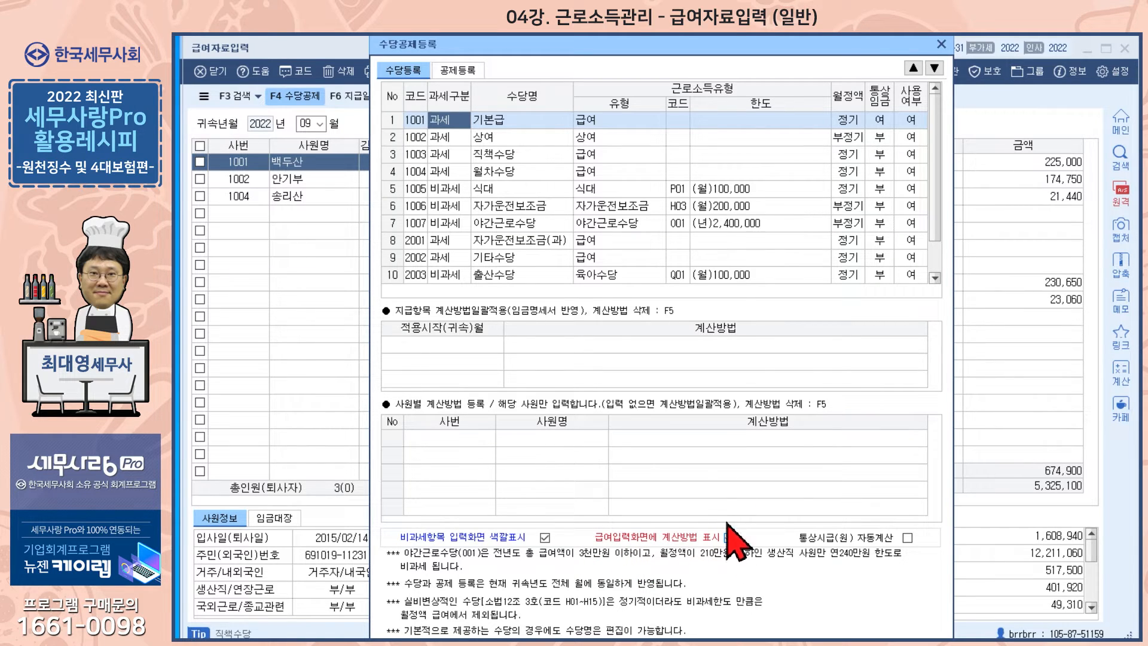
click(942, 44)
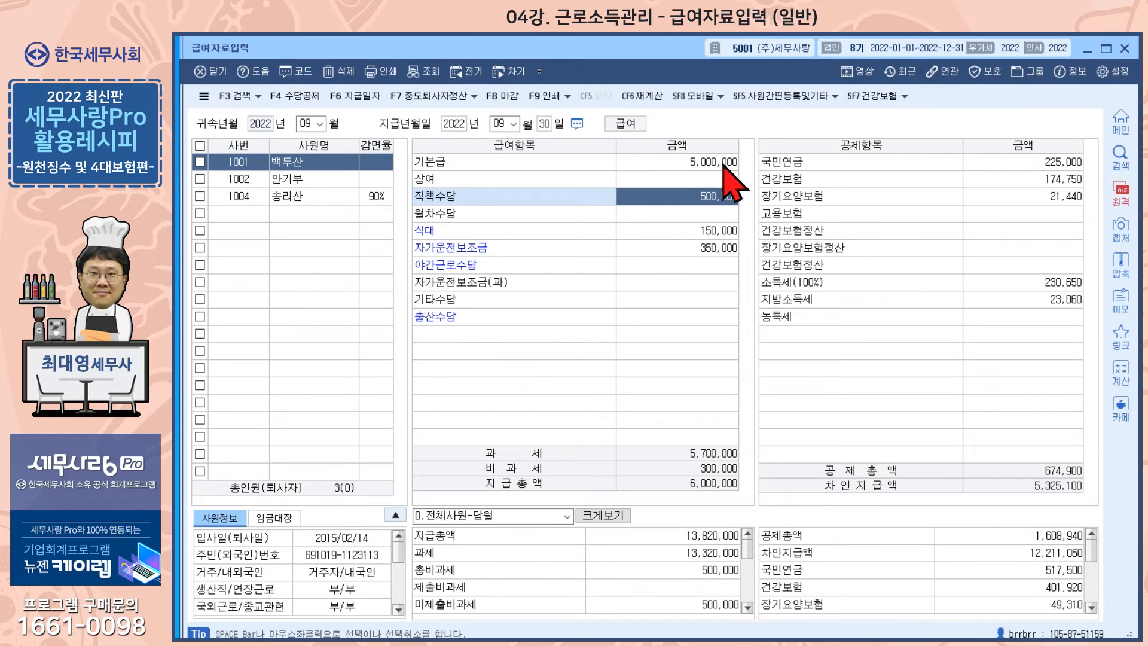
click(498, 124)
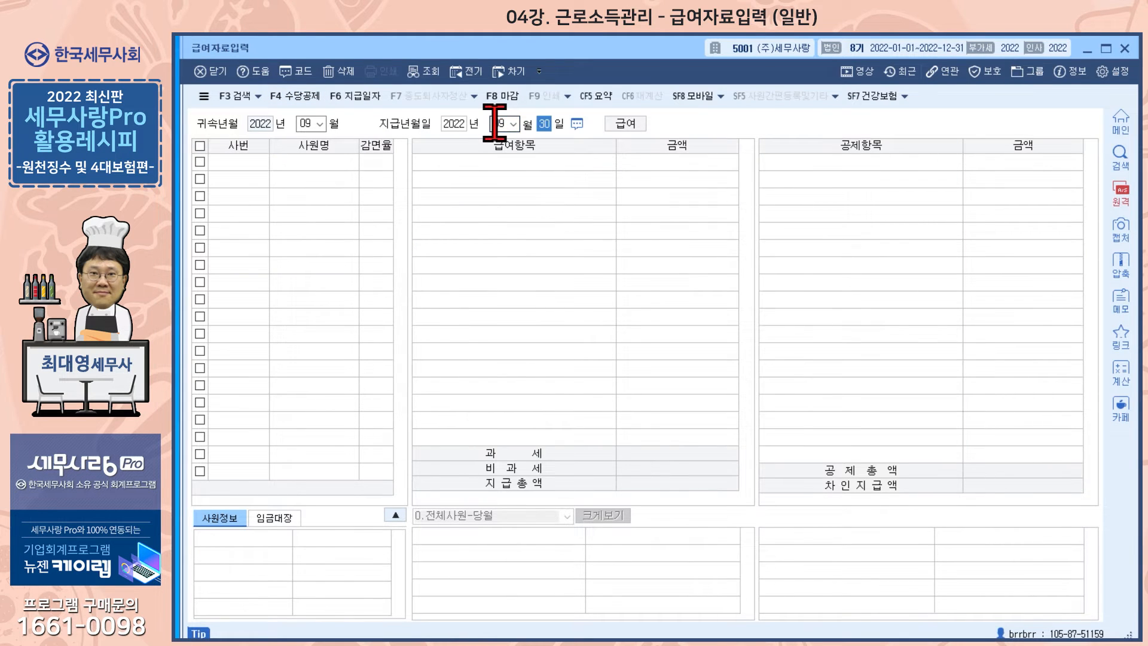
key(Return)
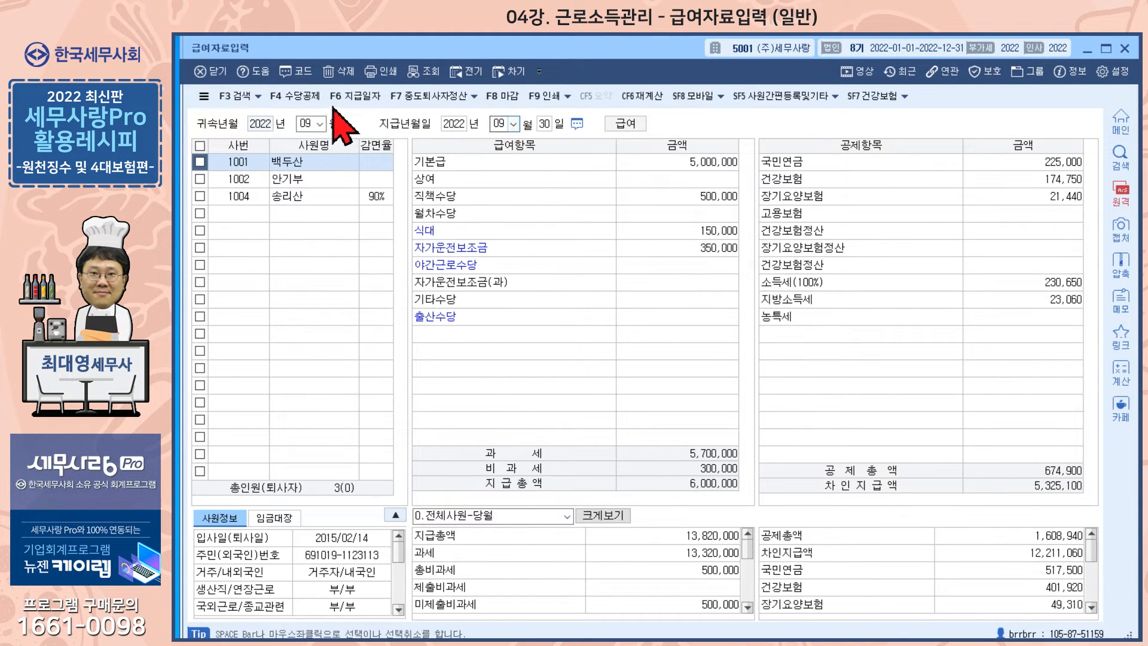
Step: Turn 급여입력화면에 계산방법 표시 off again in 수당공제등록 and return to the payroll
click(317, 96)
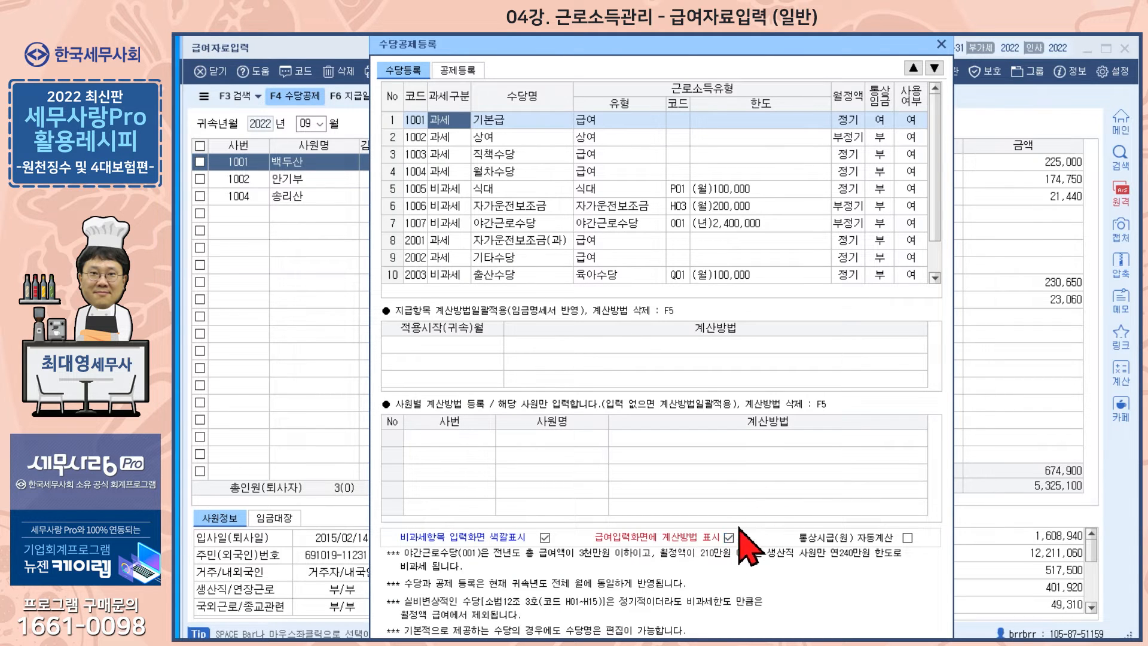
click(942, 44)
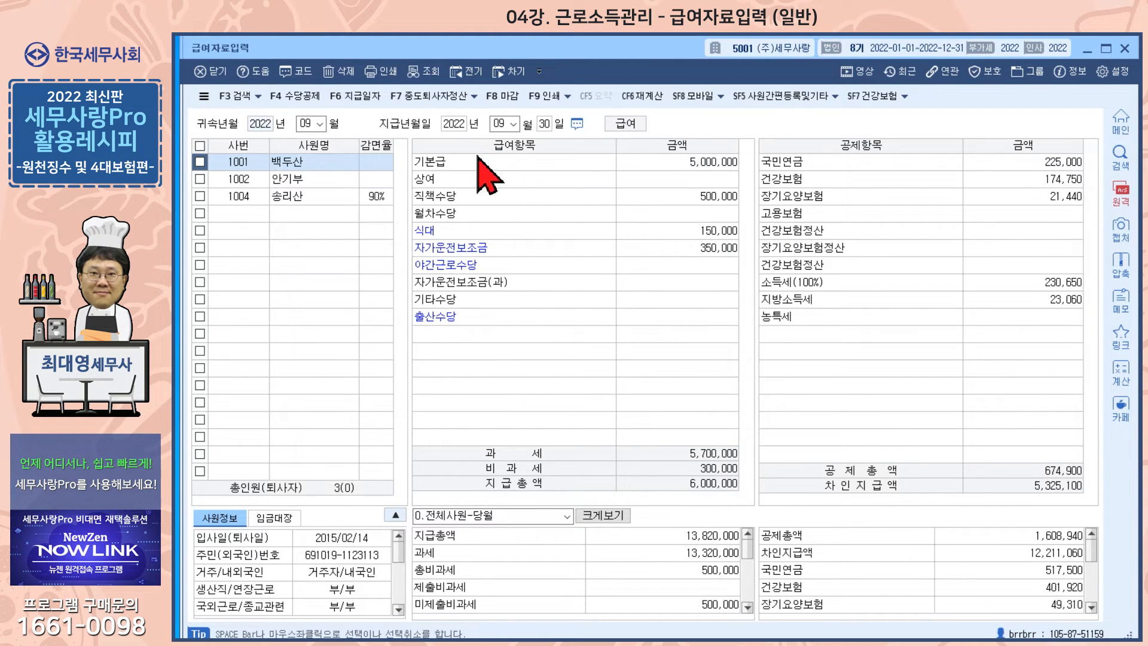
click(295, 95)
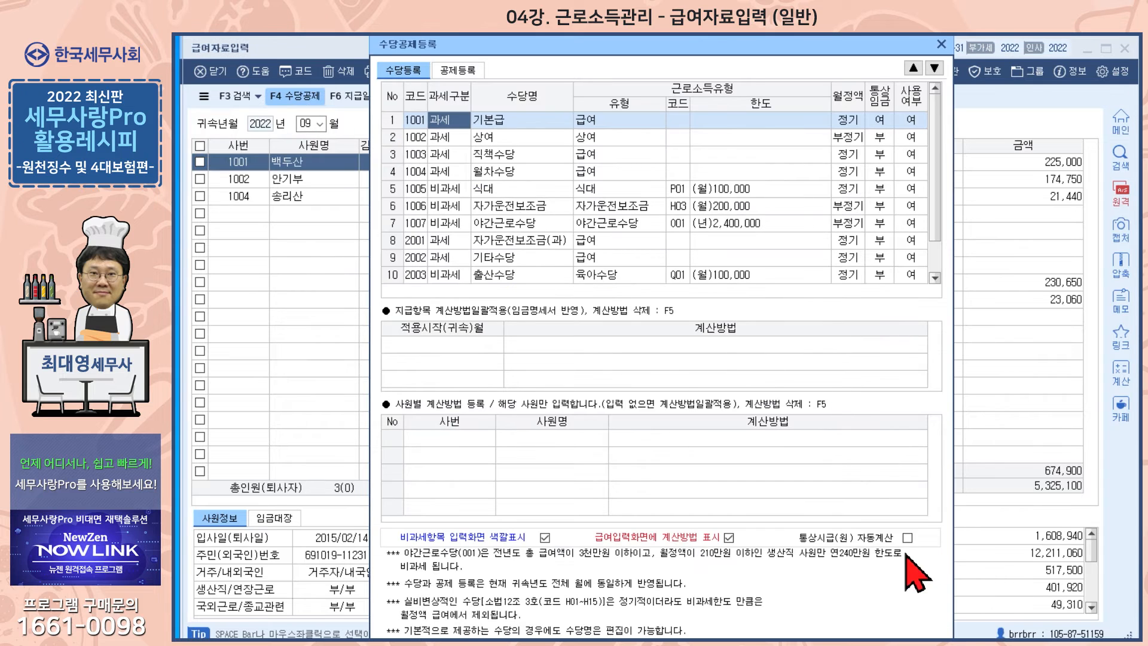
click(729, 537)
click(942, 45)
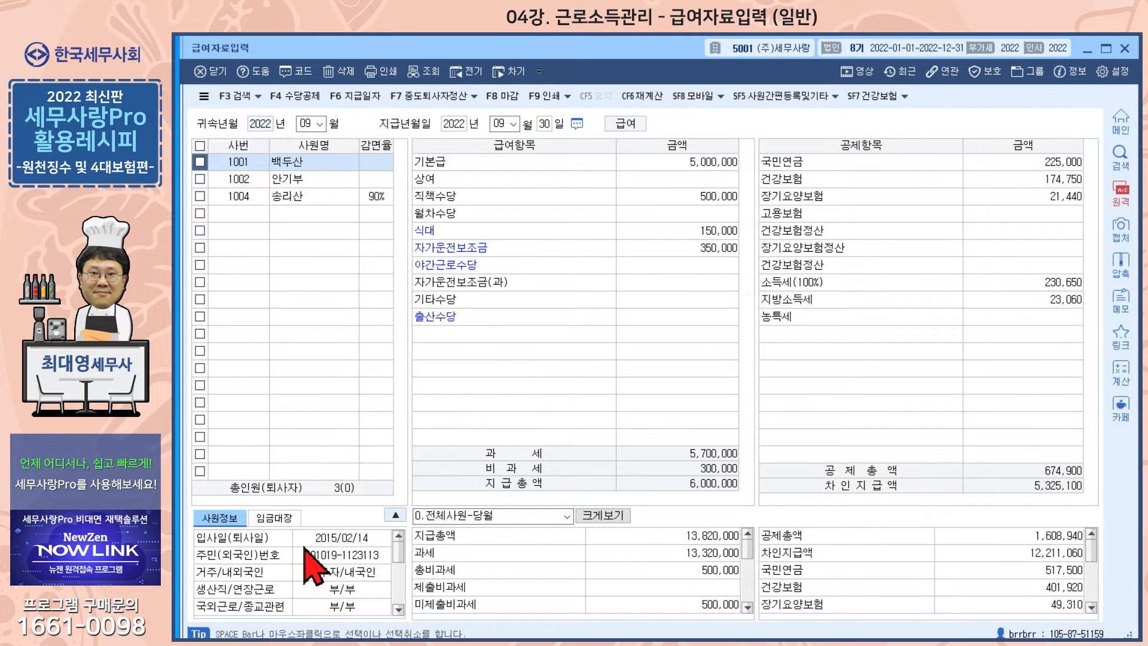
Step: Enlarge the first employee's 임금대장 section and examine the 근로 일수, 정상 working hours and 통상시급(원)
click(394, 516)
click(275, 402)
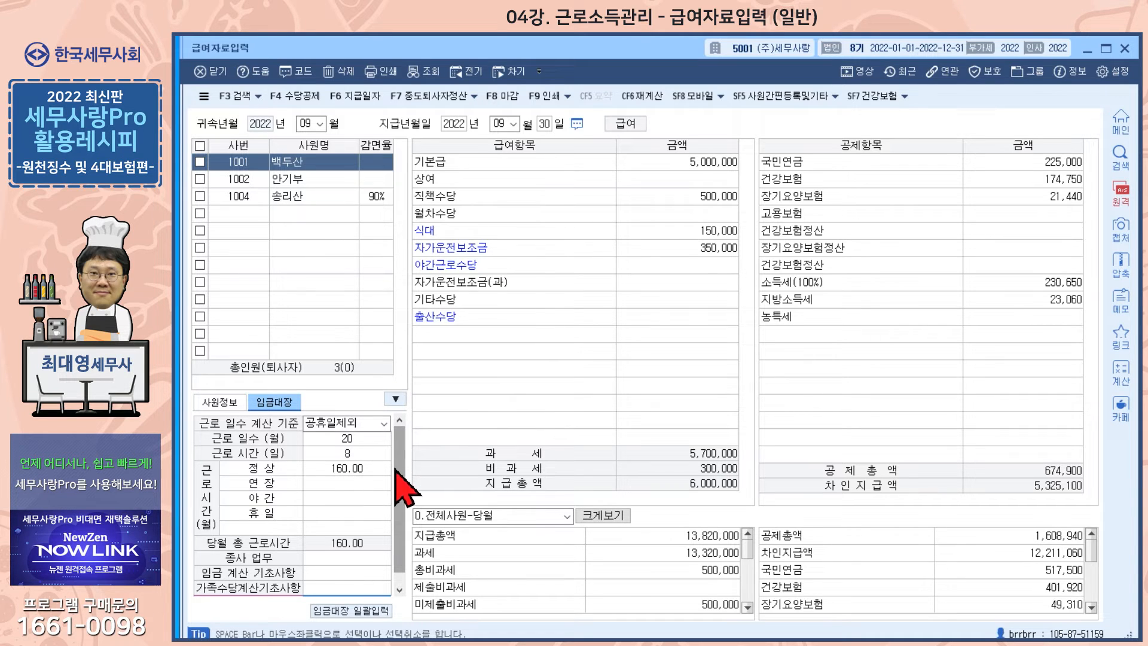
click(348, 439)
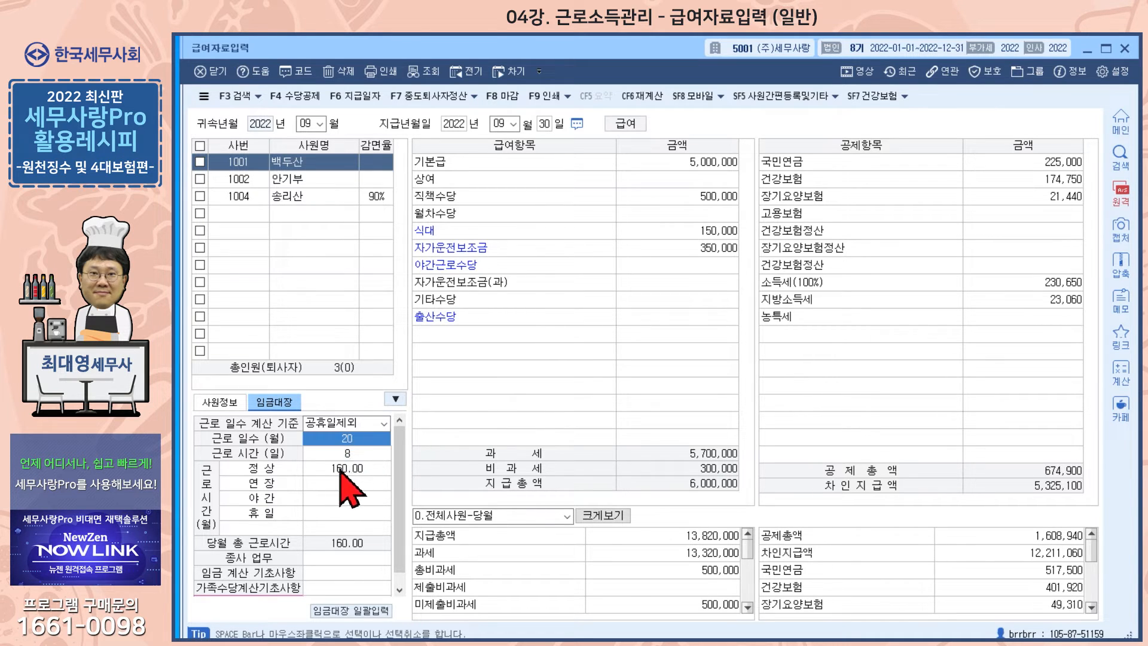
click(342, 470)
scroll(399, 508, down, 1)
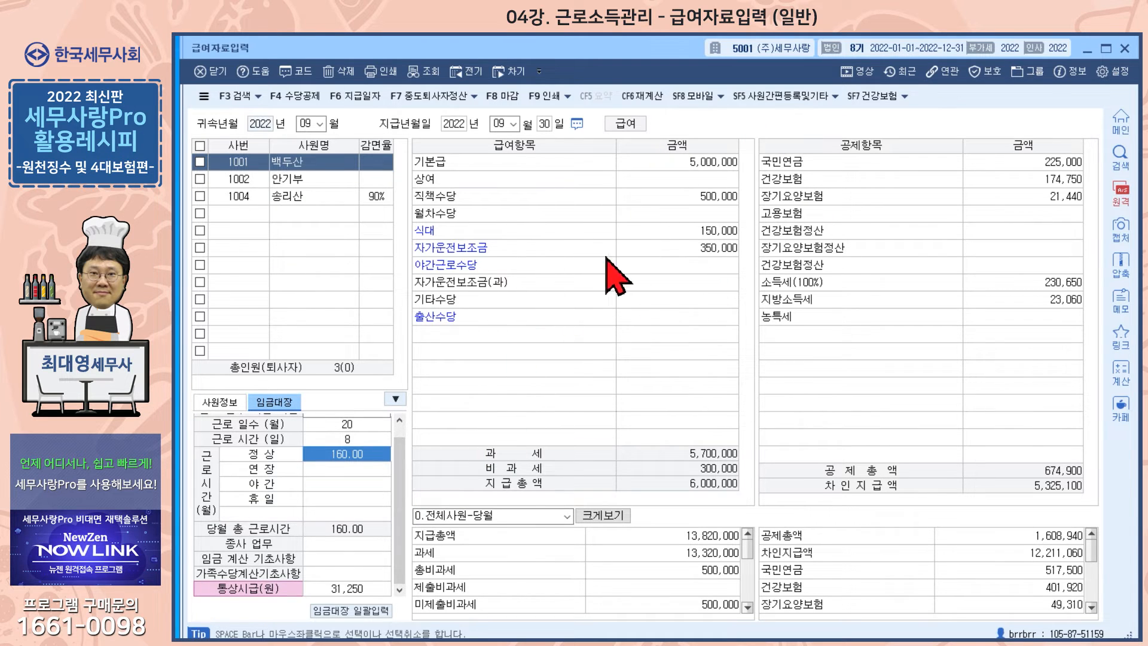
Step: Check the 통상임금 settings of the allowances in 수당등록, and review the 연장 hours in 임금대장 before collapsing the section
click(319, 96)
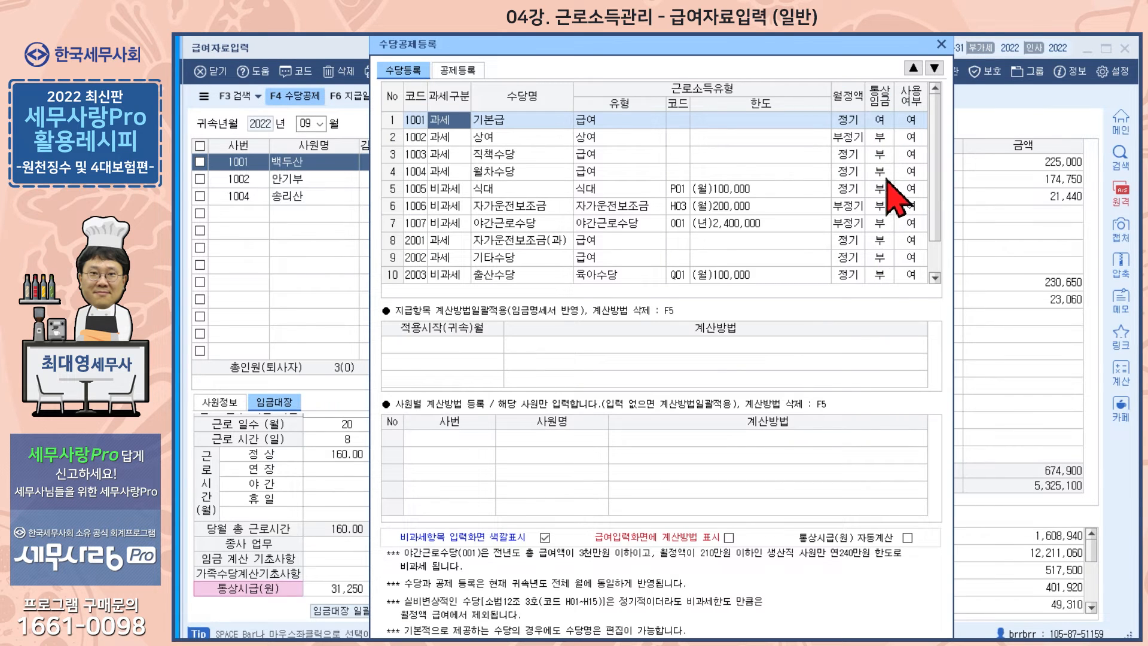
mouse_move(944, 212)
mouse_down()
mouse_move(944, 274)
mouse_move(943, 231)
mouse_up()
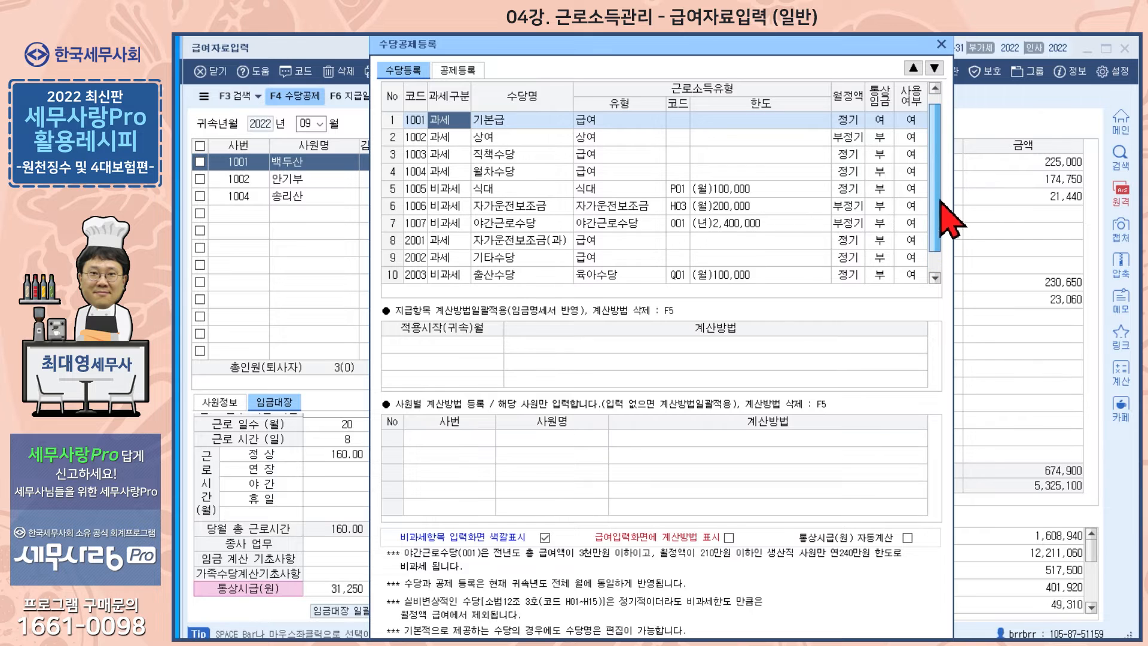
click(941, 46)
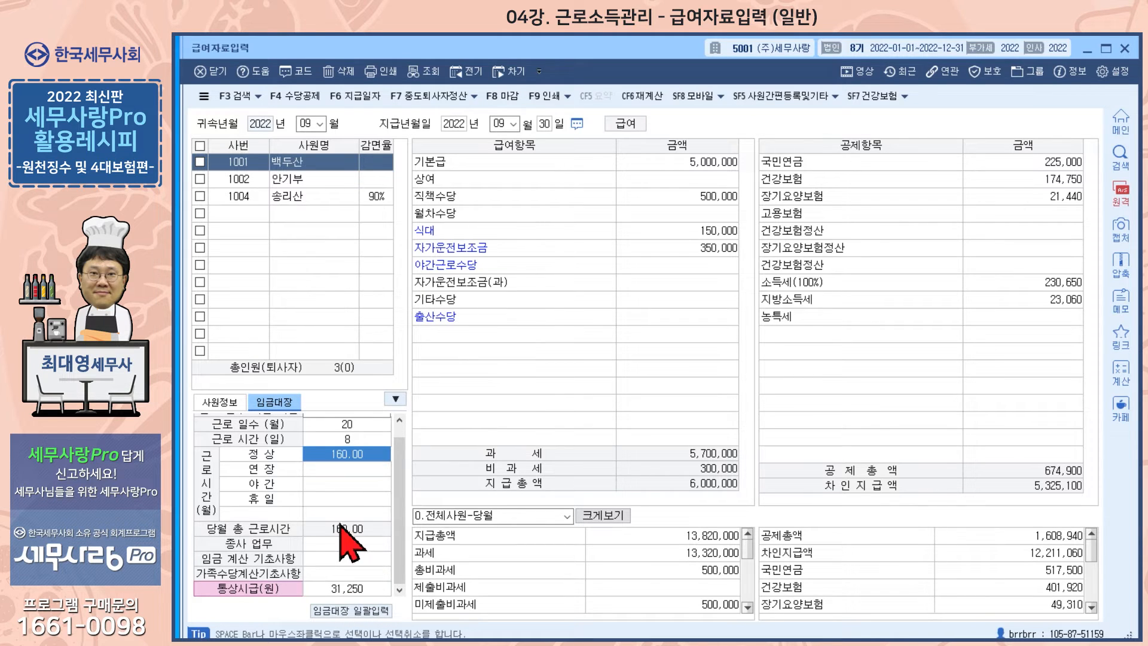
click(315, 469)
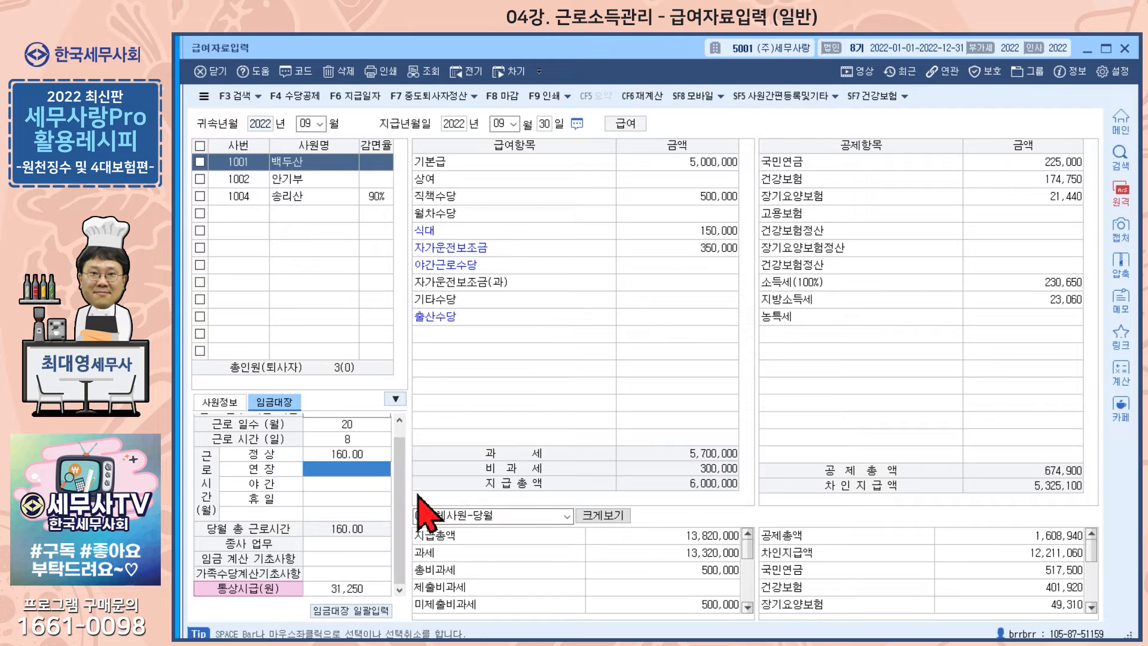
click(396, 400)
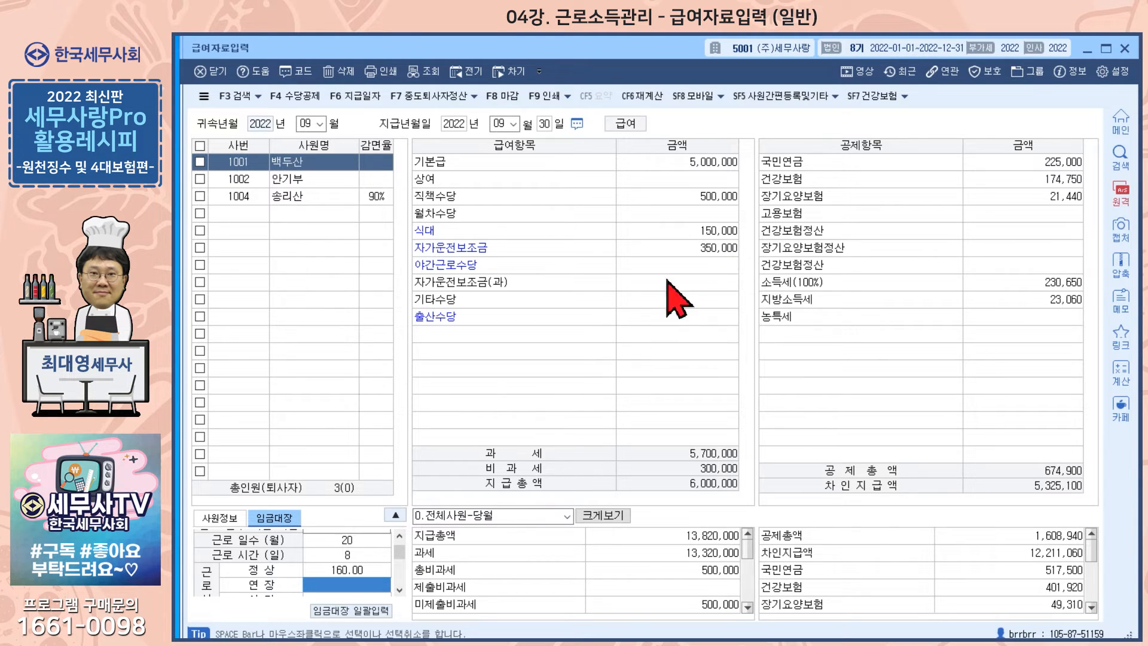
Step: Review the allowance list in 수당등록 and the deduction list in 공제등록, and return to the payroll
click(294, 96)
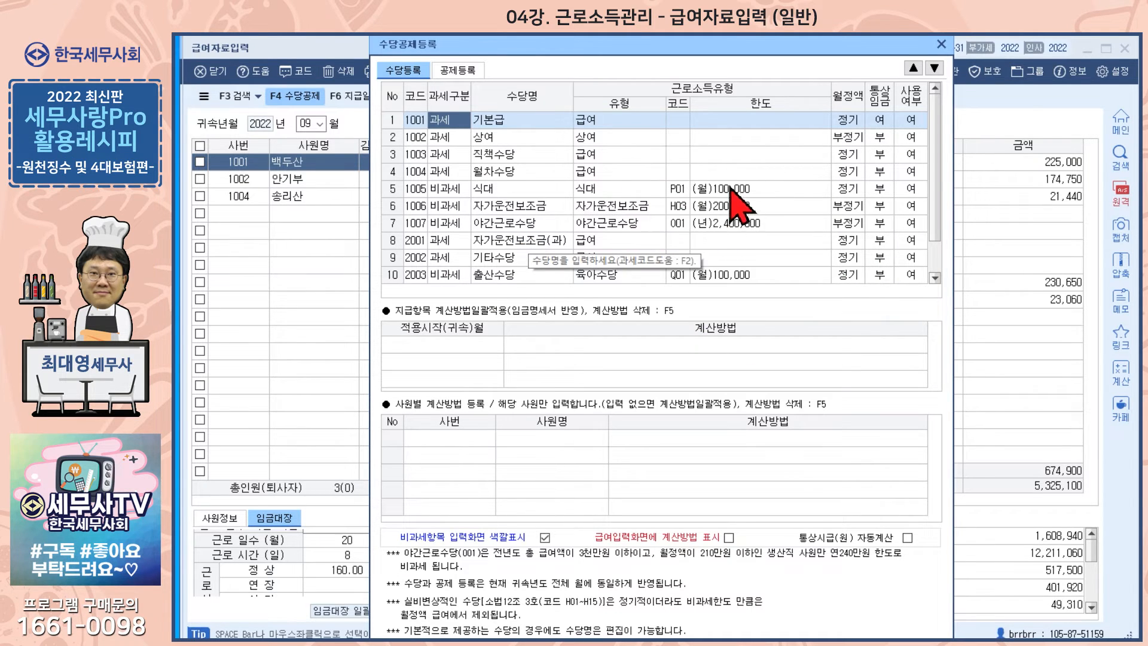
click(474, 72)
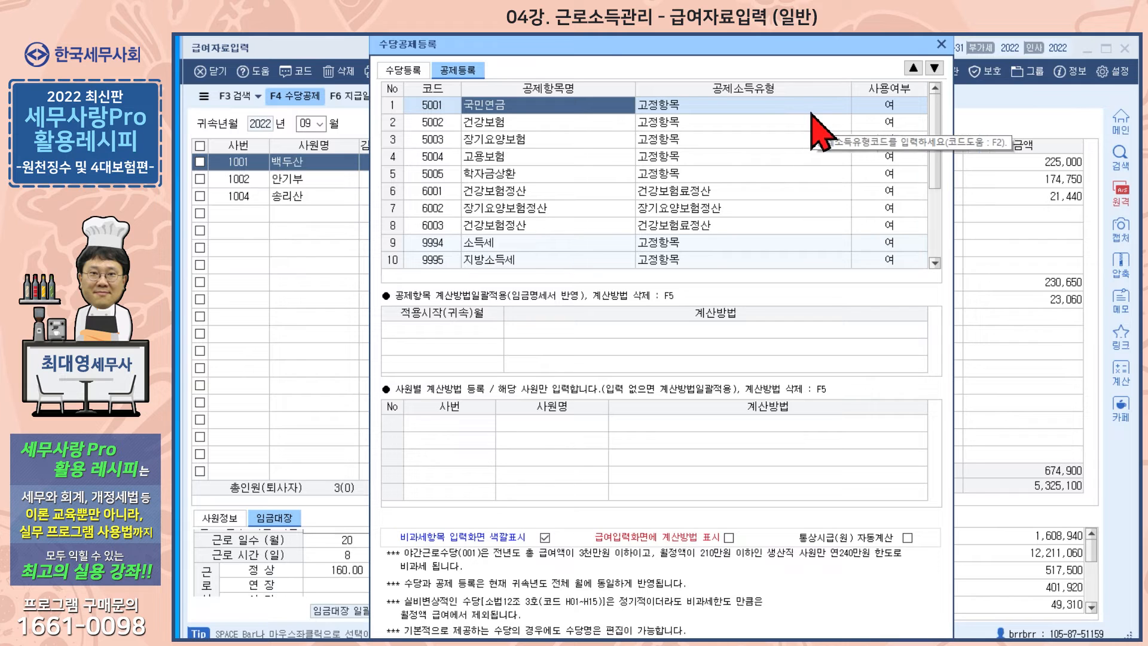
click(942, 44)
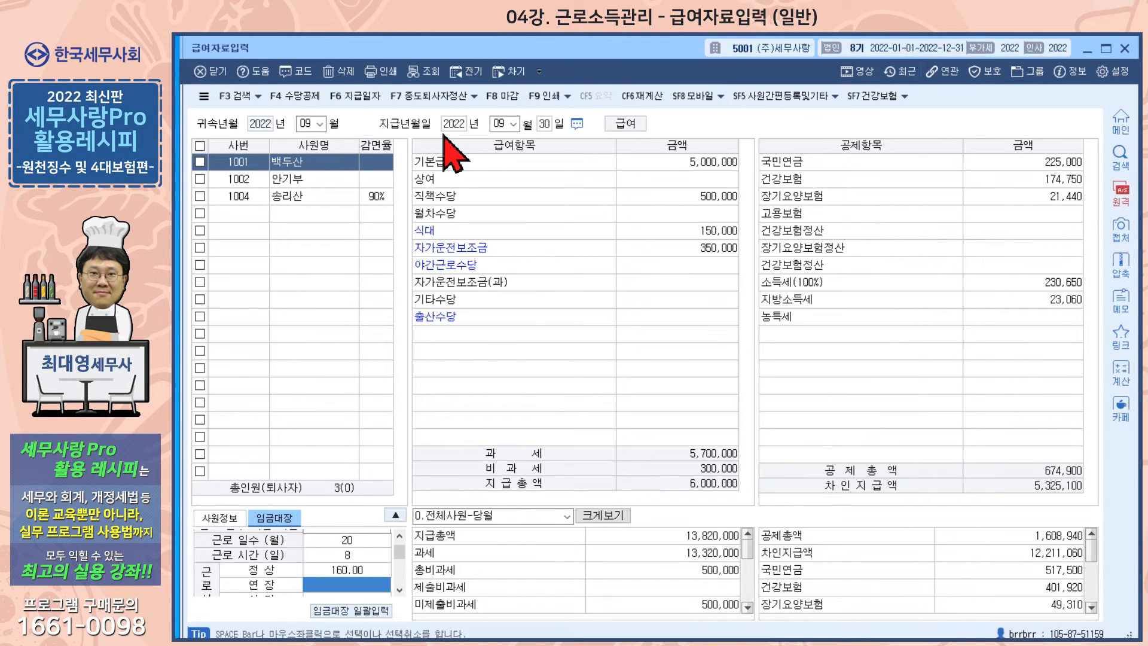
Step: Examine the payment dates and 마감여부 of the individual 2022 months in the 지급일자 management window
click(359, 98)
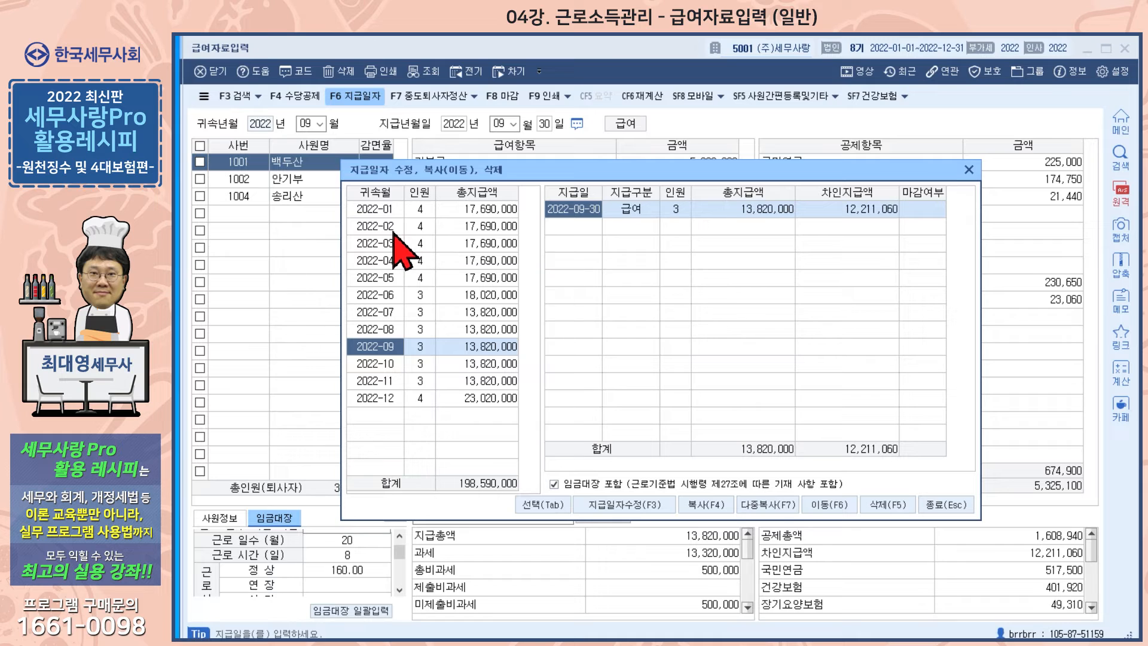
click(379, 210)
click(372, 226)
click(374, 243)
click(373, 261)
click(374, 278)
click(374, 296)
click(374, 313)
click(373, 347)
click(376, 364)
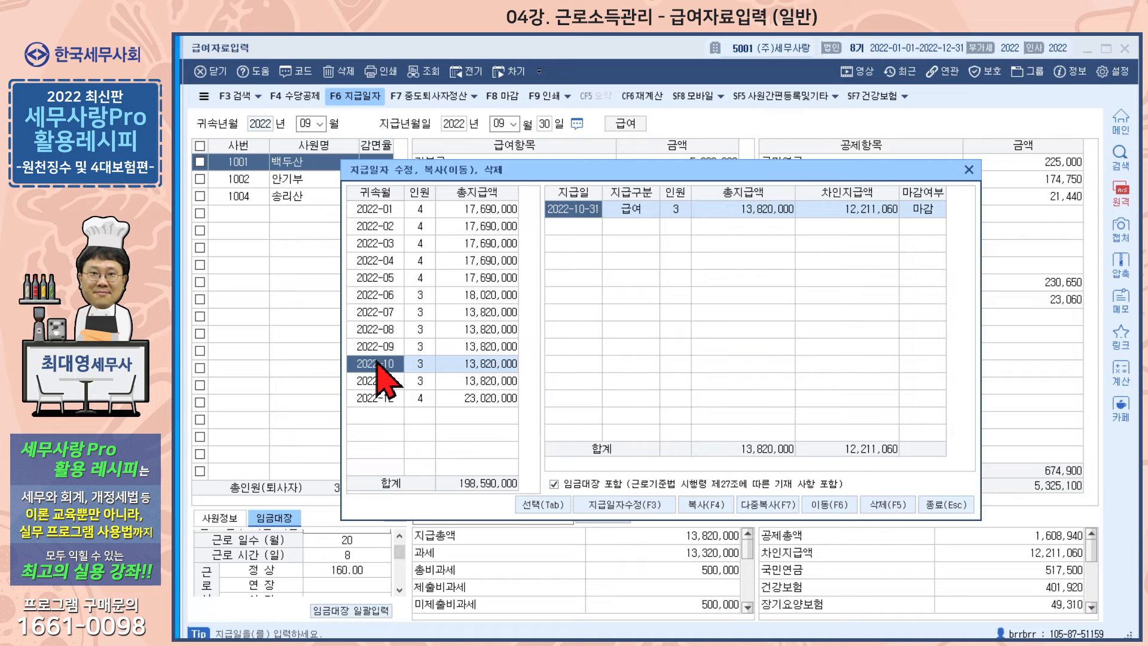
click(384, 244)
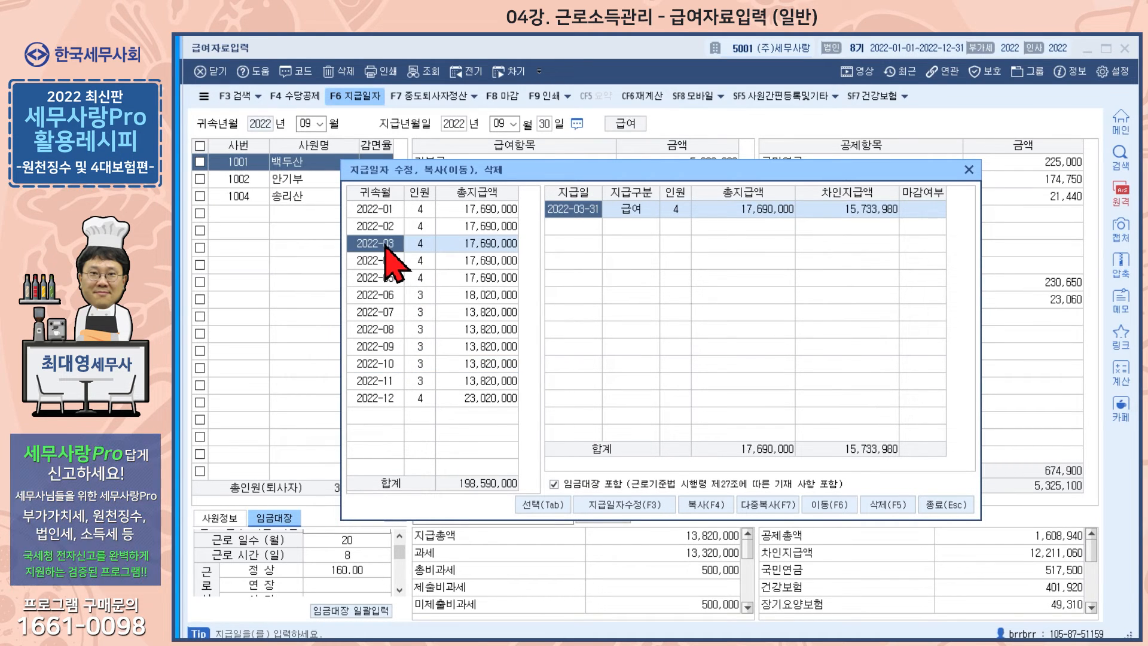
Step: Review the 급여복사 settings for the 2022-03 payroll and close them without copying
click(387, 262)
click(385, 244)
click(717, 506)
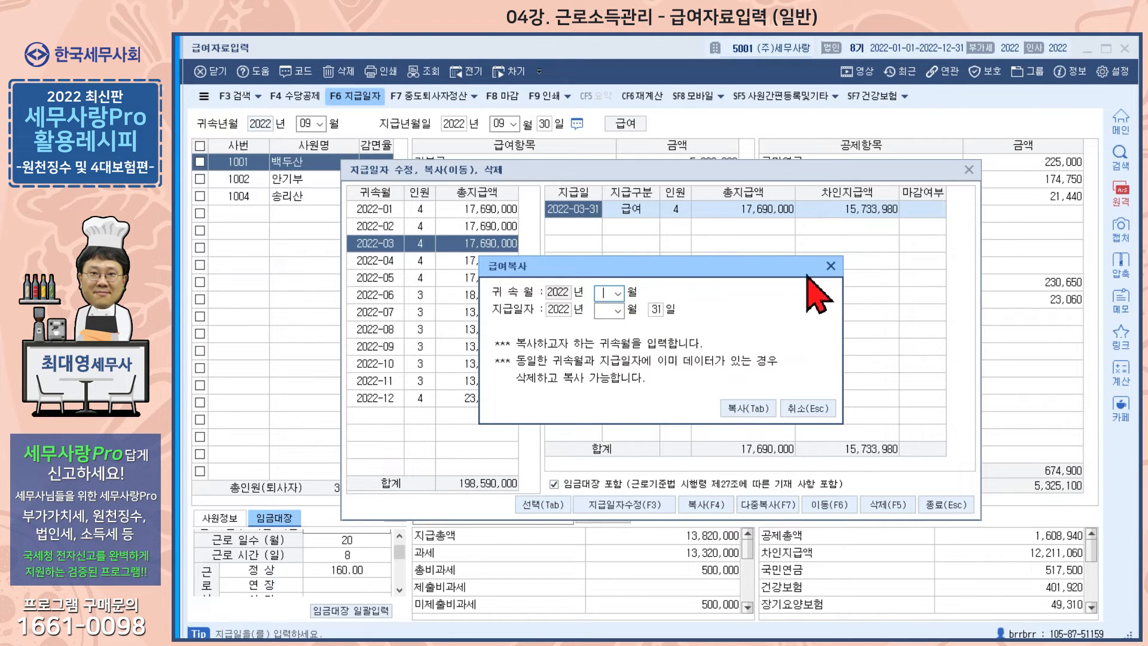
click(831, 265)
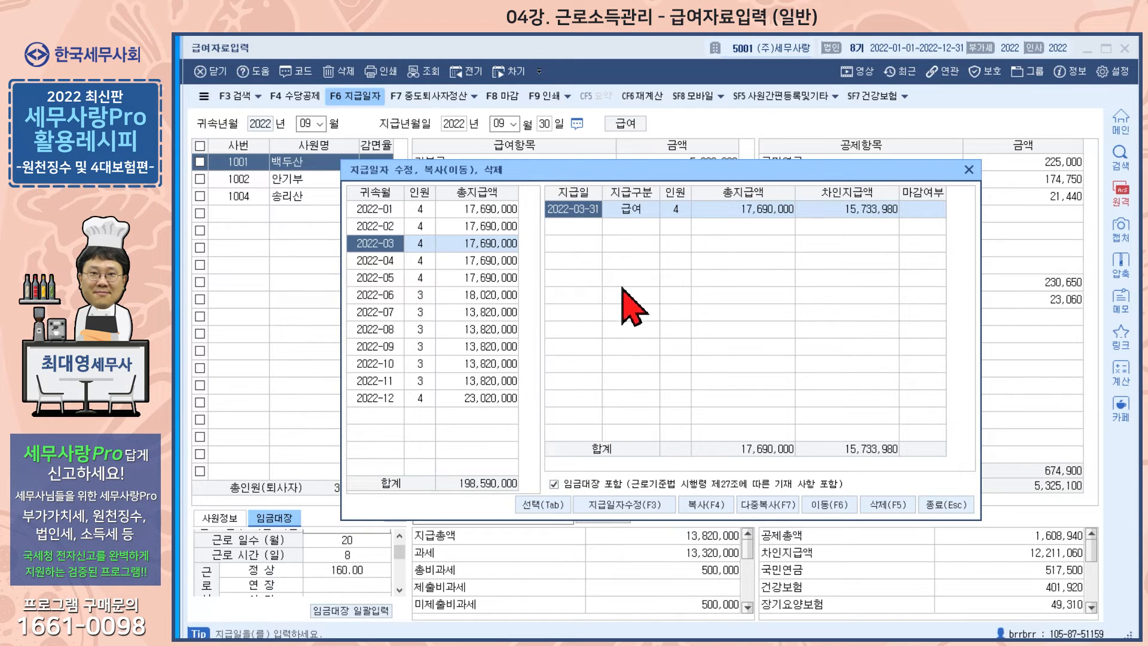
Step: Enable 지급일자수정 for the 2022-03 payroll and leave its payment date as it is
click(632, 512)
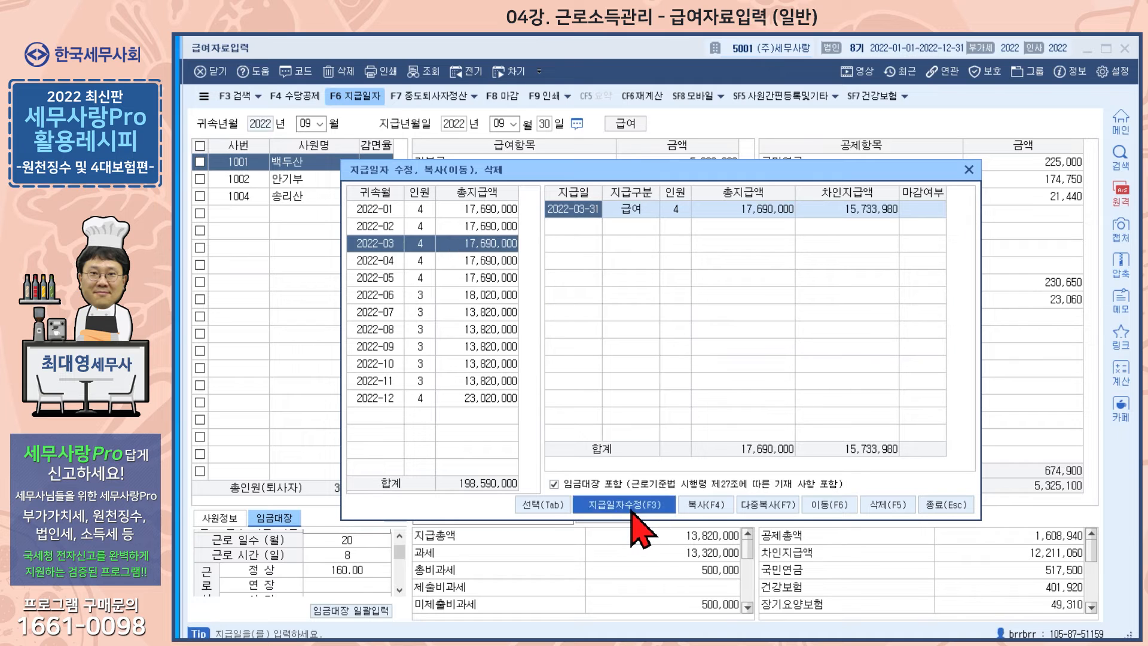
click(634, 506)
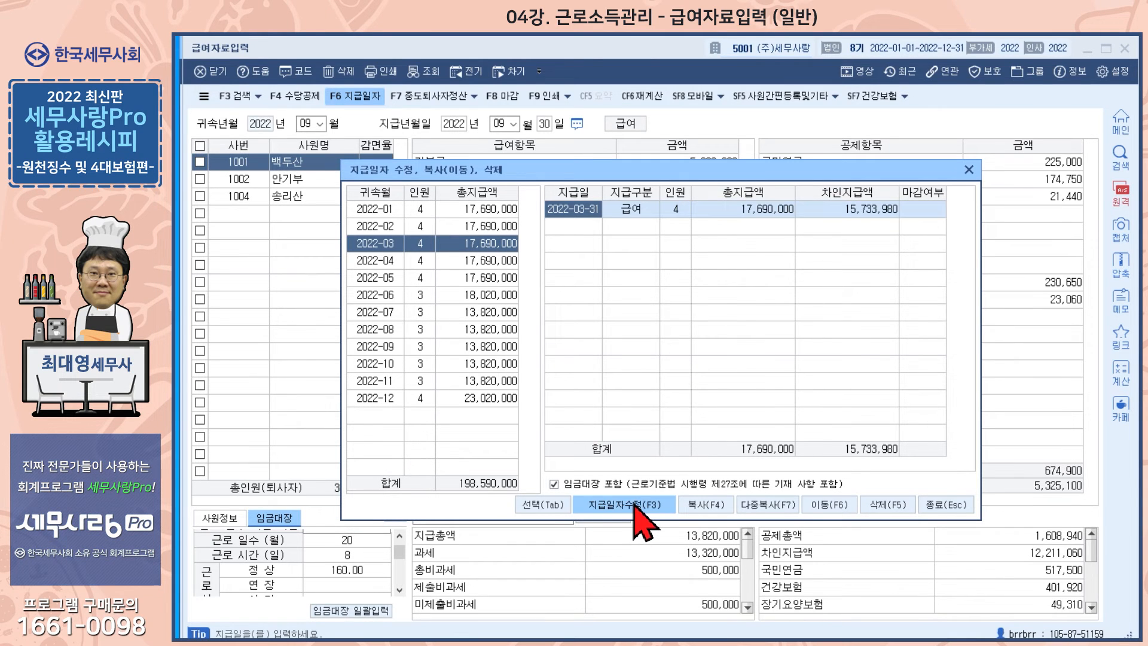
click(635, 507)
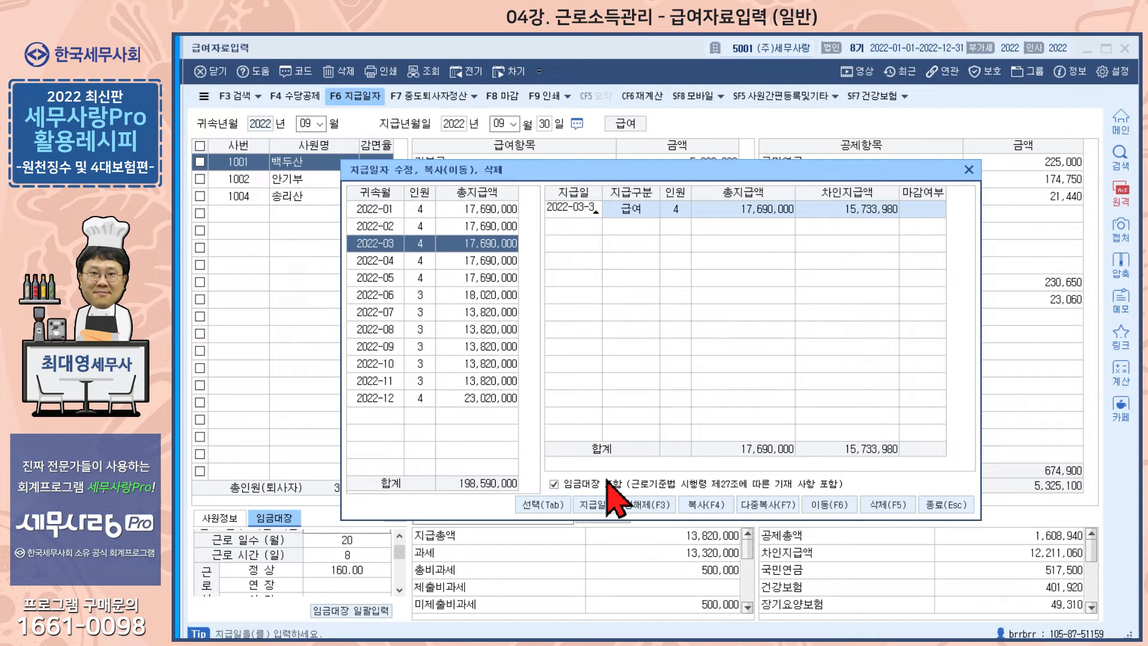
key(Return)
click(627, 374)
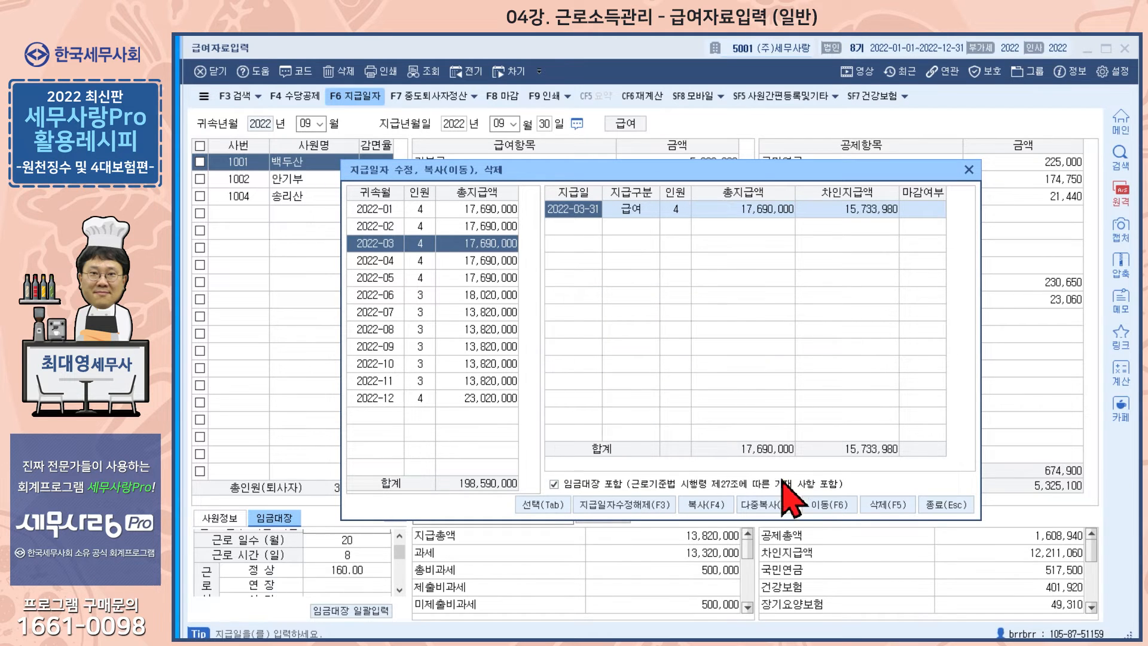
Step: Review the 급여다중복사 settings for the 2022-03 payroll, cancel them and return to the payroll
click(768, 508)
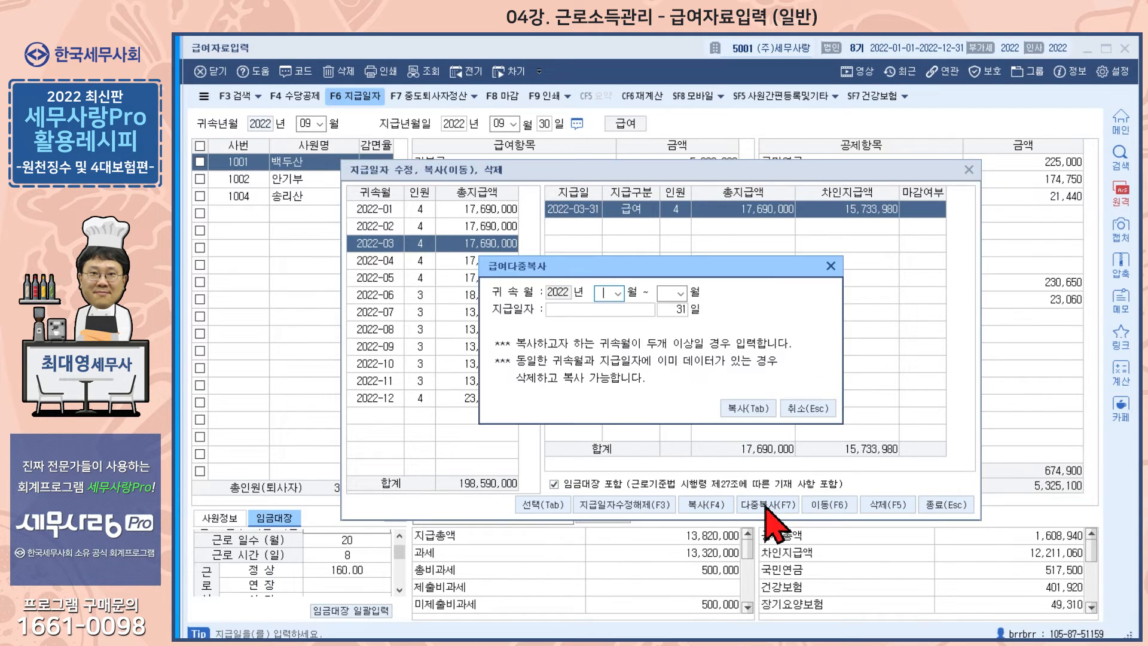
click(833, 266)
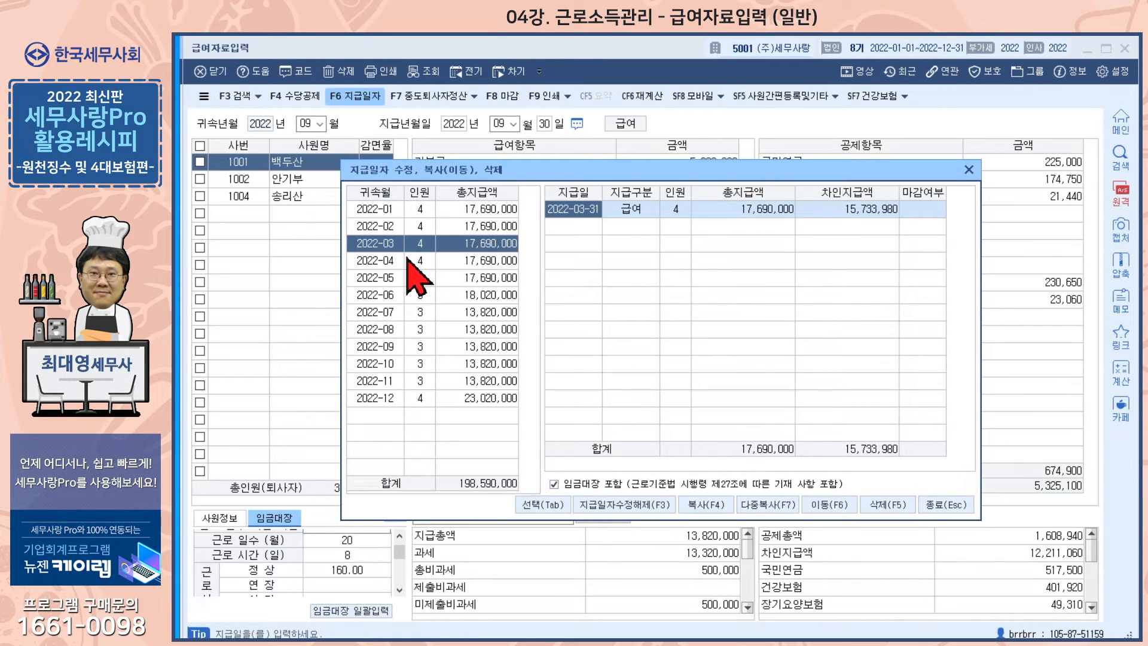
click(969, 169)
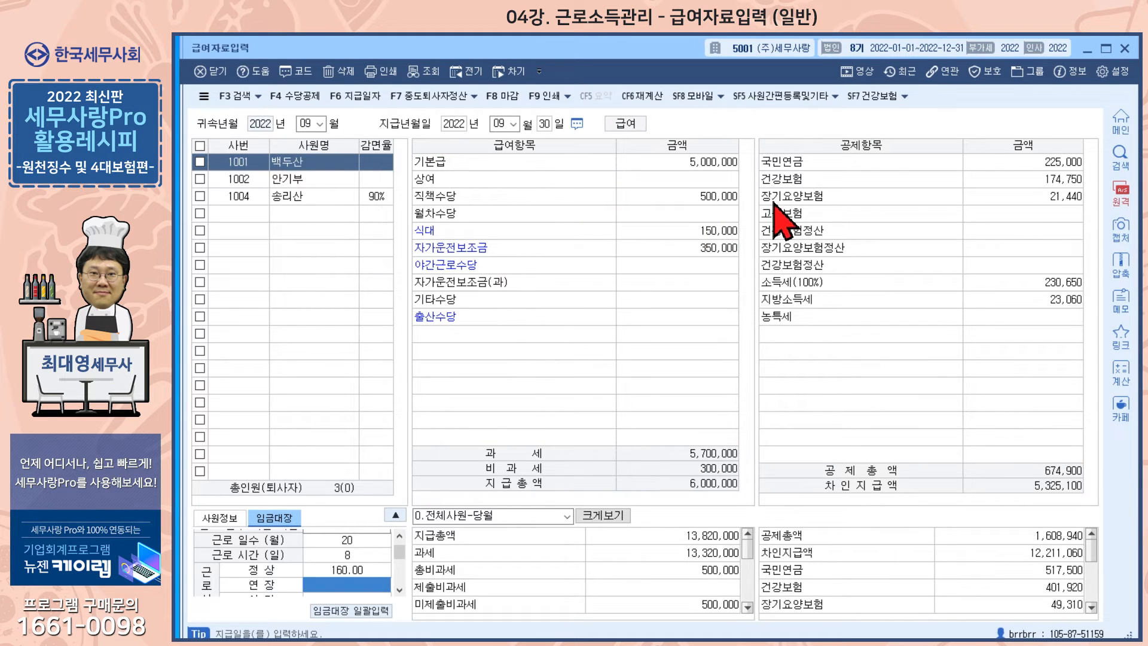
Step: Load the October 2022 payroll to check its 마감 status, and return to the September 2022 payroll
click(303, 122)
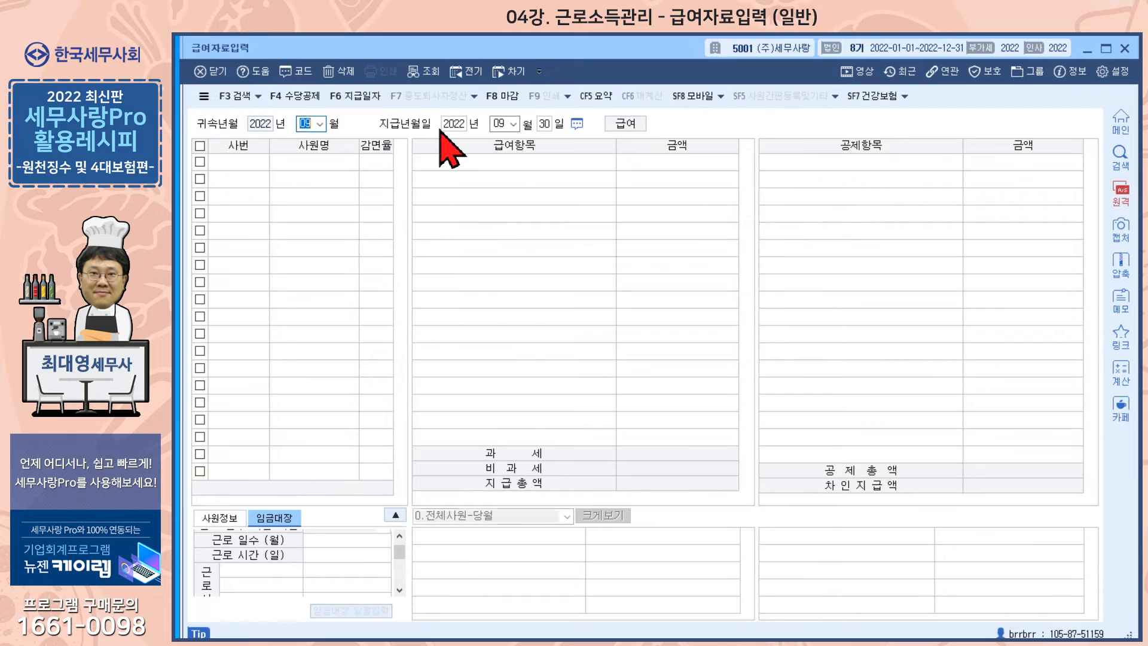
text(10)
key(Return)
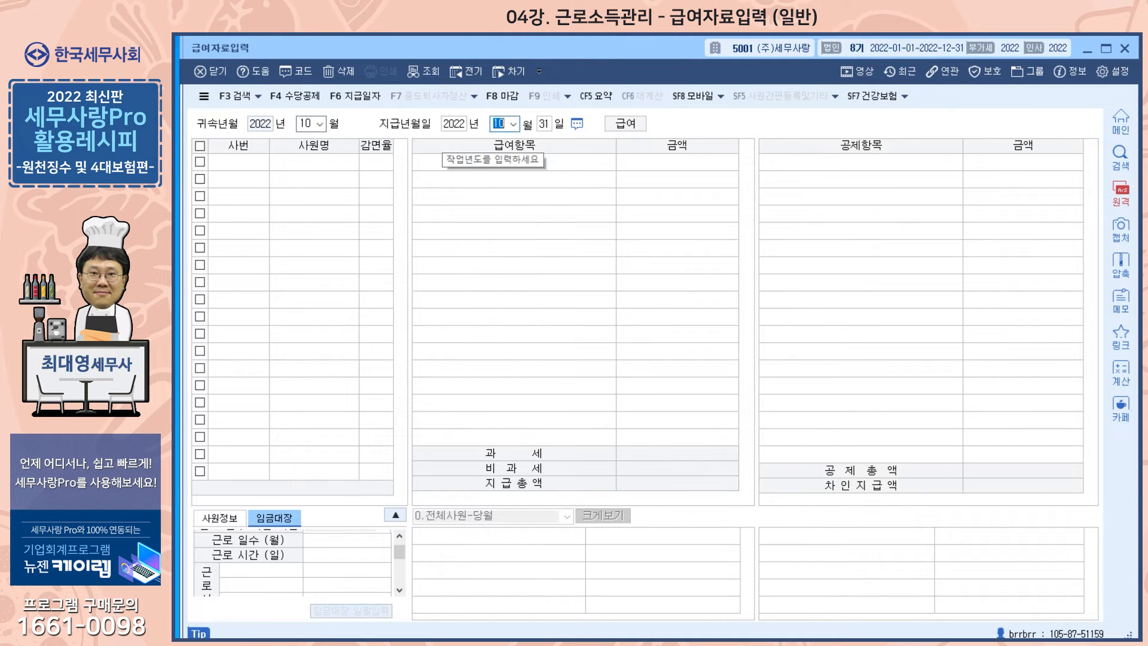
key(Return)
key(Return)
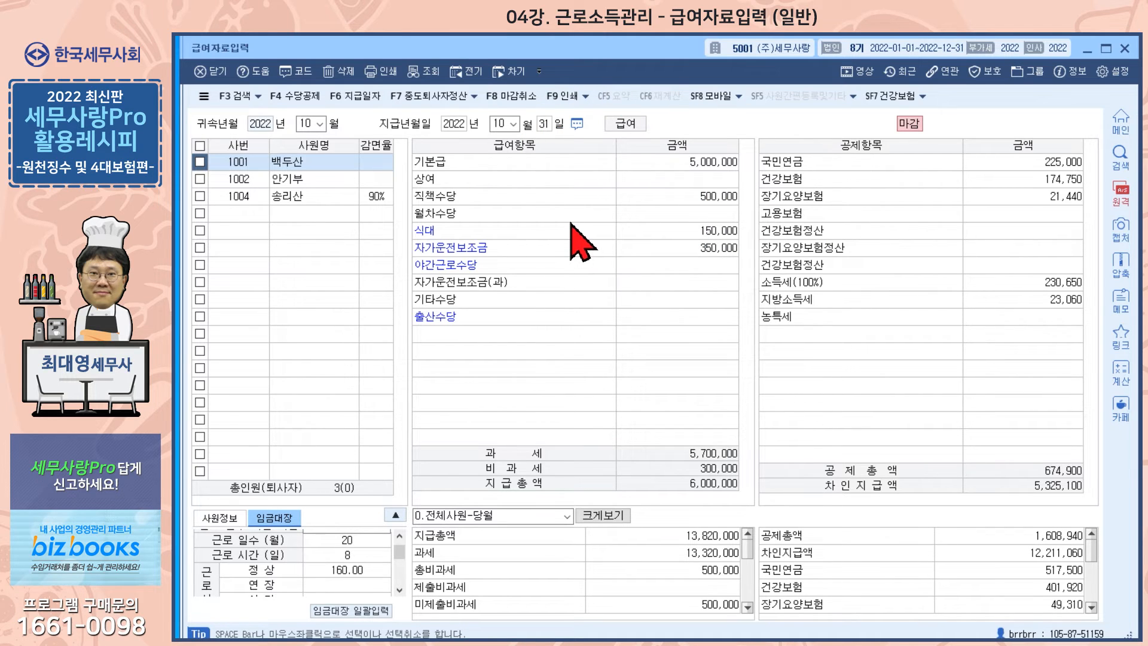
click(308, 123)
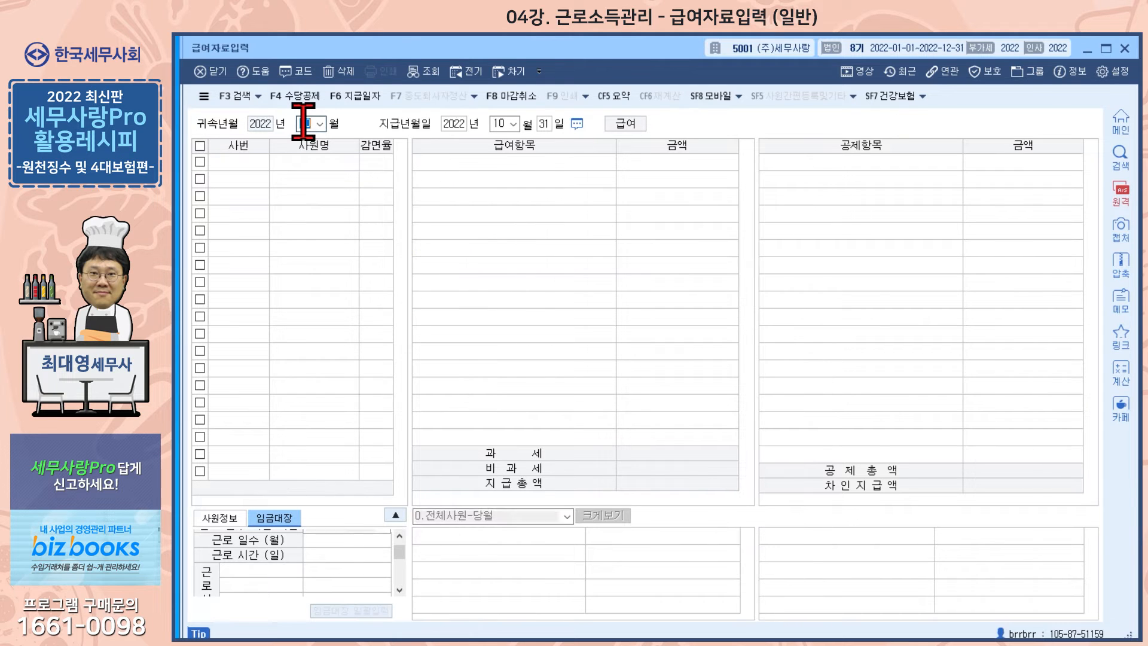
text(09)
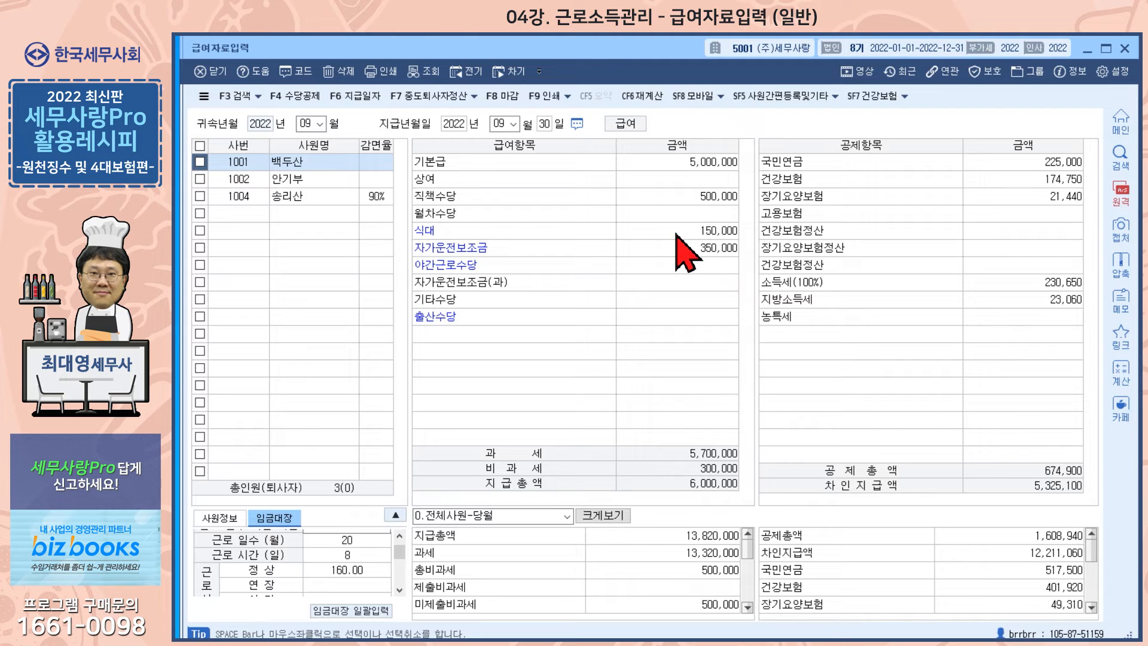
Step: Check the first employee's 식대 item, and view the 재계산 options without recalculating
click(441, 232)
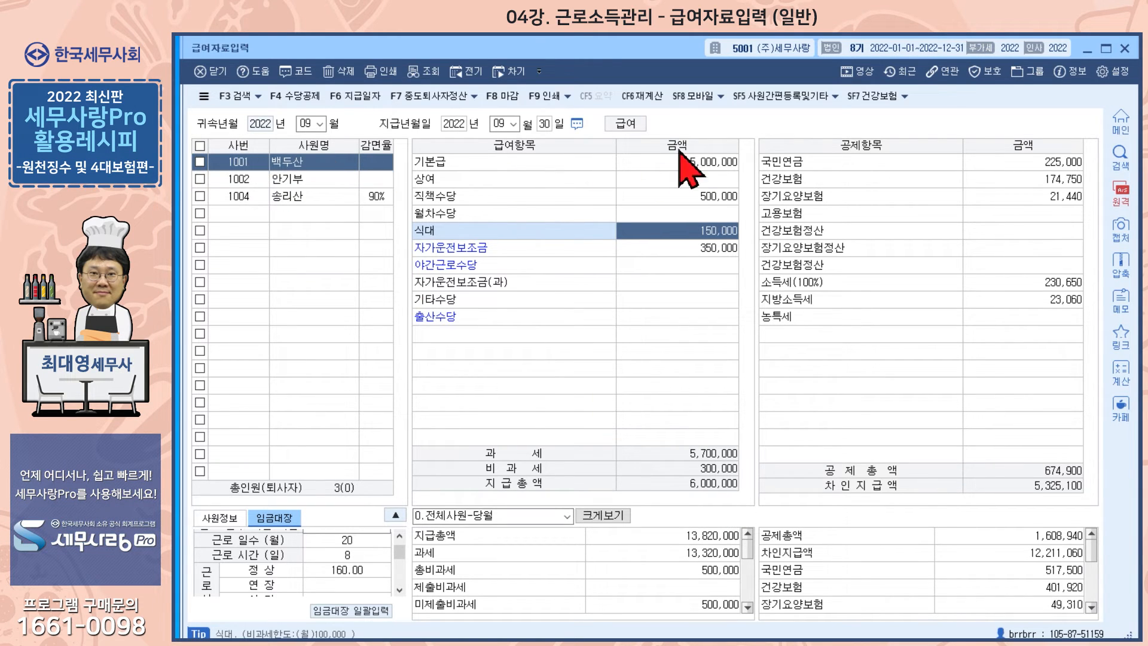
click(643, 95)
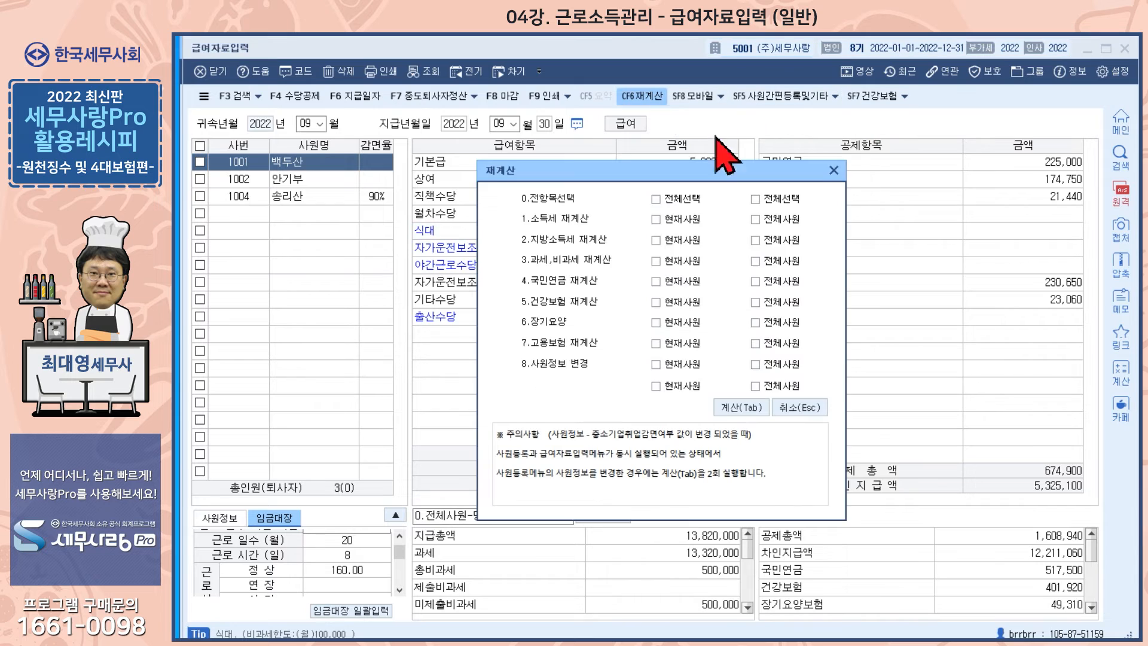
click(833, 172)
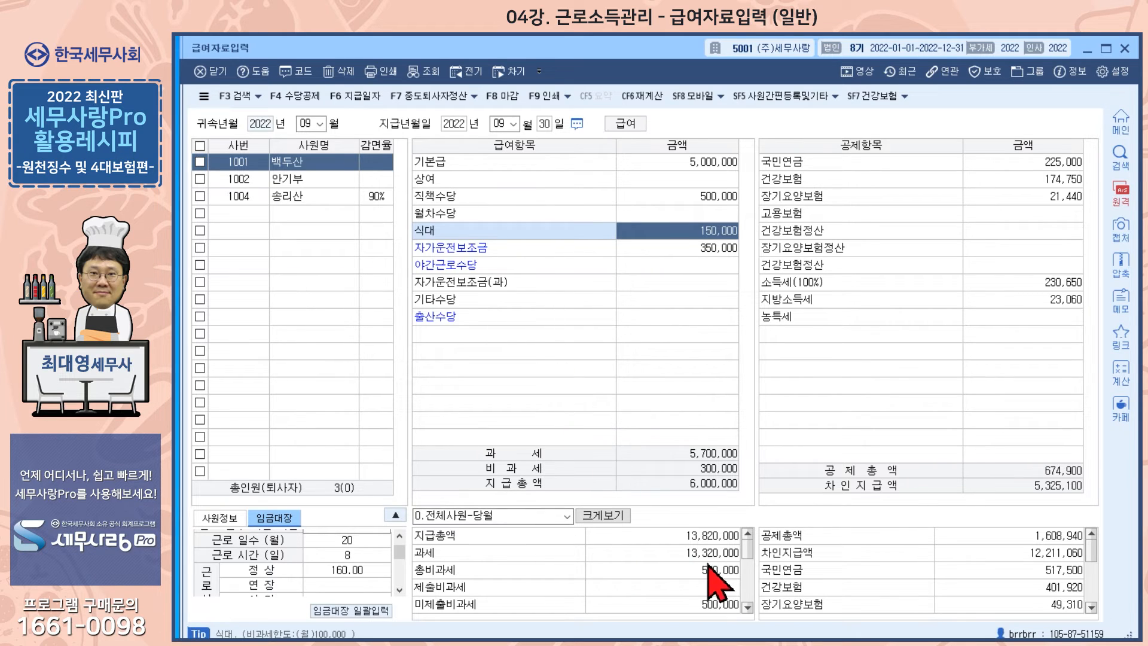
Step: Compare the 식대 and 자가운전보조금 amounts of the first employee with their 비과세한도
click(681, 249)
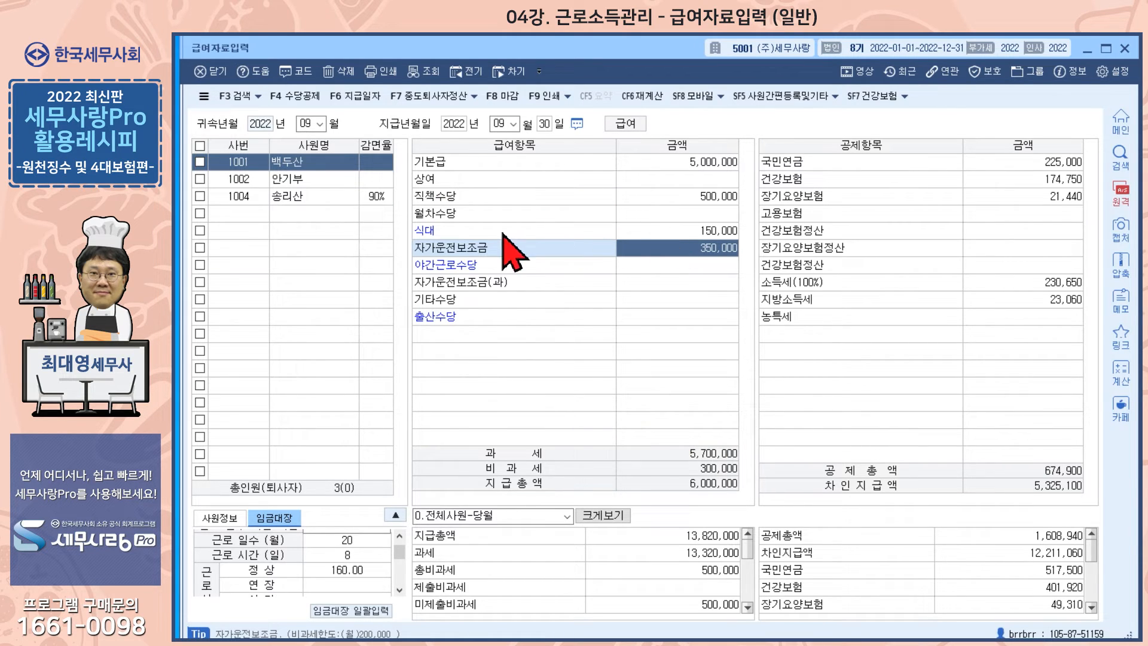
click(460, 231)
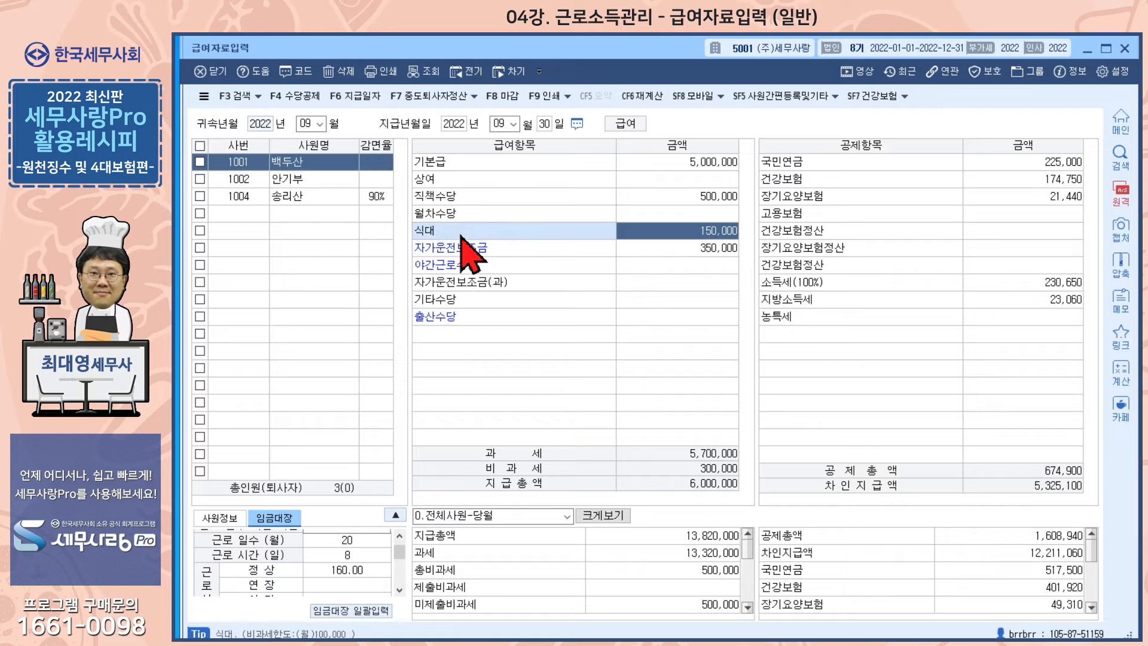
click(456, 246)
click(443, 231)
click(445, 244)
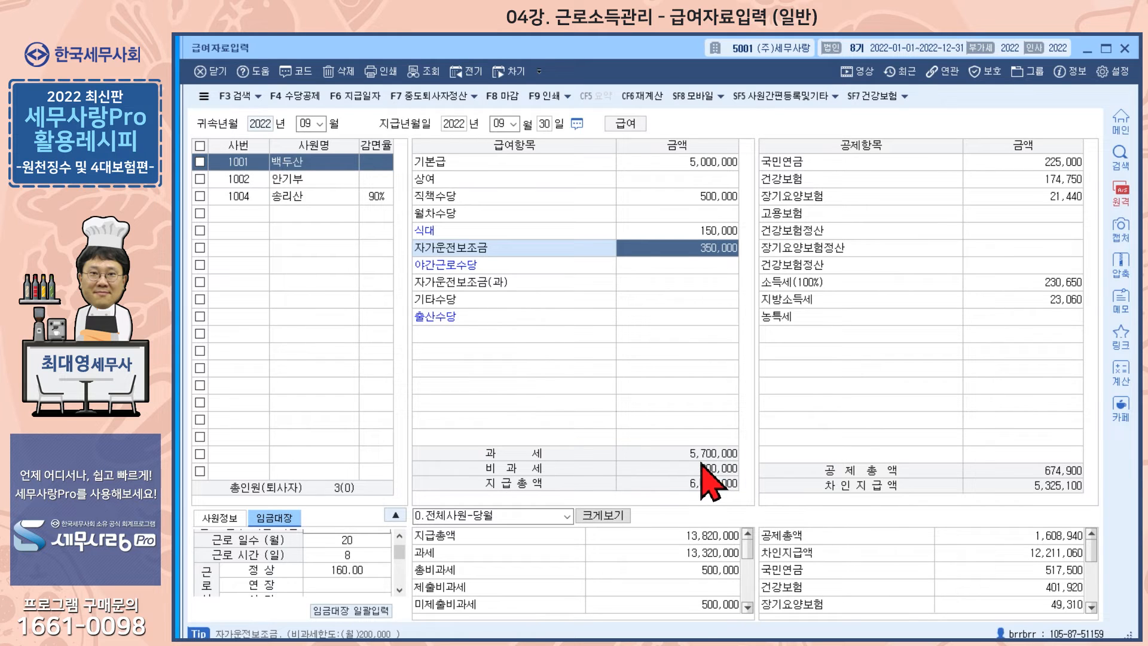
click(698, 234)
click(692, 248)
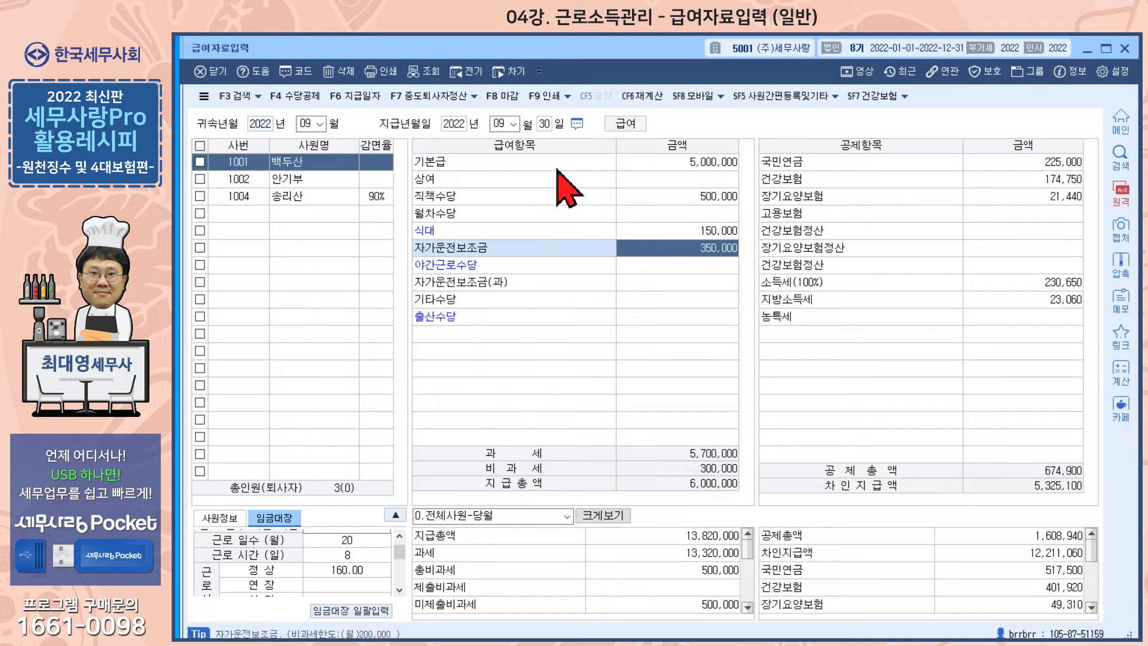
Step: Check the 중도퇴사자정산 function, and review the 재계산 items for 현재사원 and 전체사원 without recalculating
click(442, 96)
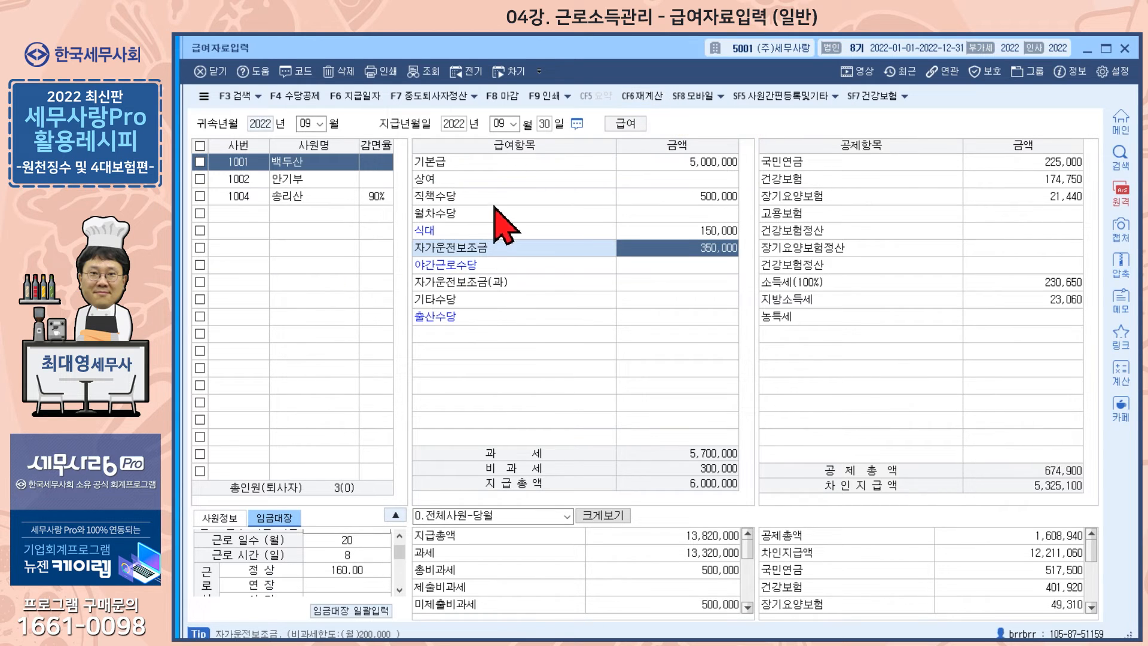
click(658, 99)
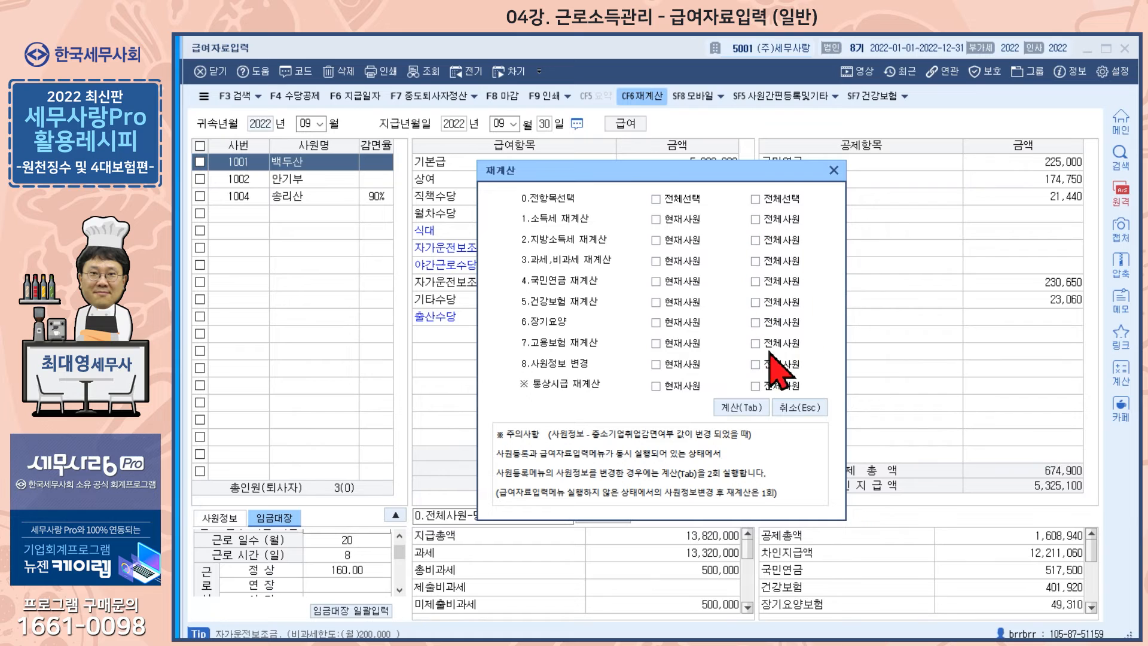
click(755, 199)
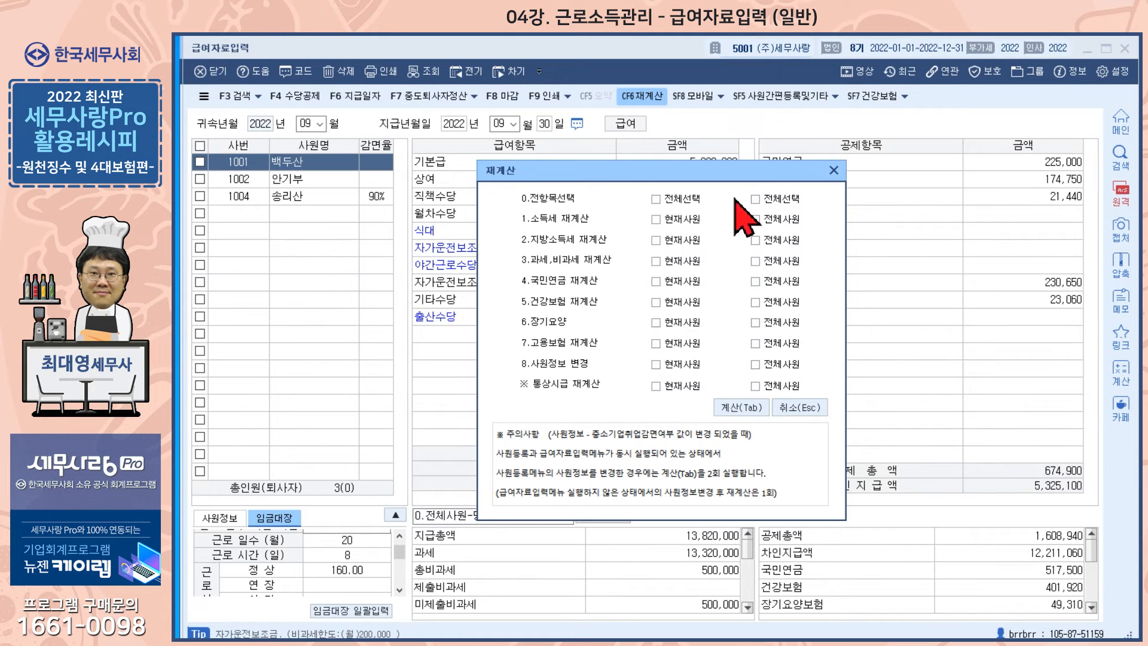
click(654, 200)
click(654, 200)
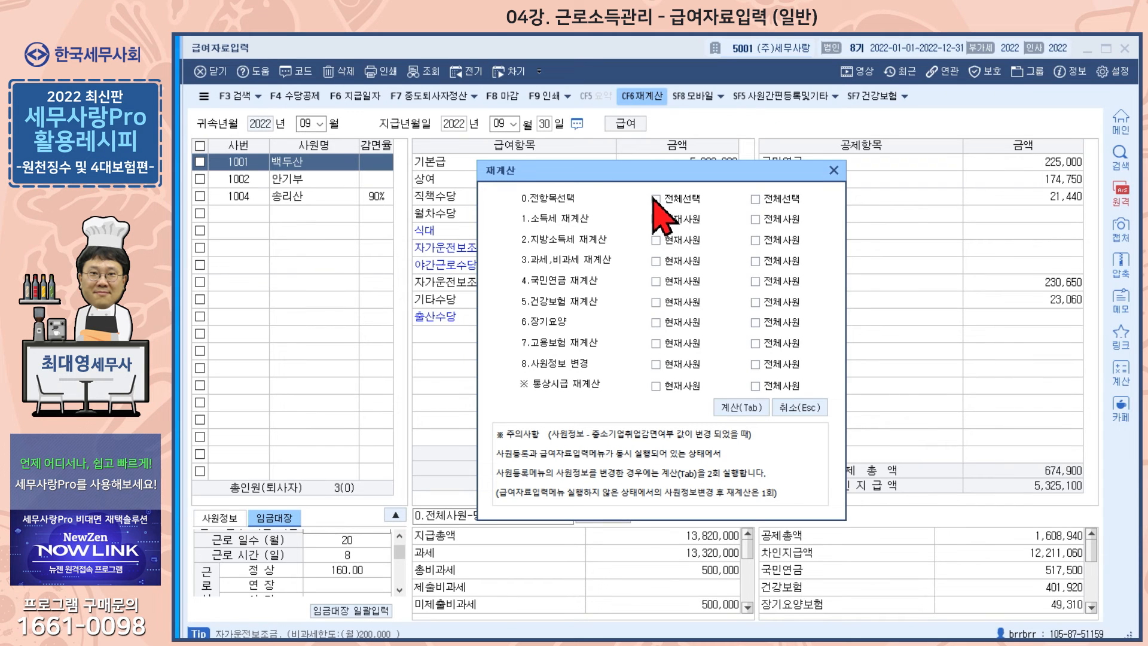
click(656, 262)
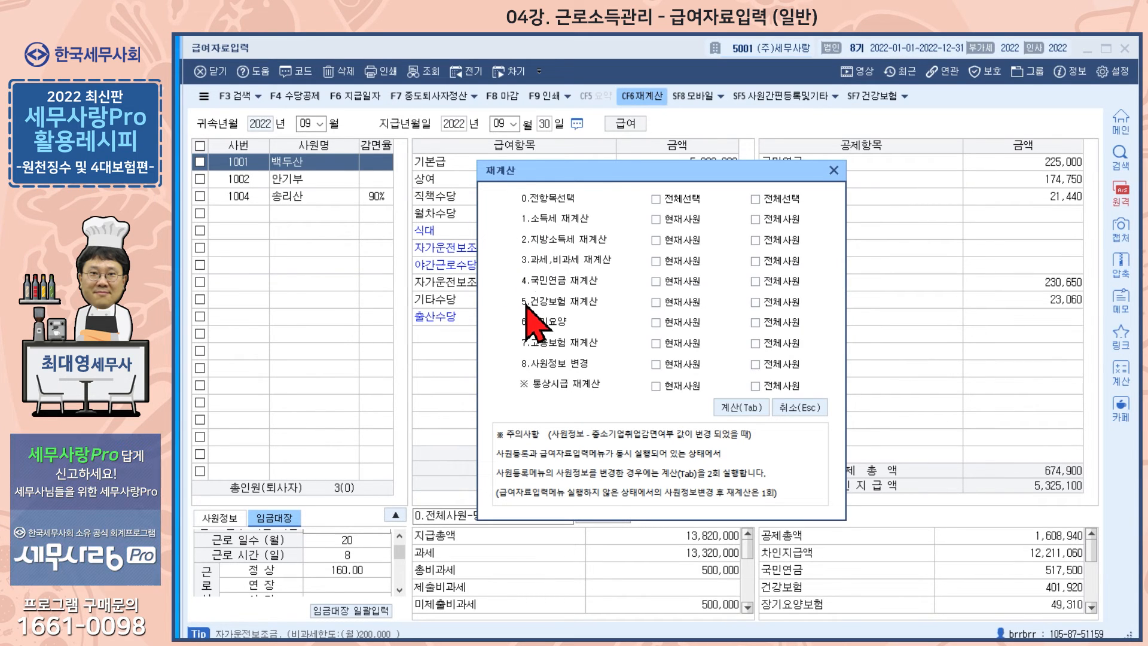
click(656, 363)
click(834, 172)
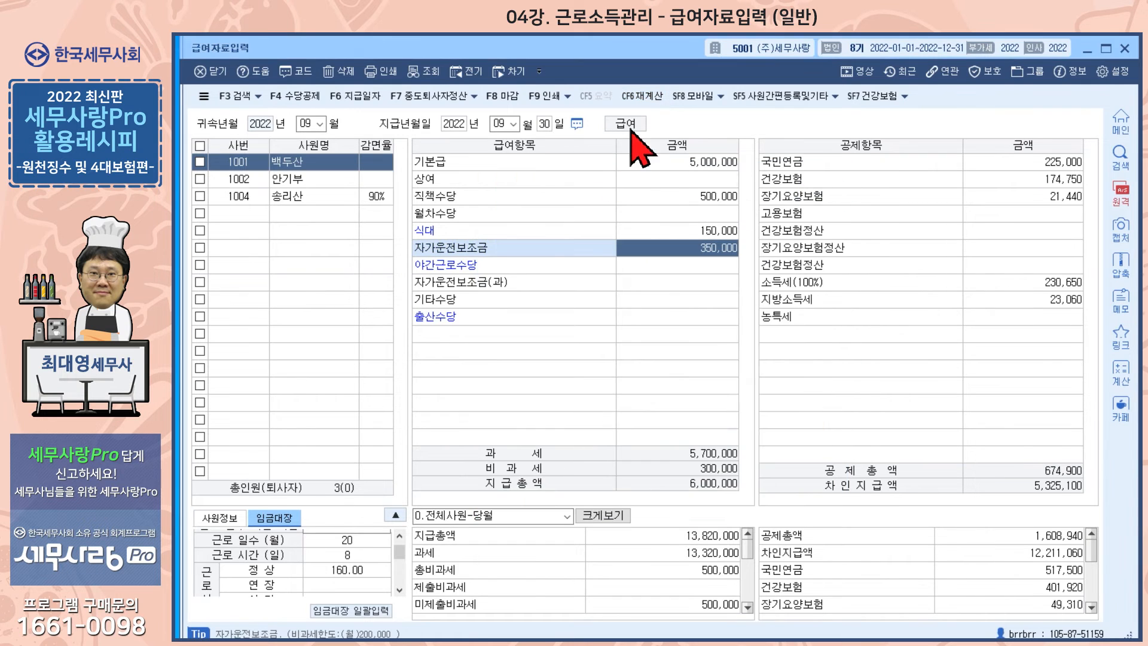
Step: Check the 모바일 sending options, and read the 2022 건강보험 and 장기요양보험 rate information
click(714, 97)
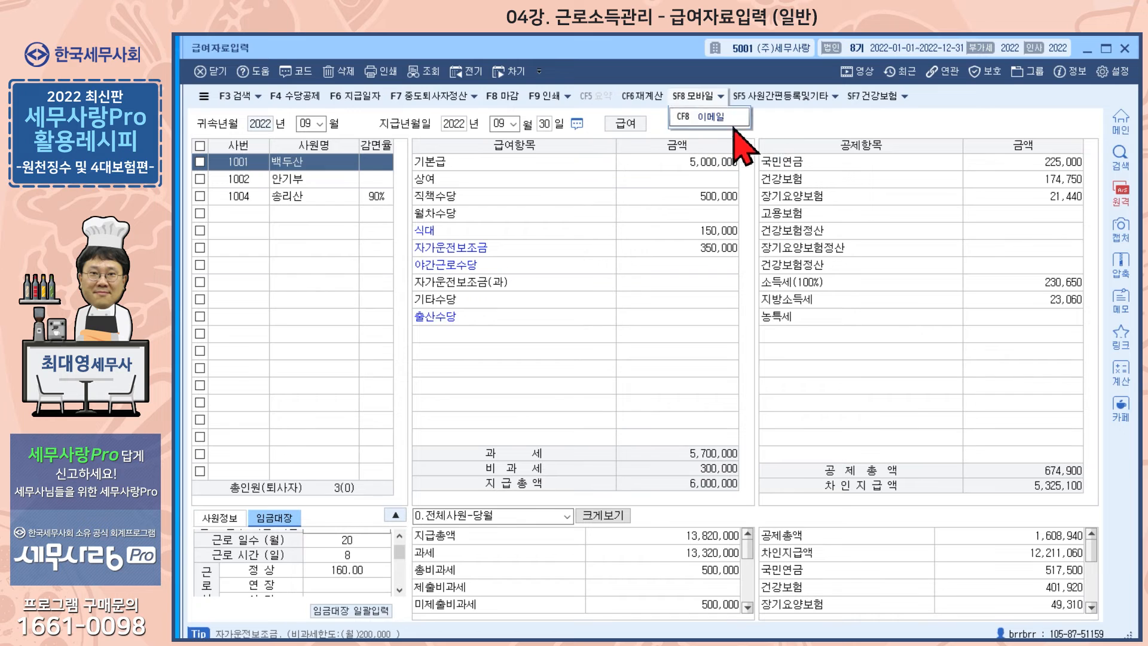
click(799, 140)
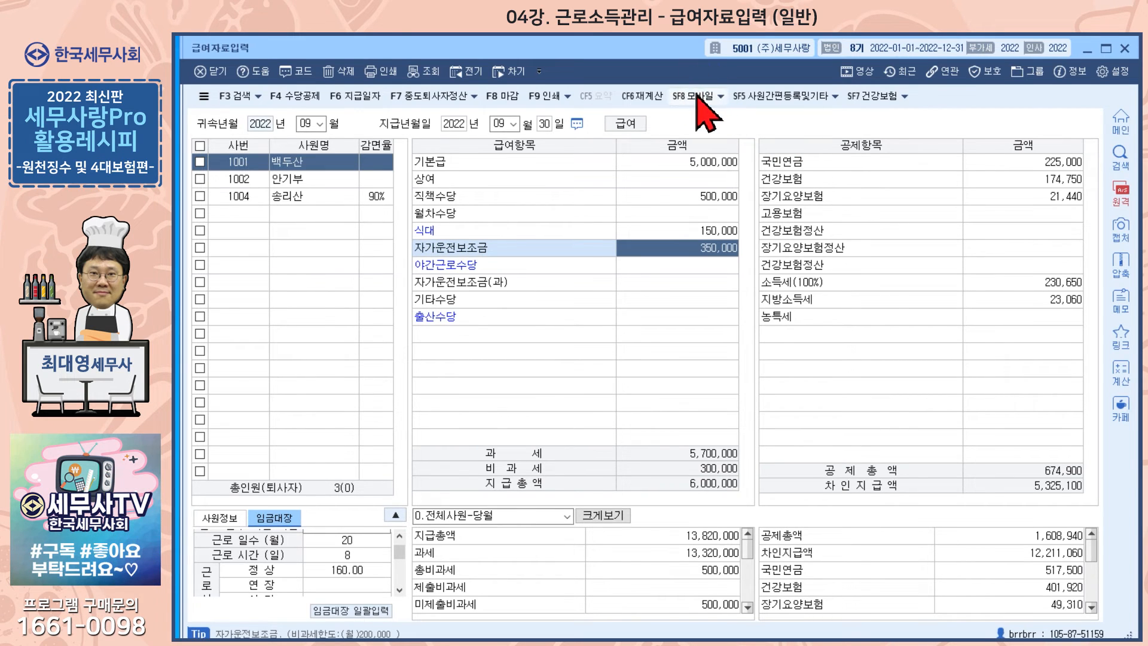
click(900, 102)
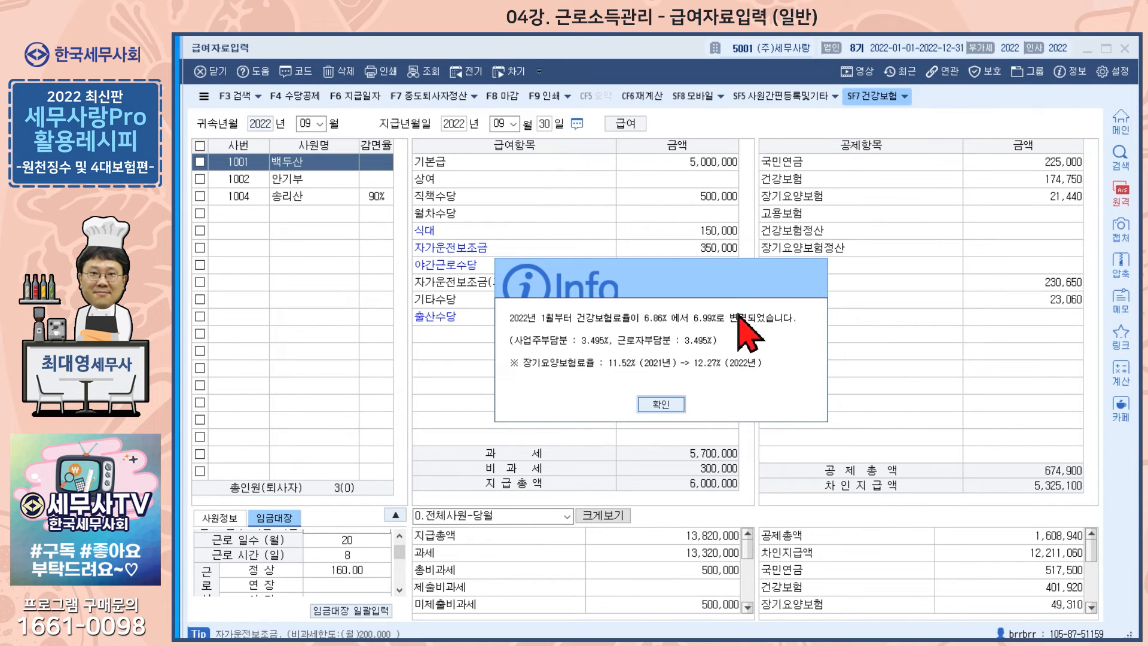
click(661, 404)
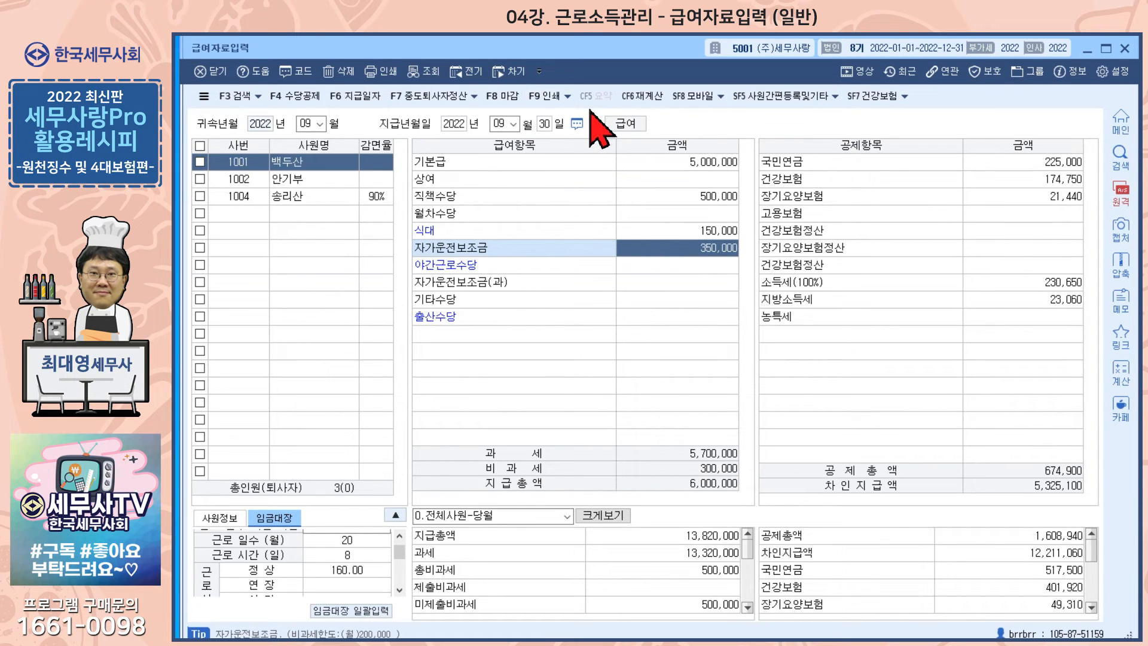
Step: Check the 사원등록(간편등록) form and its 세부등록 function without registering anyone, and review the additional functions offered alongside it
click(814, 97)
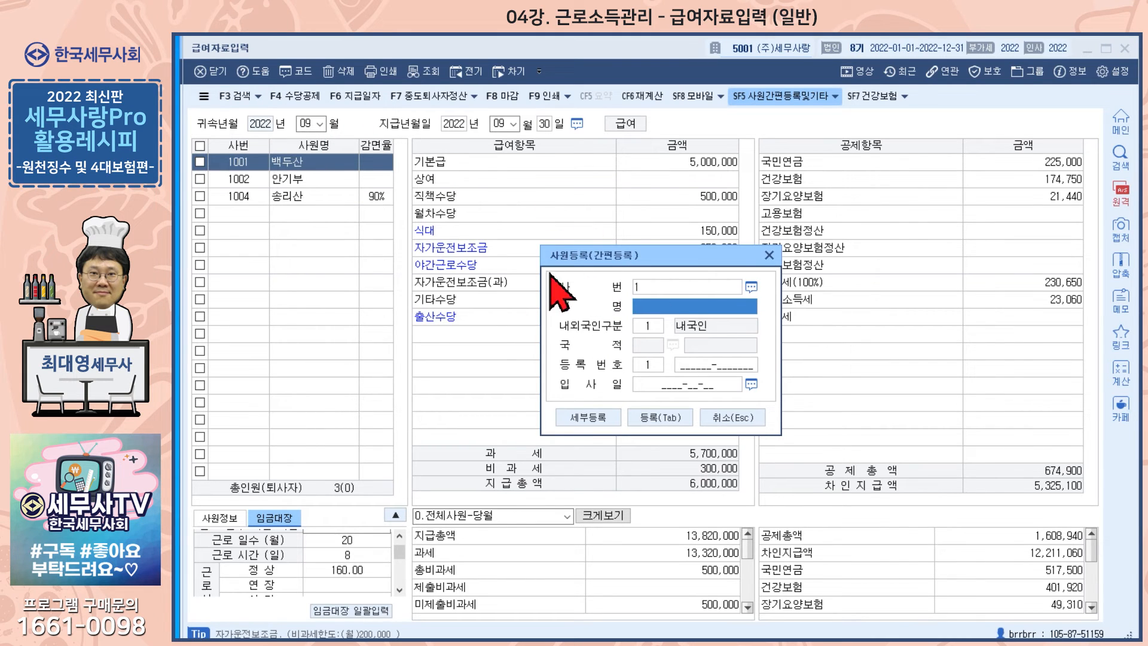
key(Escape)
key(Escape)
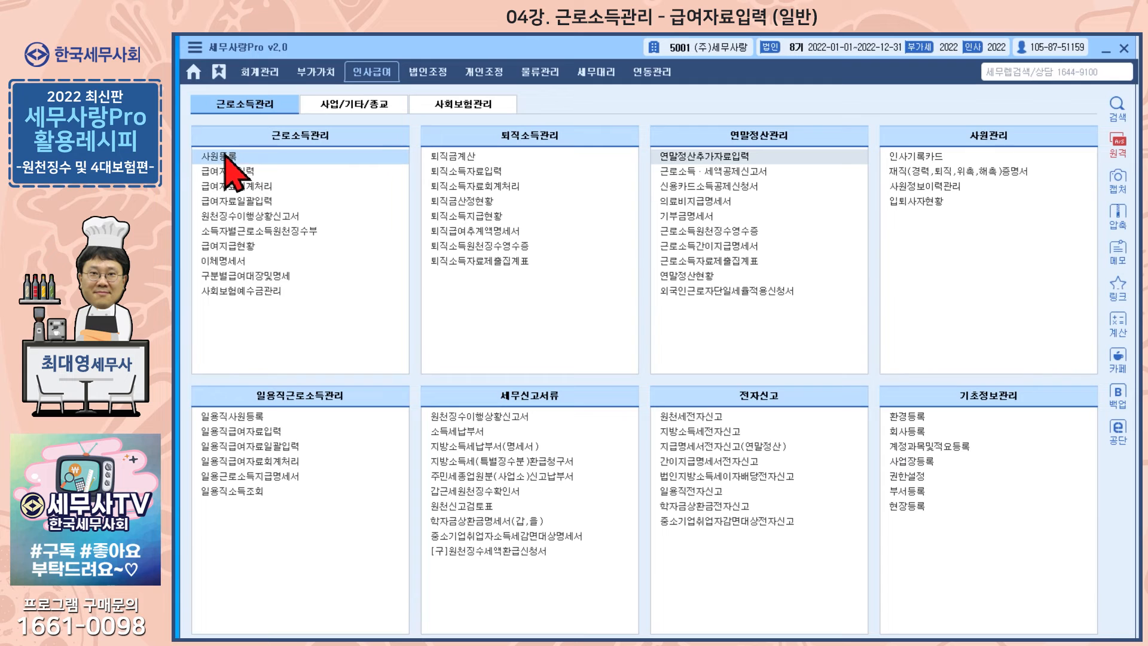
click(249, 157)
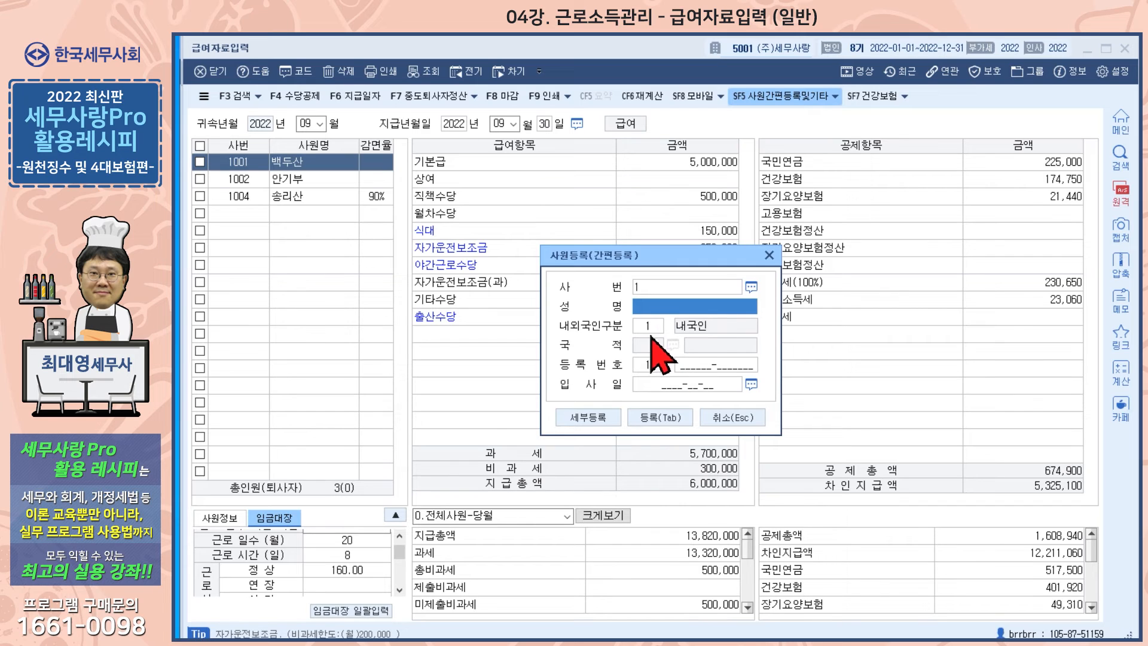
click(590, 417)
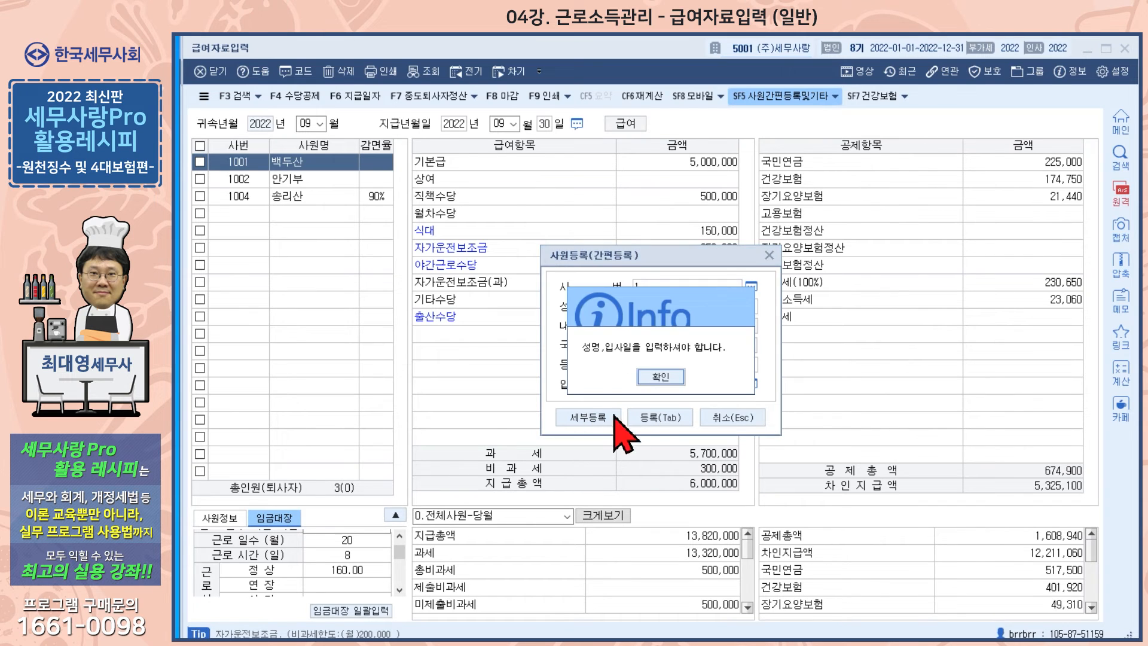
click(661, 376)
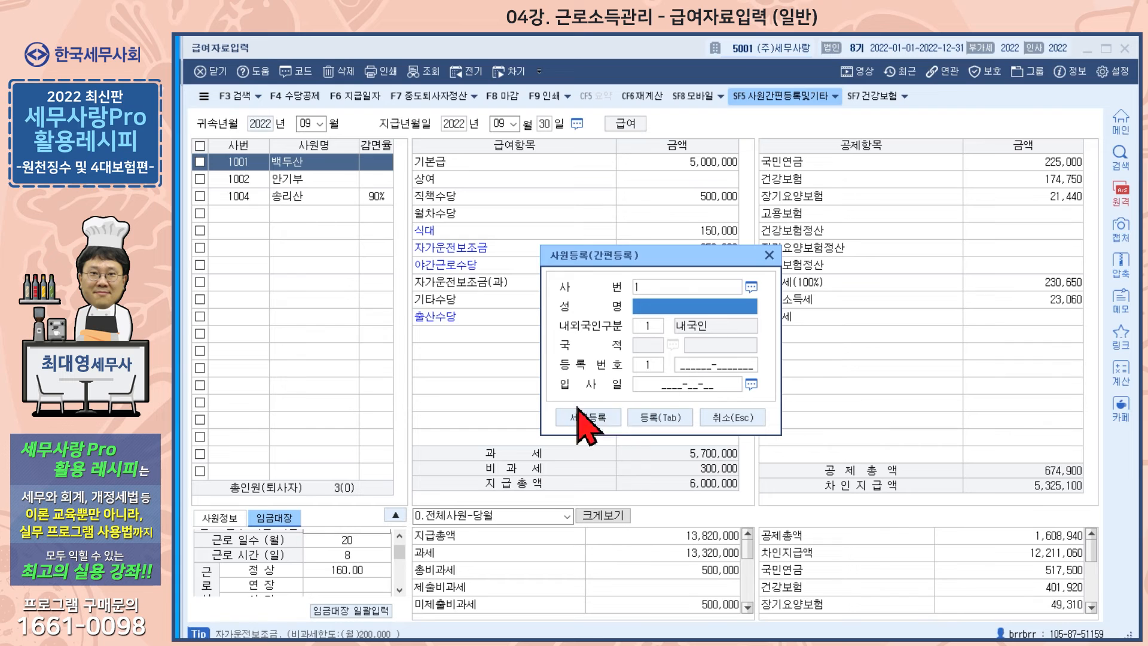
click(769, 255)
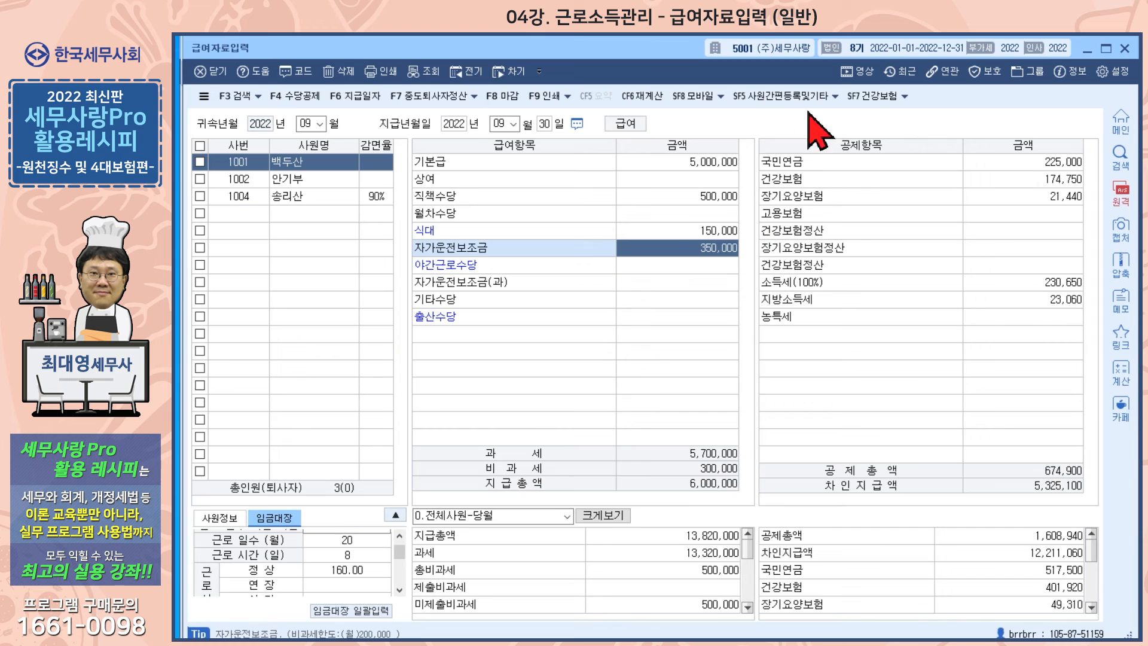
click(835, 97)
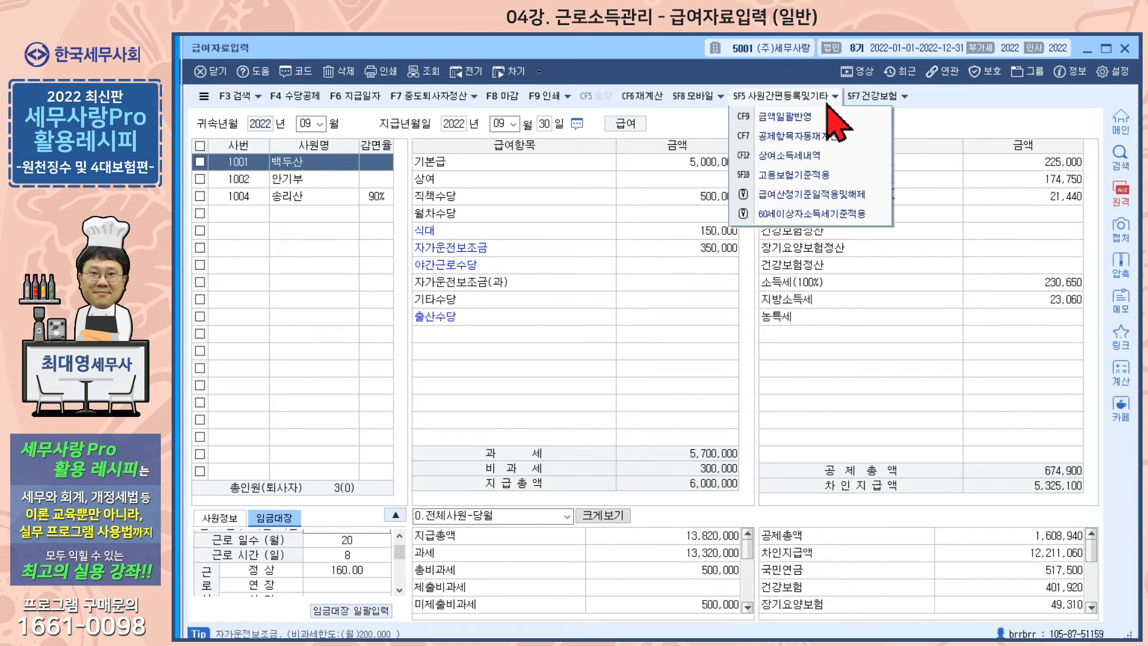
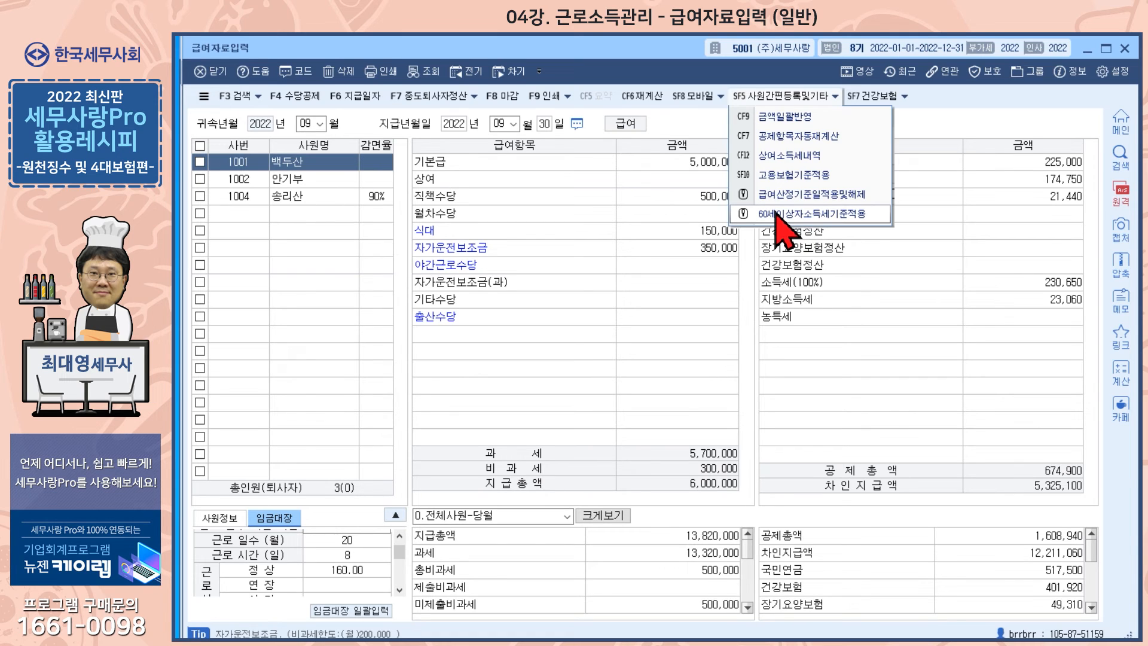
click(676, 126)
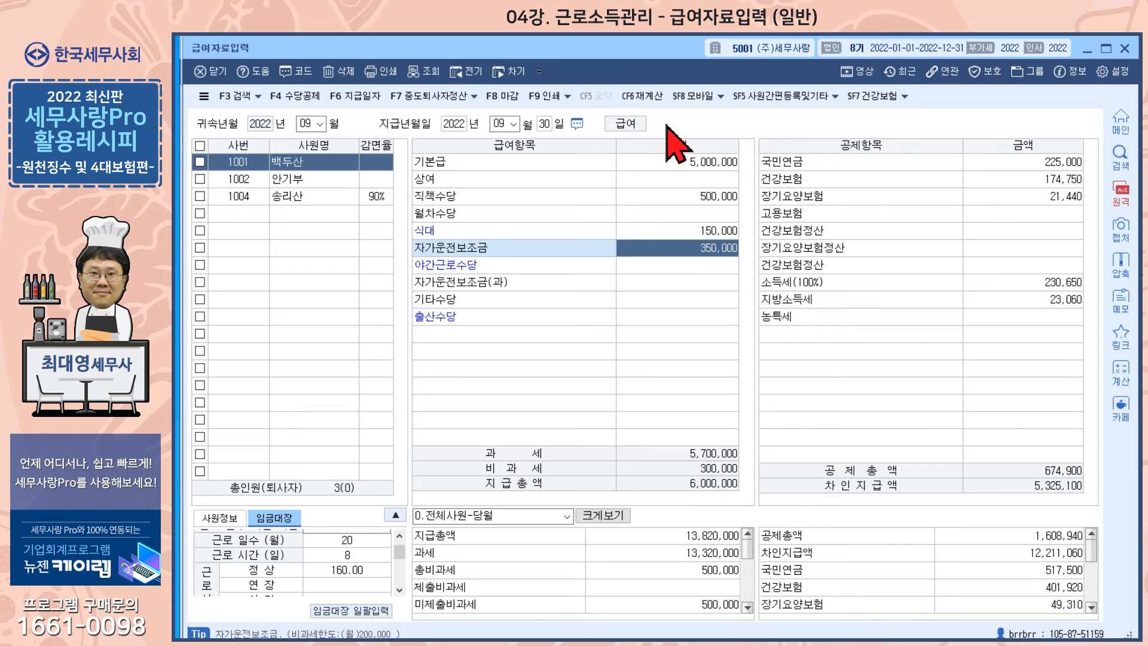
Step: Preview the September 2022 payroll printout, switch its print form from 급상여대장 to 급여명세서(구), and close the preview
click(548, 97)
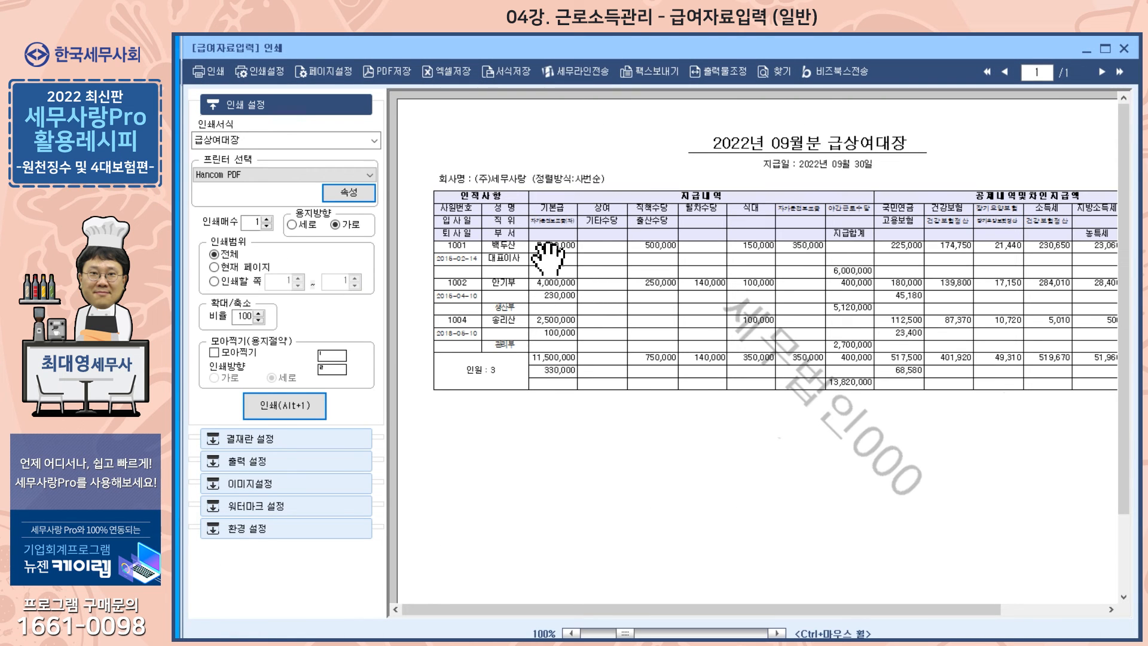
click(375, 141)
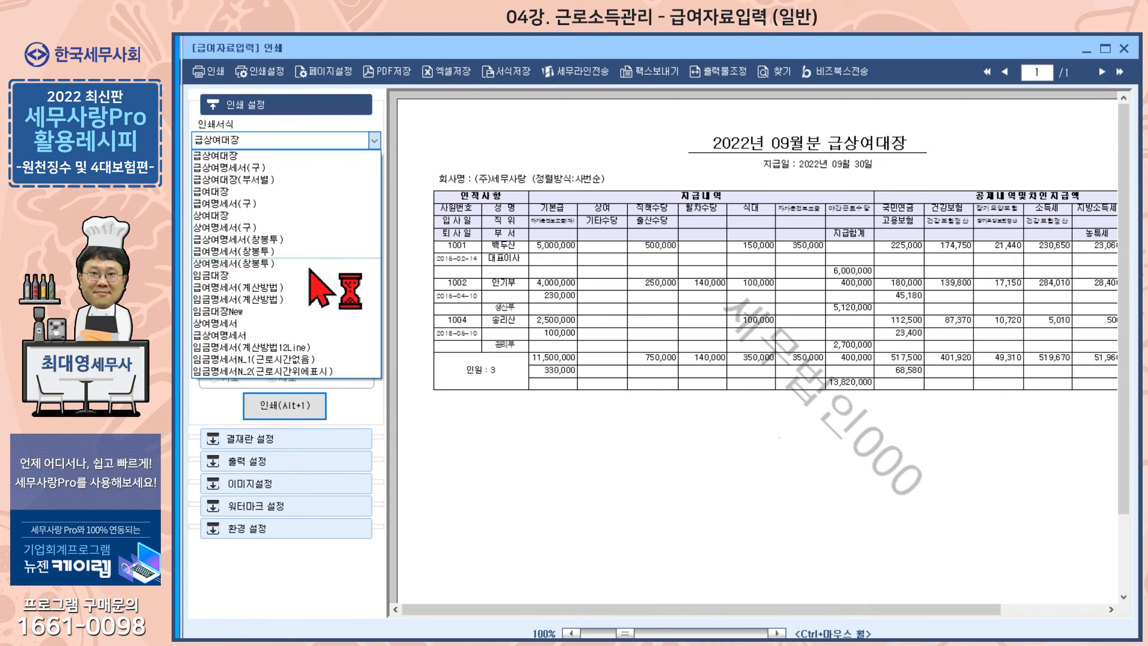
click(239, 204)
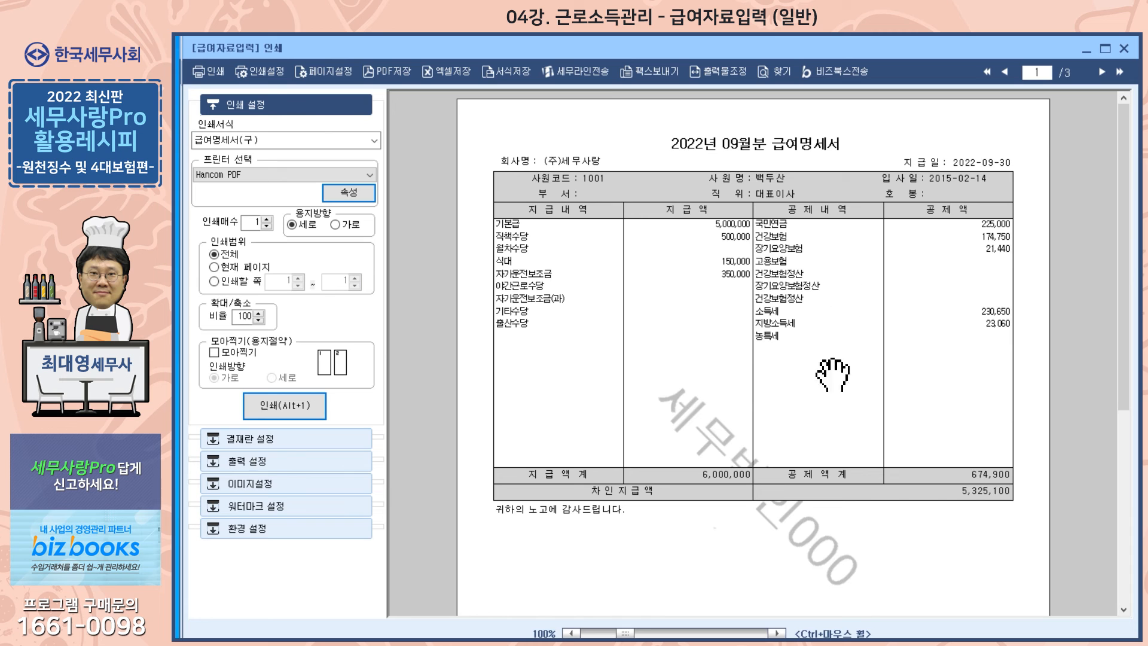
click(1124, 48)
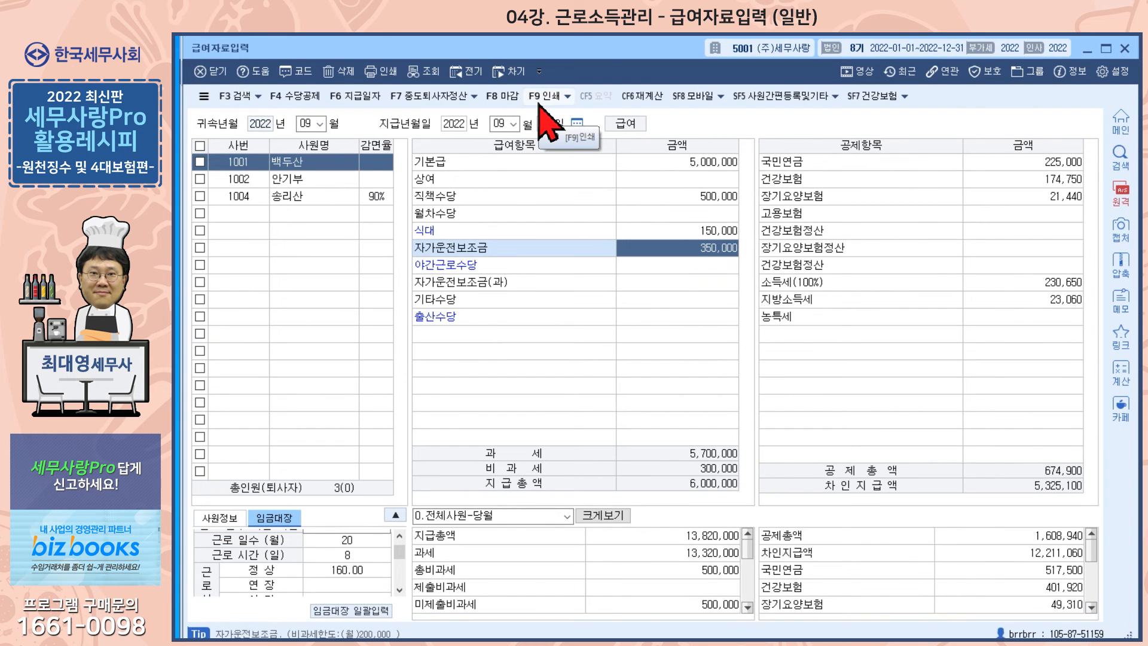
Step: Review 옵션1 and 옵션2 of the 인쇄옵션 without changes, and check the bottom message on the 급여명세서(구) preview
click(567, 96)
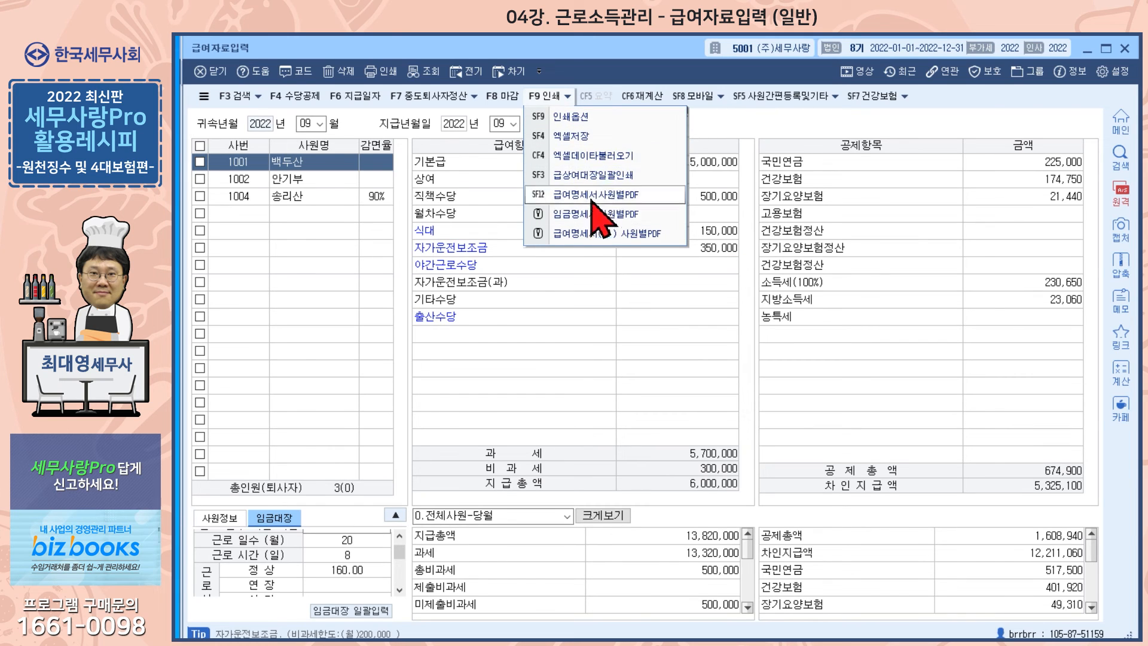
click(572, 118)
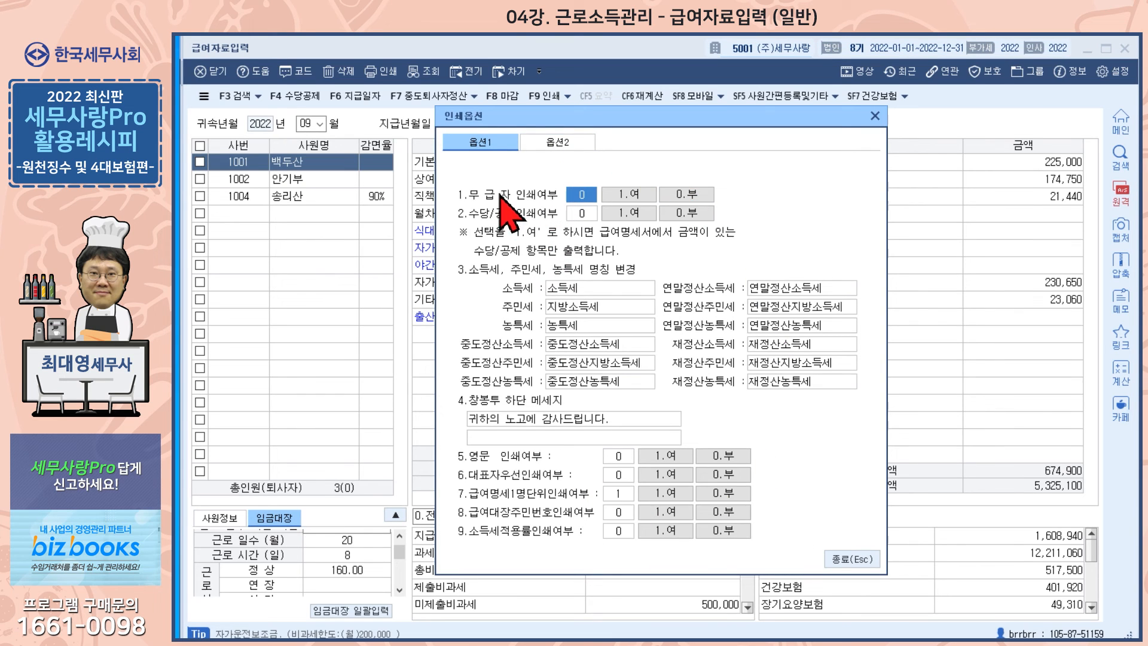
click(549, 142)
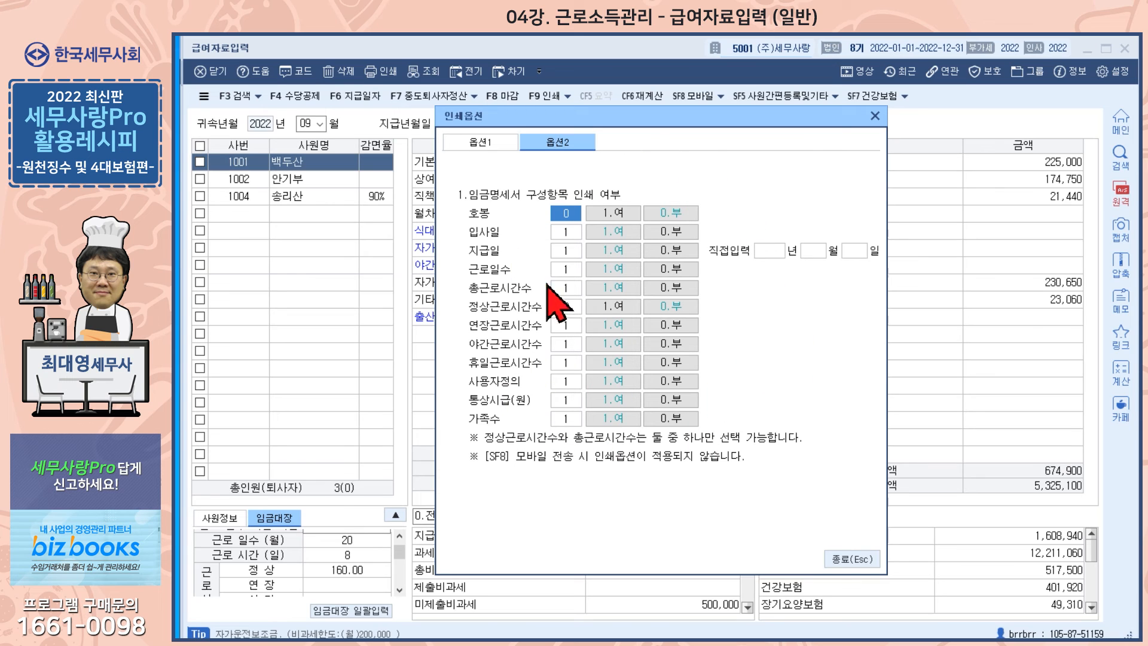
click(497, 142)
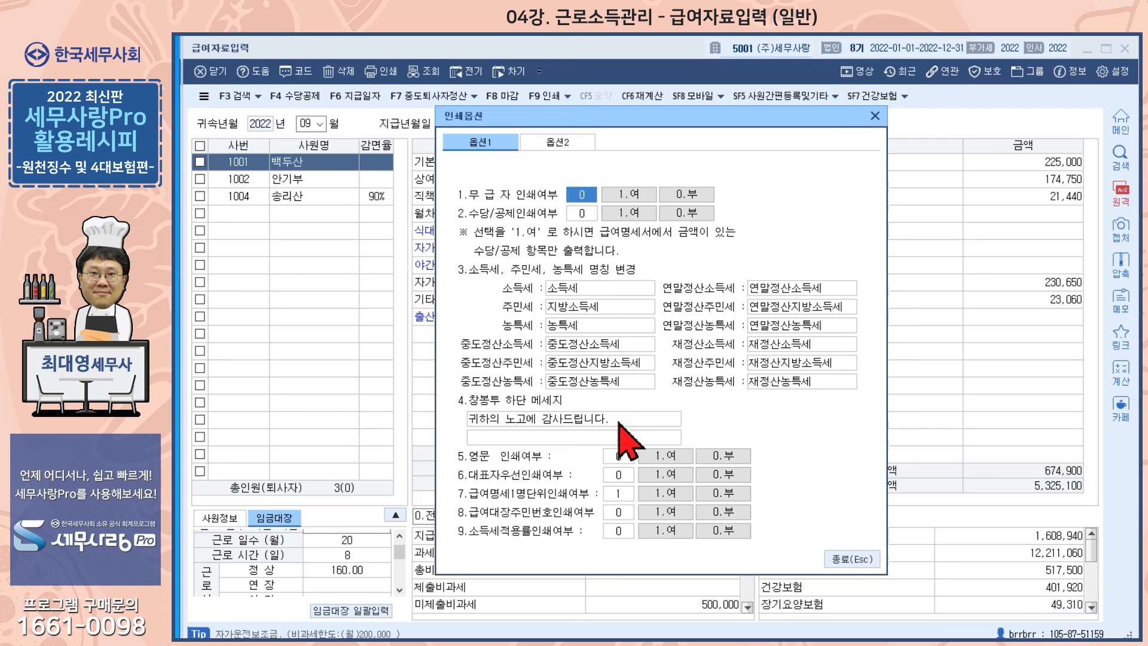
click(876, 115)
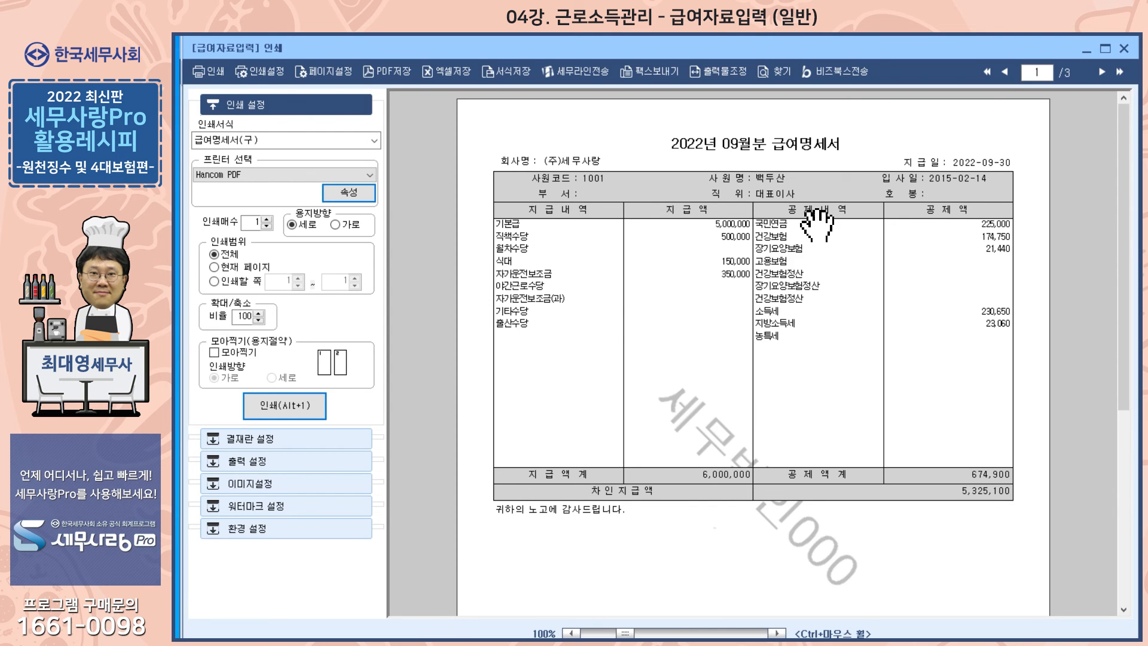
key(Escape)
key(Escape)
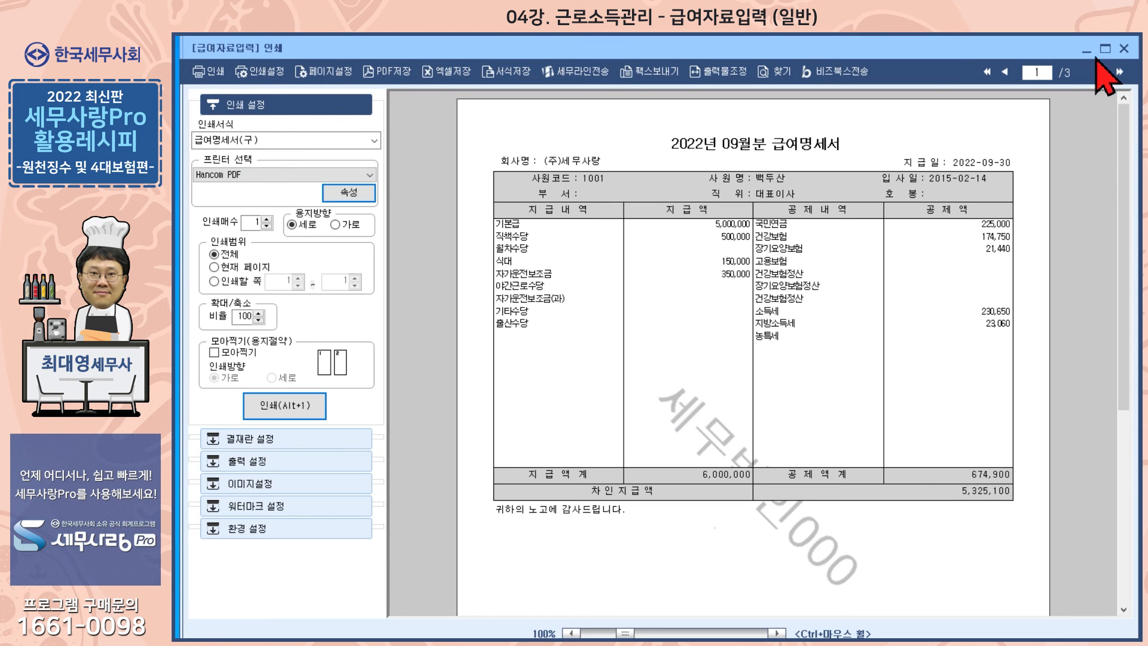
click(1123, 49)
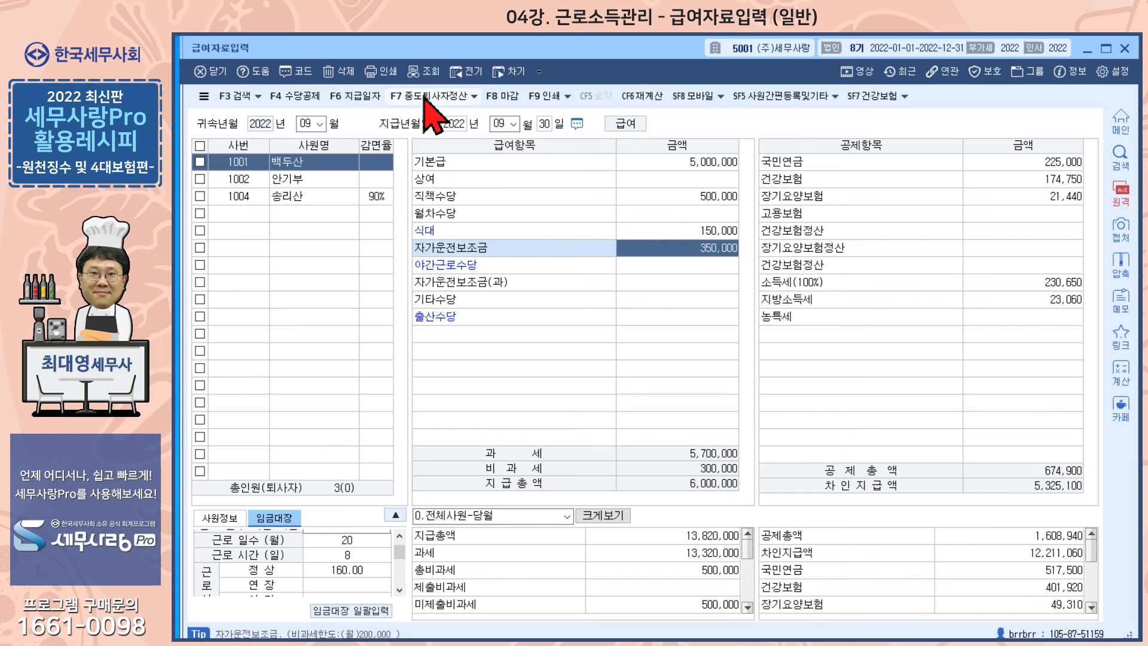
Step: Check the 창봉투 하단 메세지, tax name and 급여명세1명단위인쇄여부 settings in the 인쇄옵션 without changing them
click(559, 97)
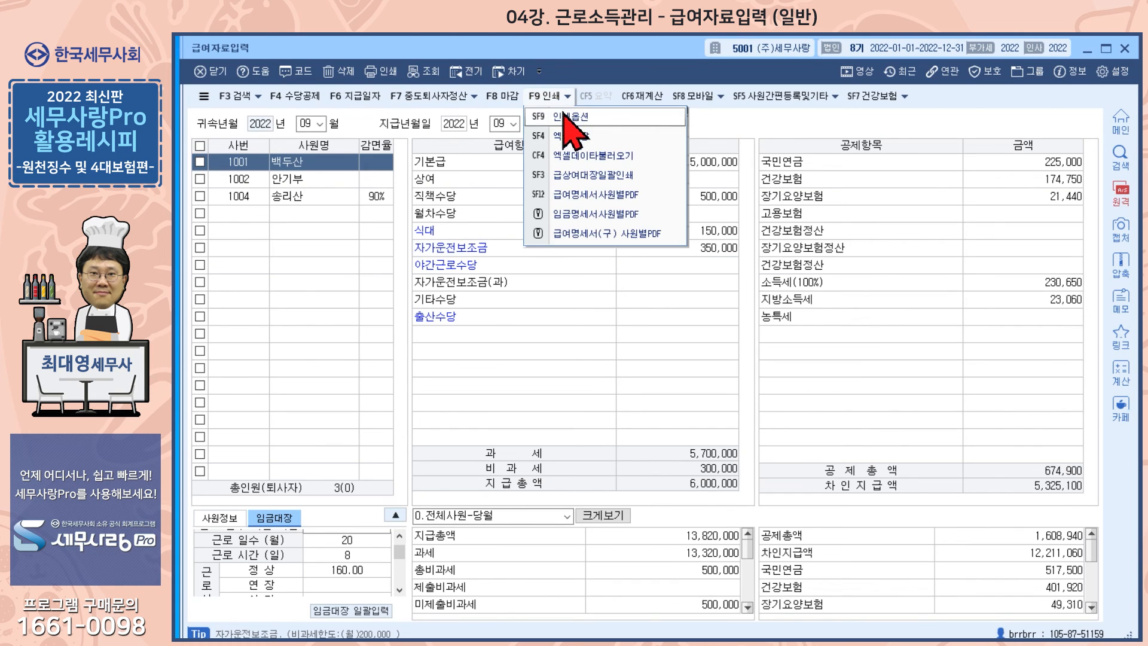
click(568, 123)
click(551, 419)
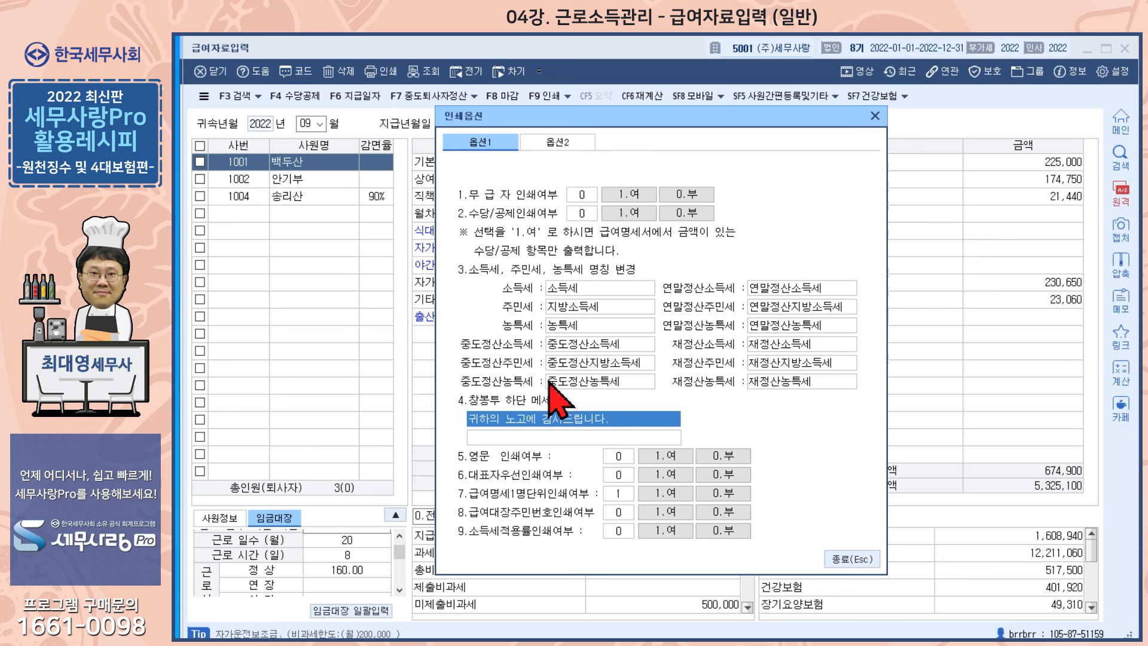
click(575, 288)
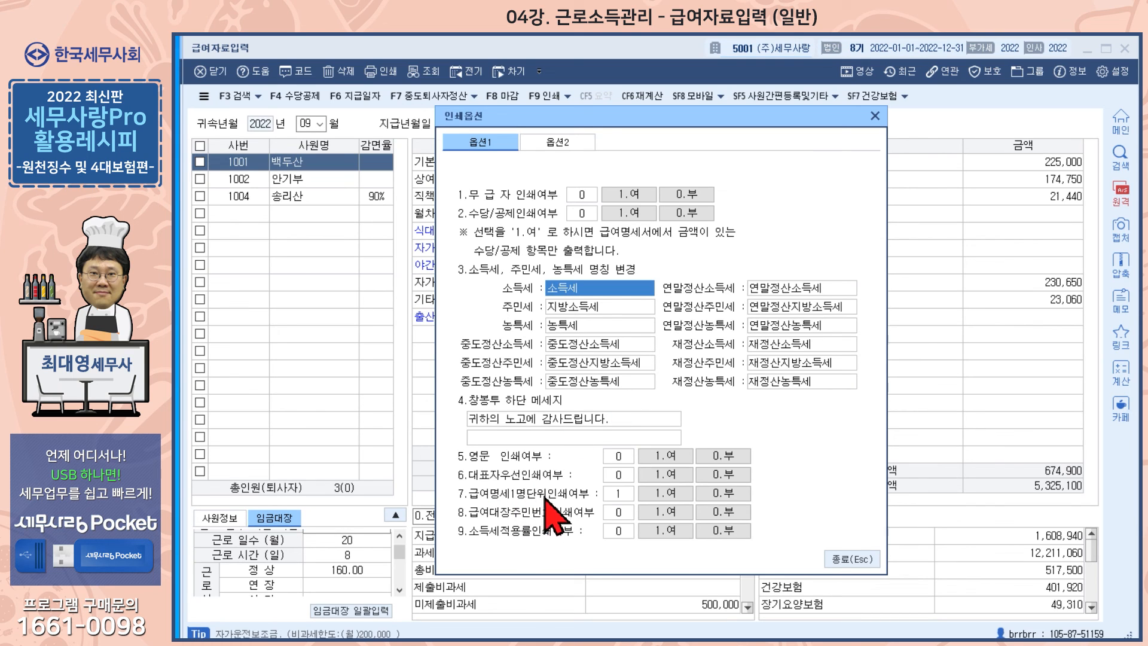
click(875, 116)
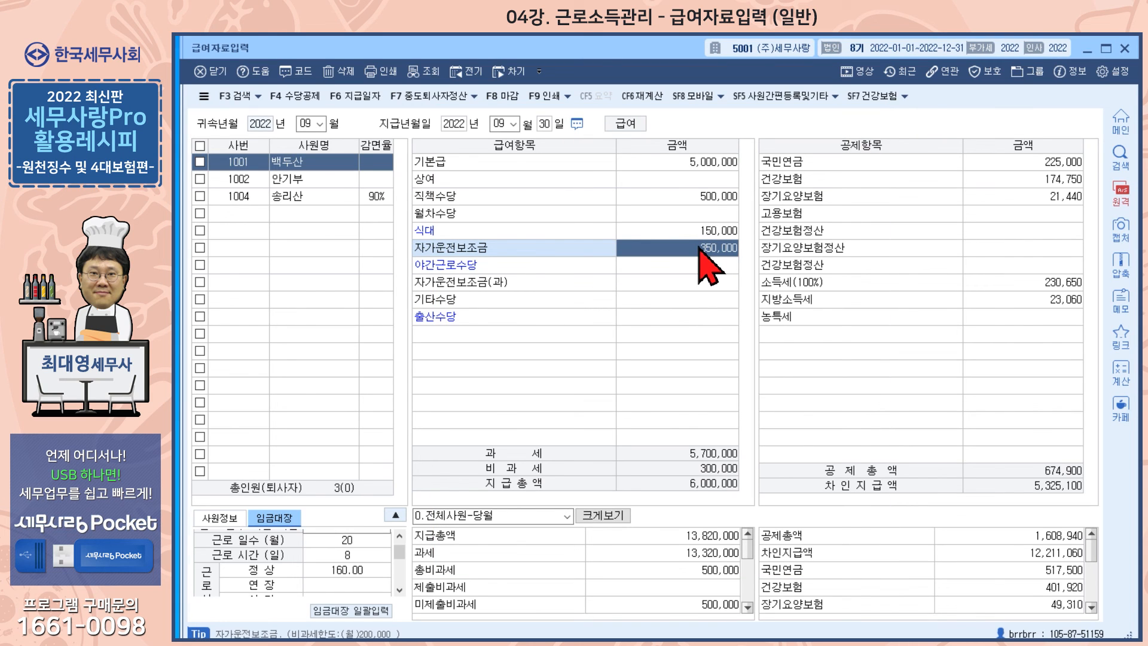
Step: Page through the employees' September 급여명세서(구) payslips in the print preview, and return to the payroll entry
click(393, 79)
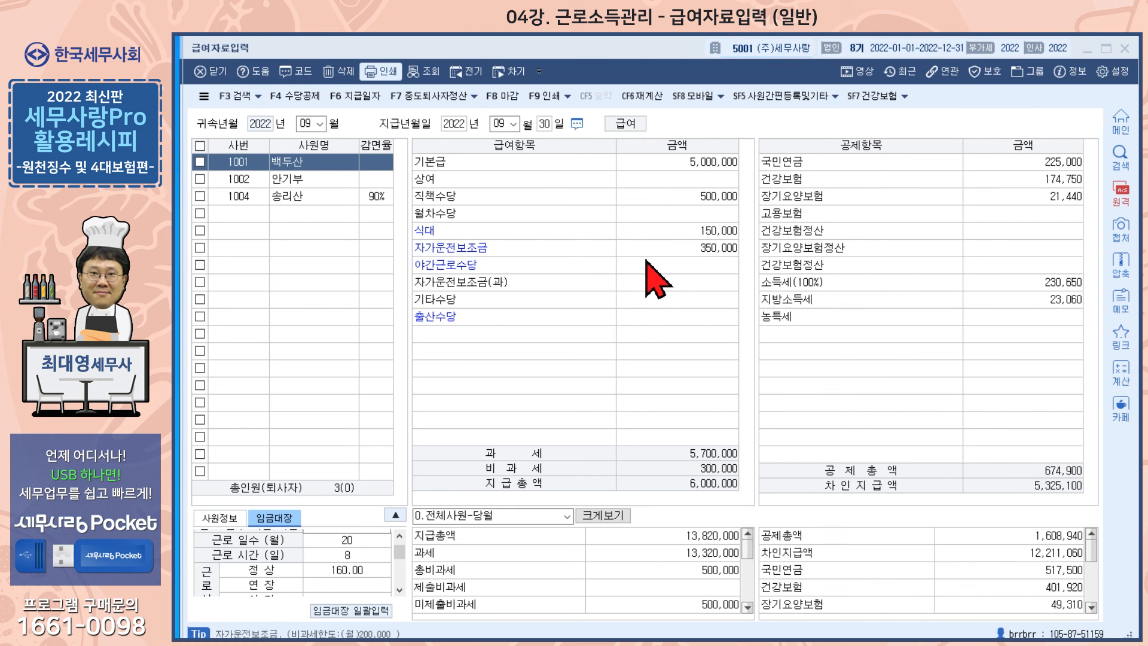
scroll(724, 314, down, 5)
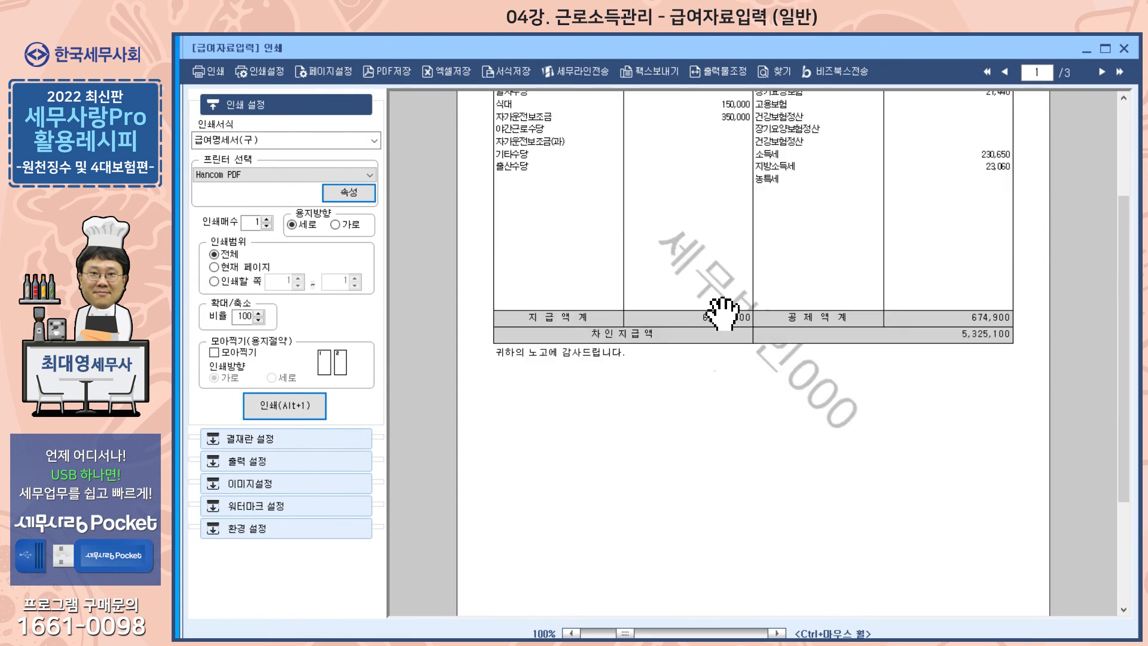
scroll(724, 314, up, 5)
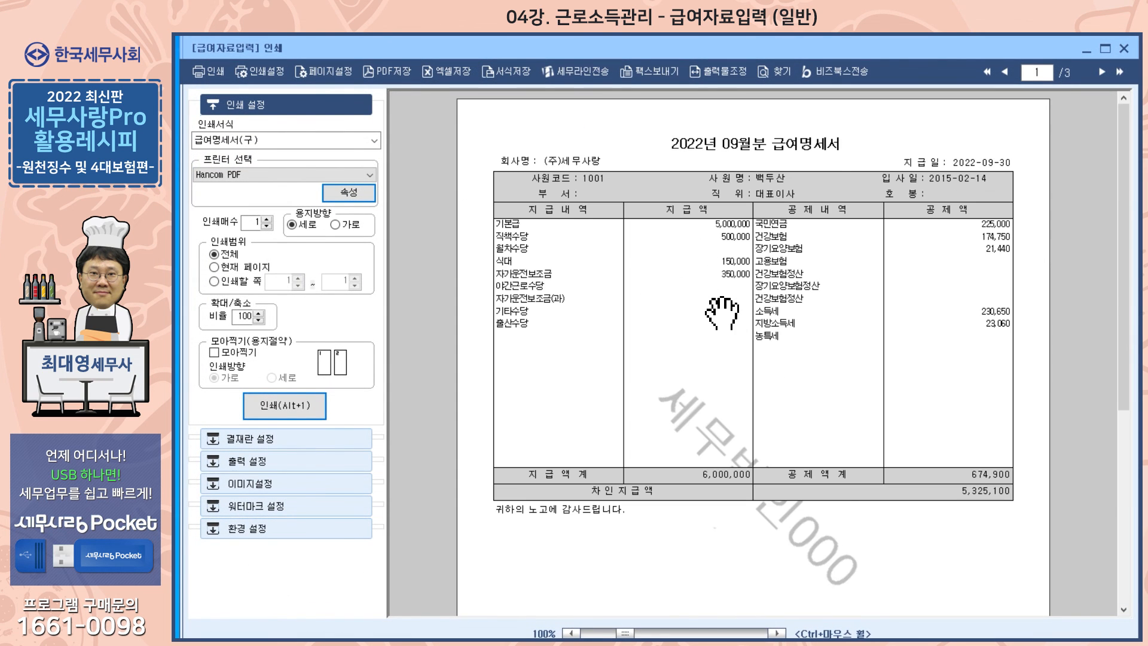
click(1100, 72)
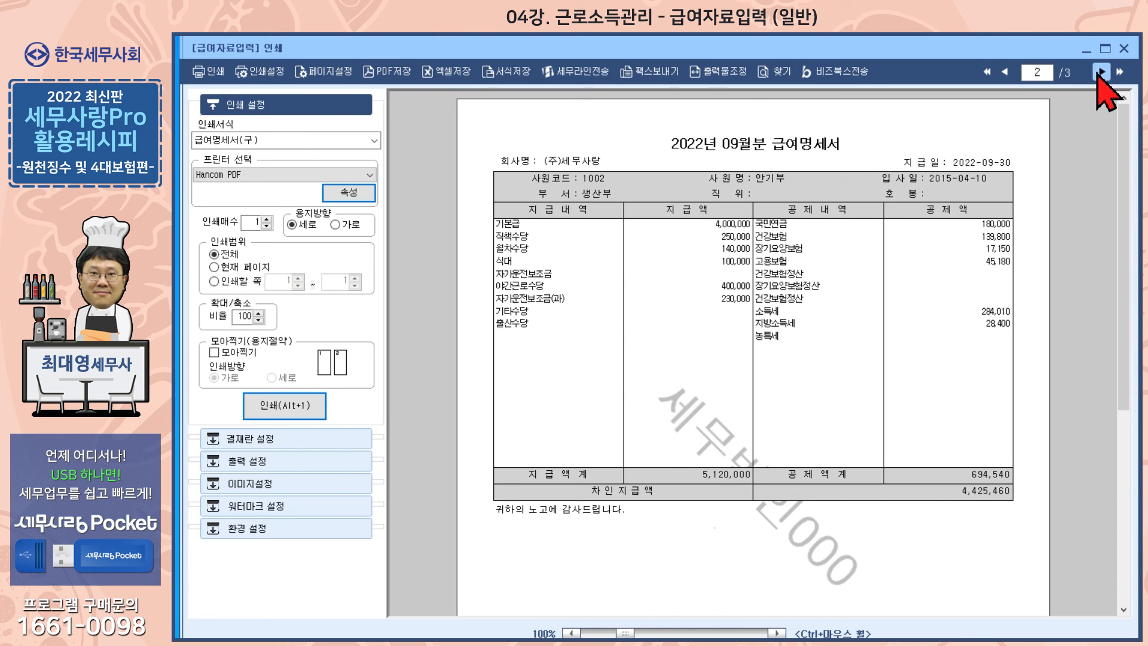
click(1100, 73)
click(1123, 47)
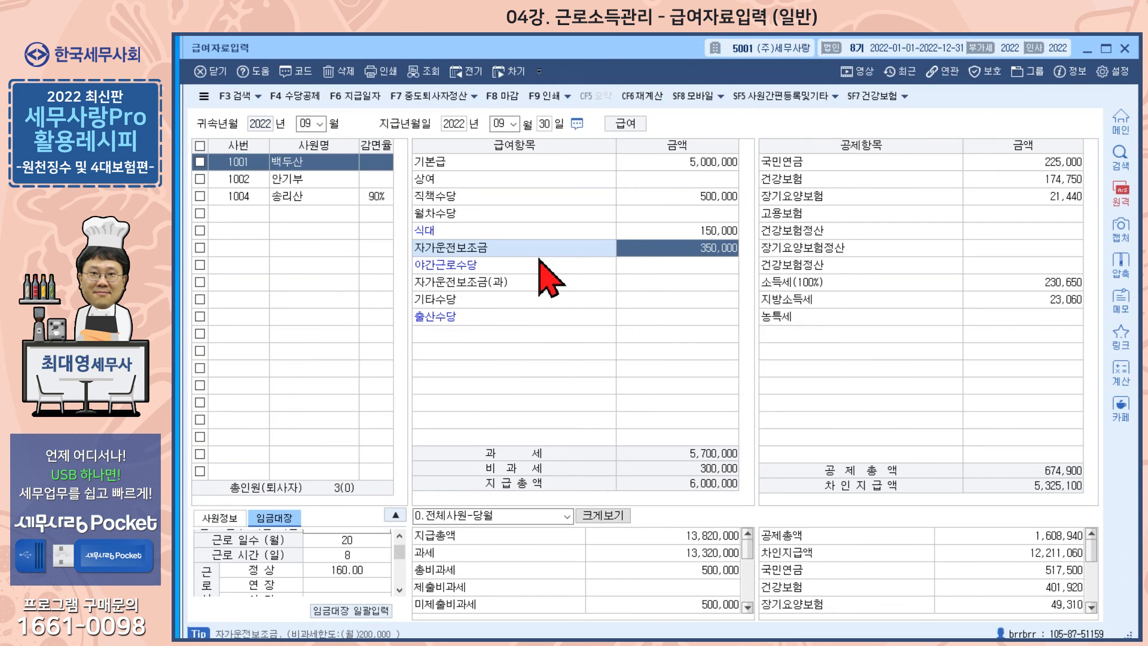
Step: Set 급여명세1명단위인쇄여부 to 0.부 in the 인쇄옵션, and preview how the payslips are laid out on each page
click(568, 96)
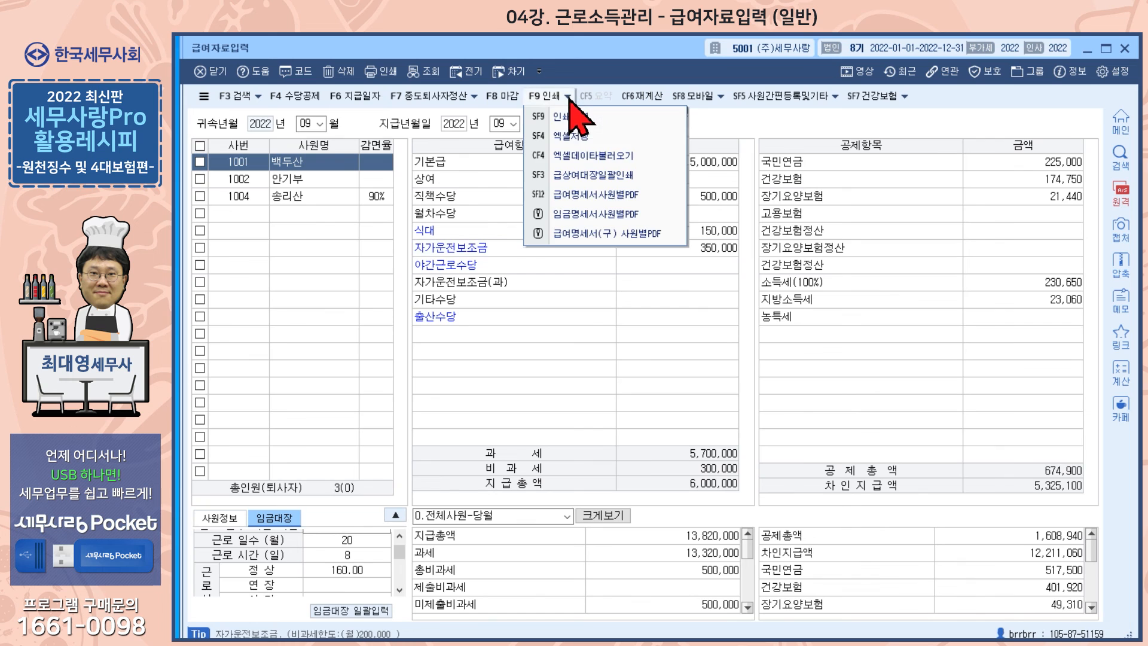
click(579, 115)
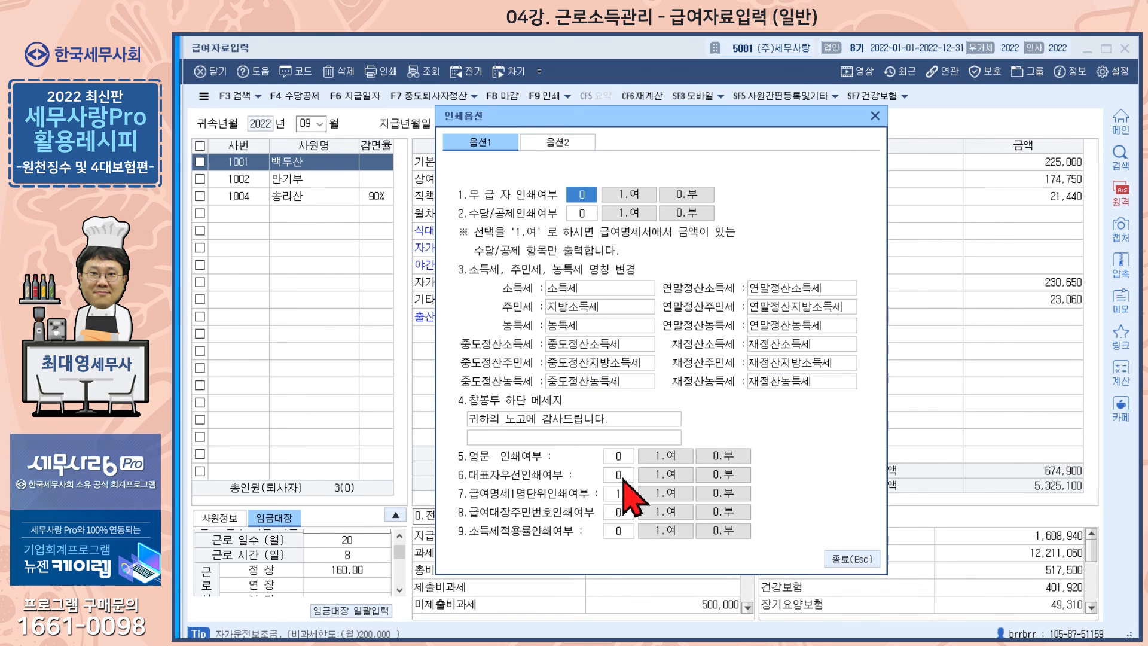
click(727, 494)
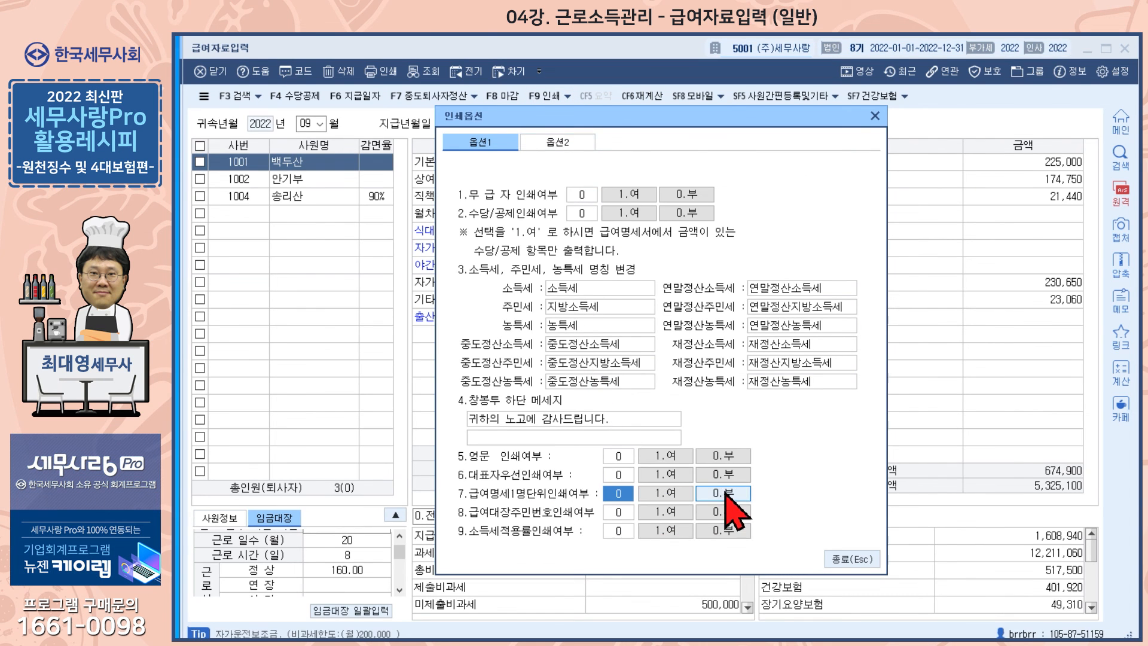
click(852, 559)
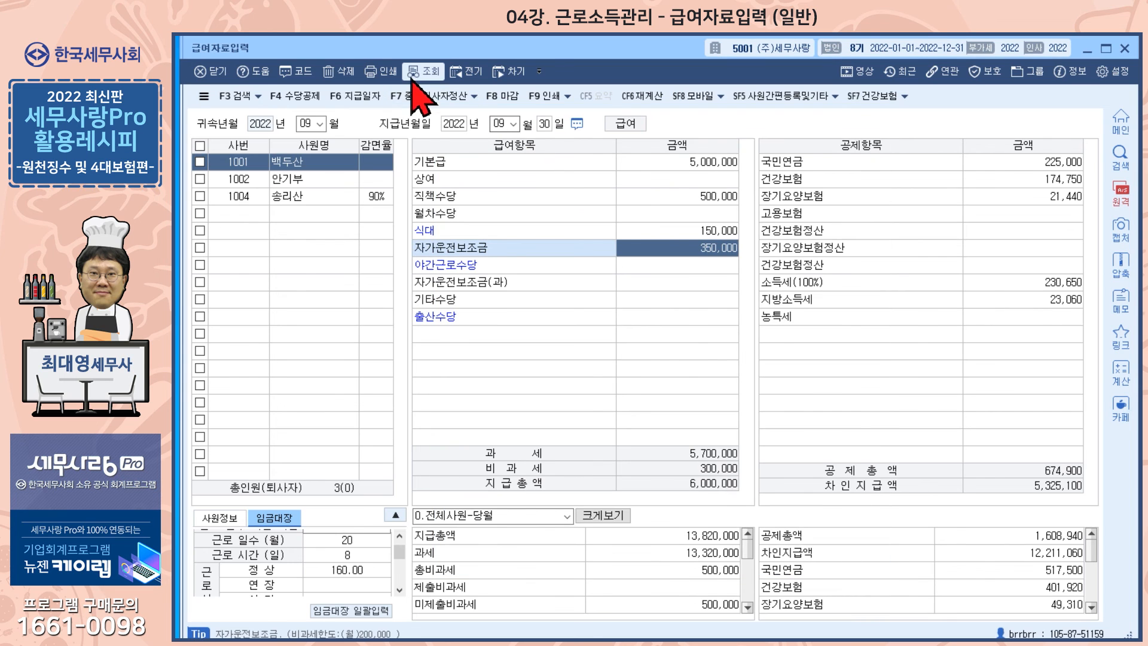
click(383, 71)
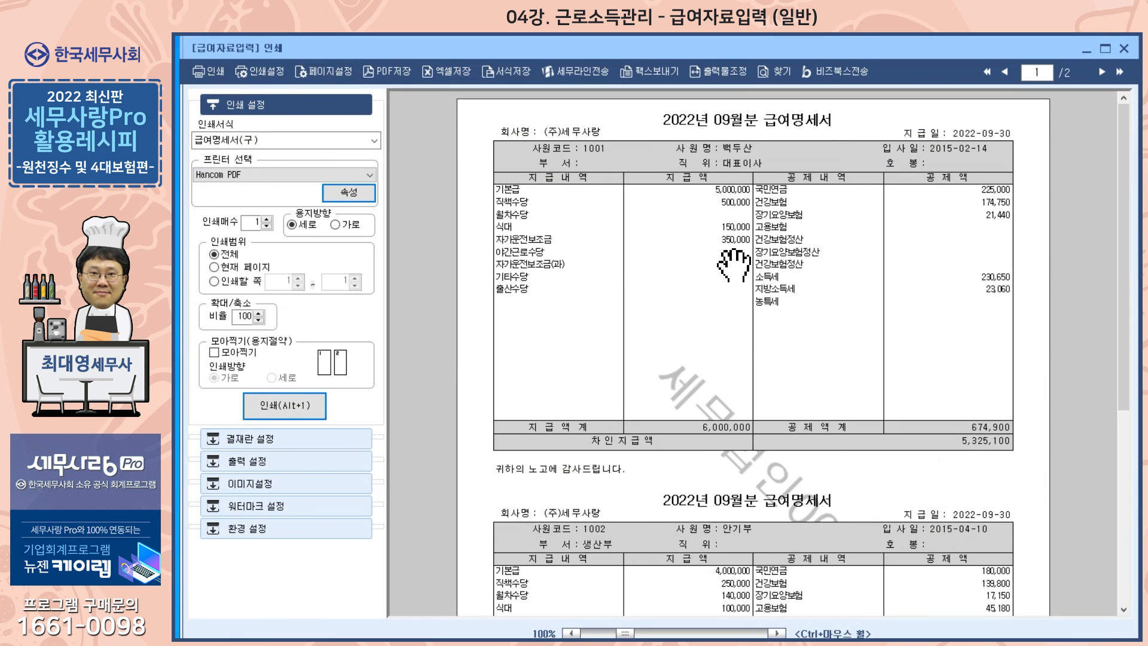
scroll(740, 268, down, 10)
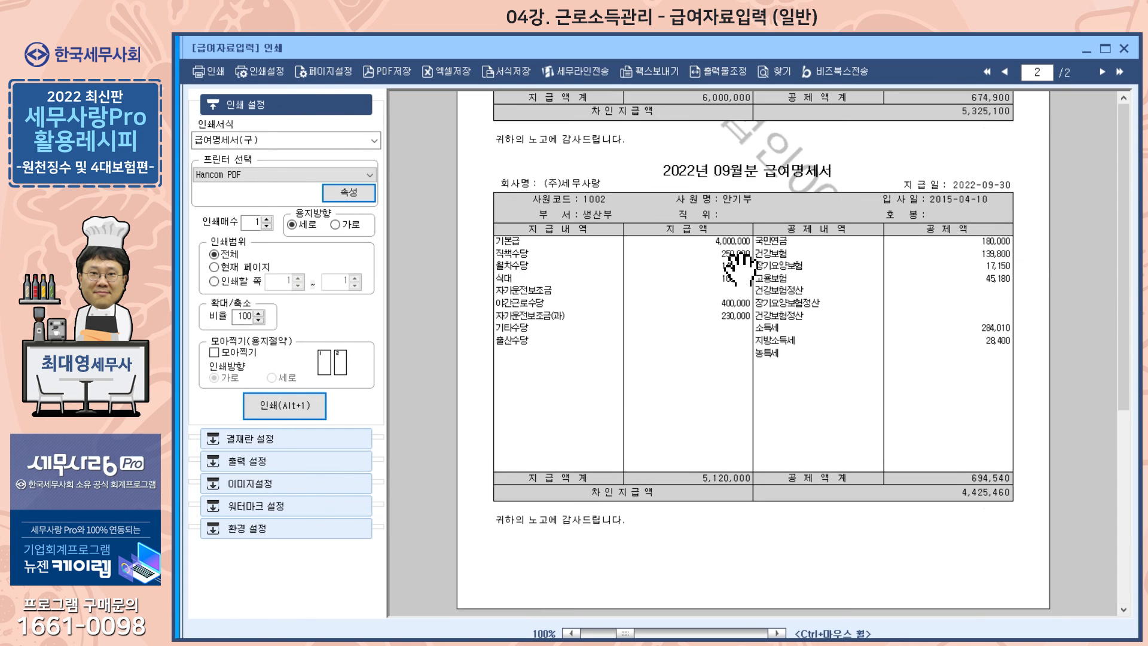
Step: Look through both pages of the 급여명세서(구) preview to check how the employees' payslips are laid out, and return to the payroll entry
scroll(740, 268, down, 3)
scroll(740, 268, up, 15)
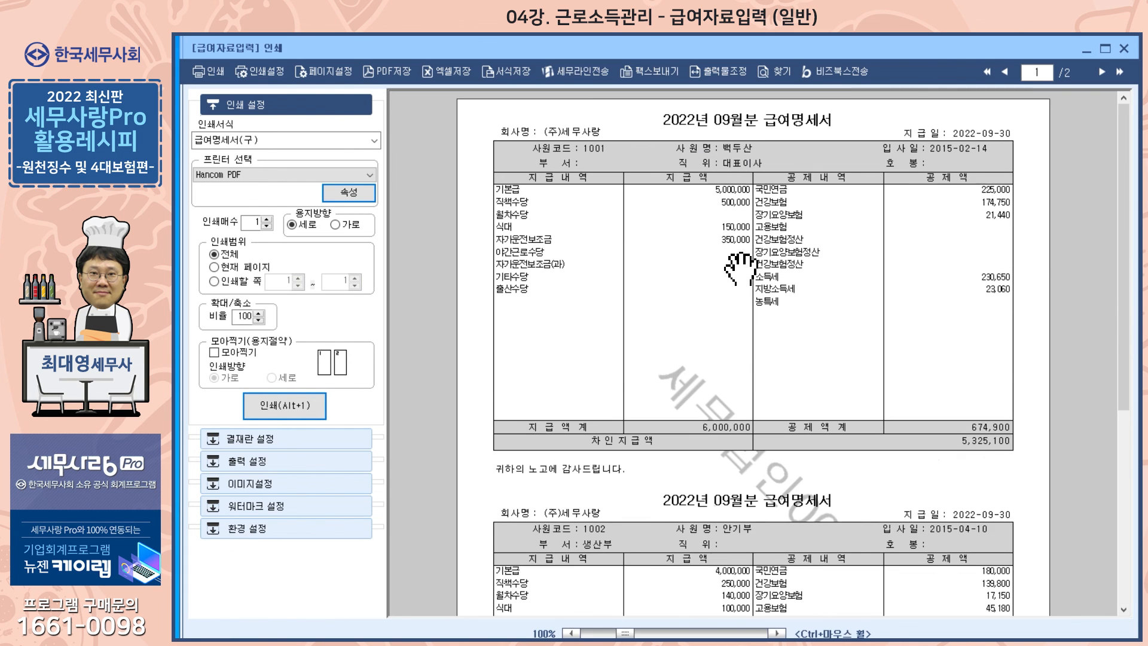
scroll(740, 267, down, 5)
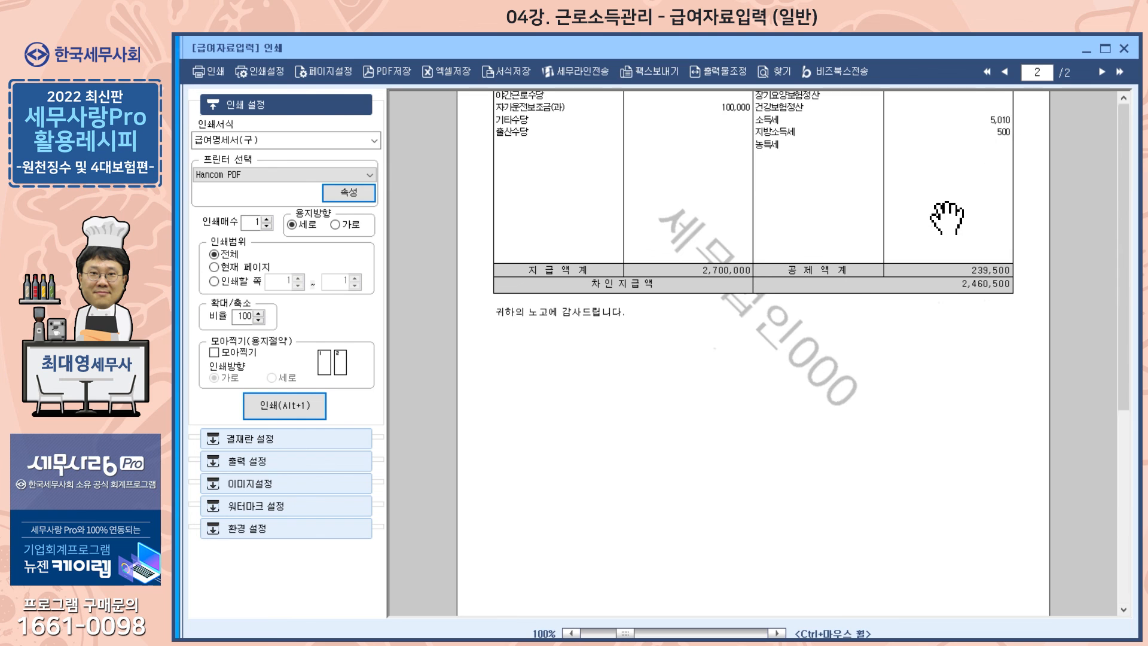
scroll(943, 210, up, 2)
scroll(943, 210, up, 3)
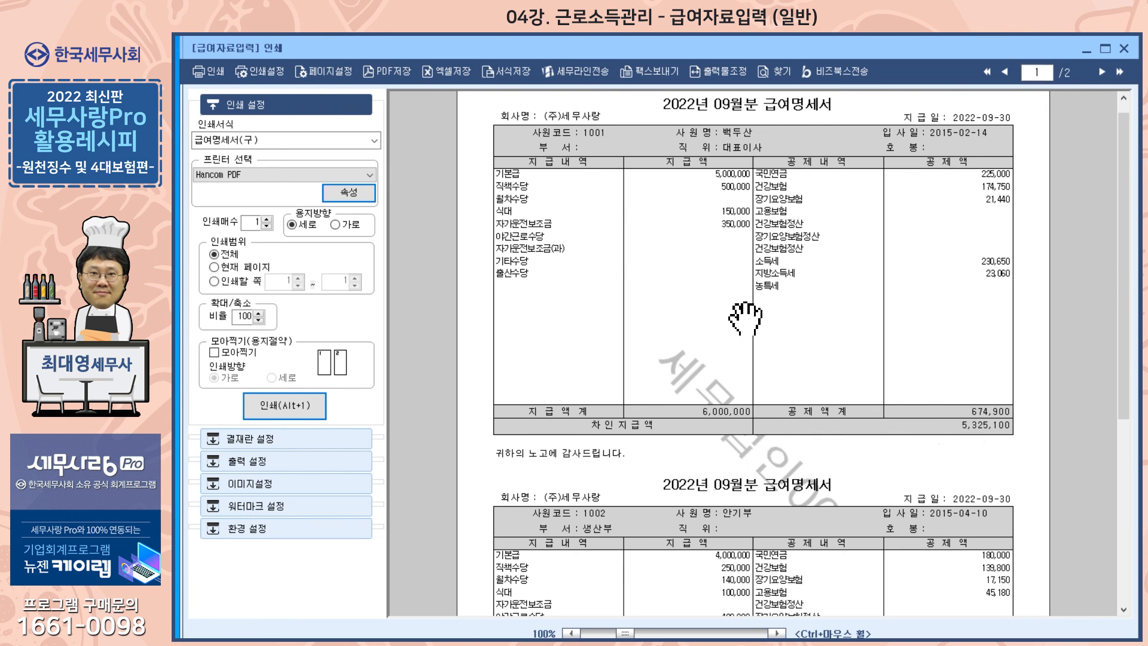
click(1123, 49)
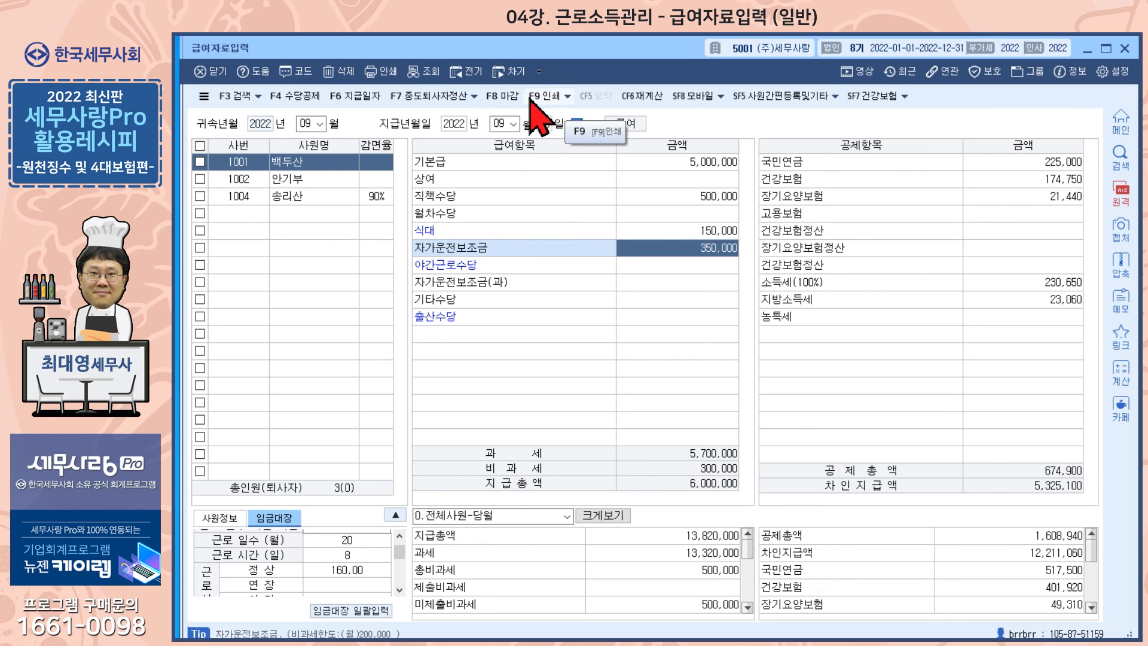
Step: Set 급여명세1명단위인쇄여부 to 1.여 in the 인쇄옵션, check the payslip layout in the print preview, and return to the payroll entry
click(567, 97)
click(571, 118)
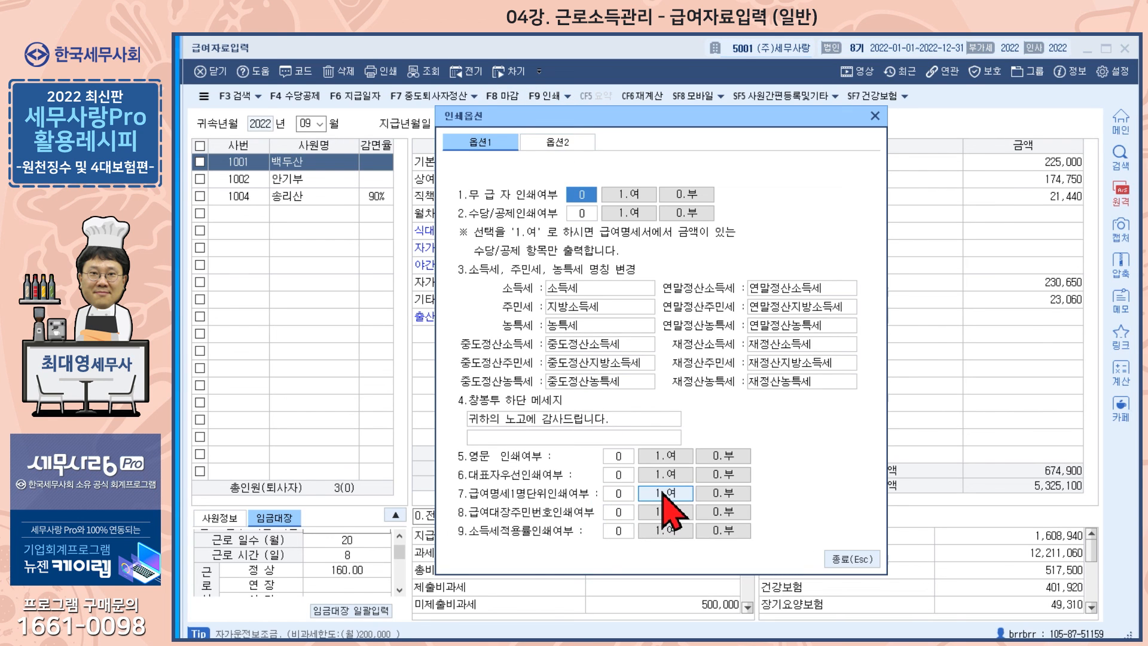
click(875, 116)
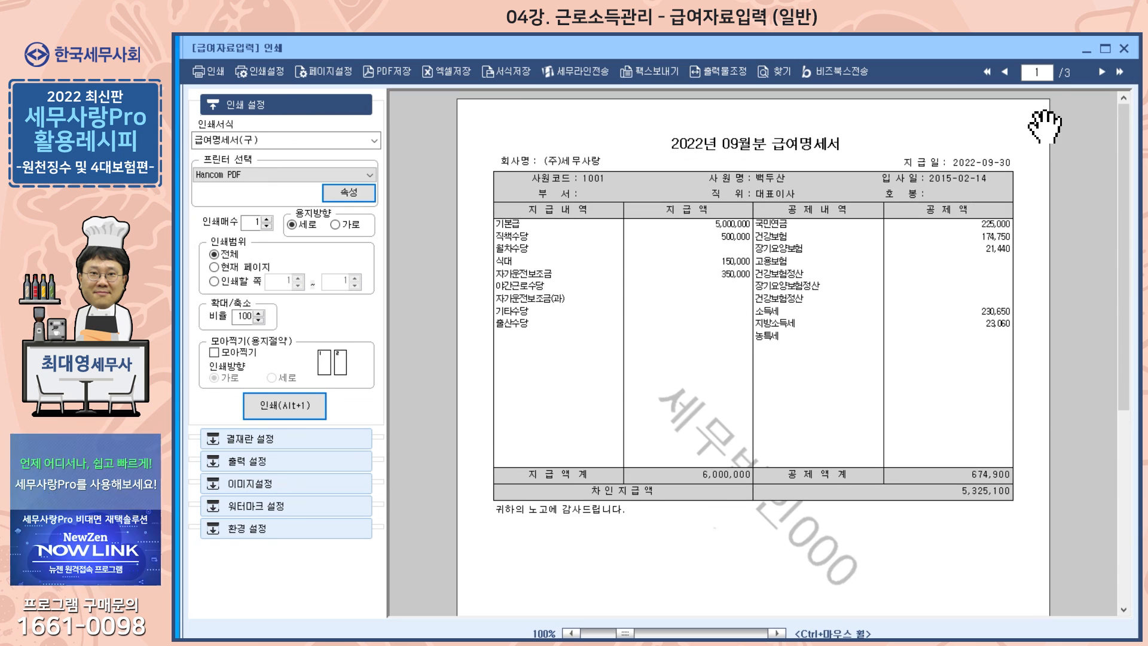
click(1124, 48)
Step: Look over the available print commands, select the third employee, and review 옵션1 of the 인쇄옵션 without changing it
click(569, 96)
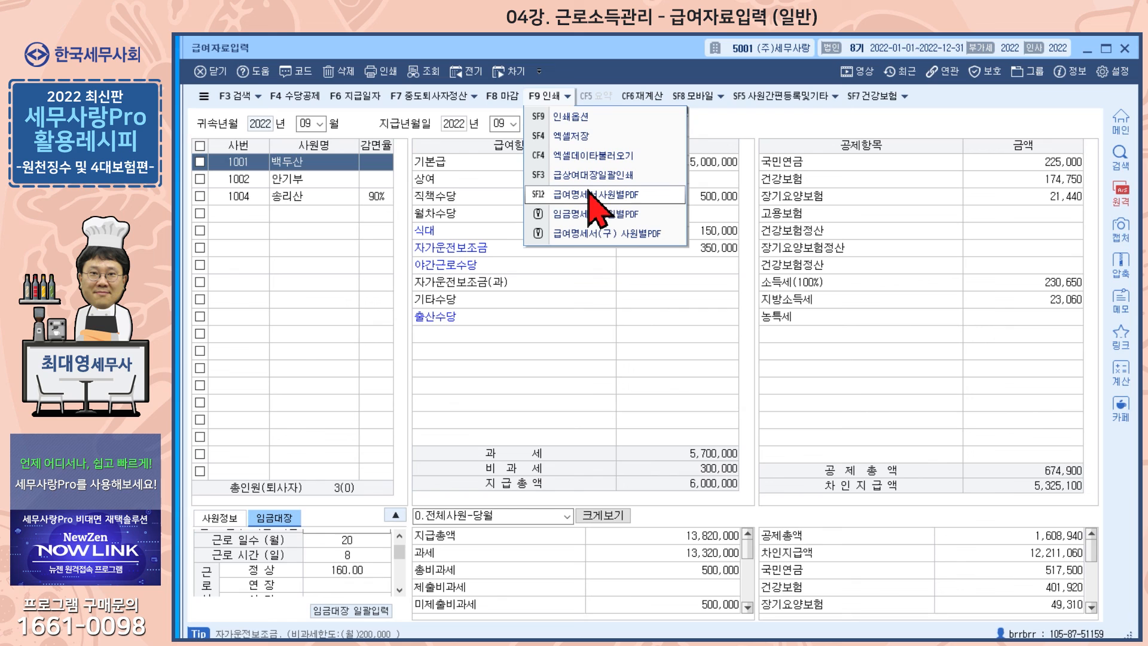
click(308, 202)
click(335, 196)
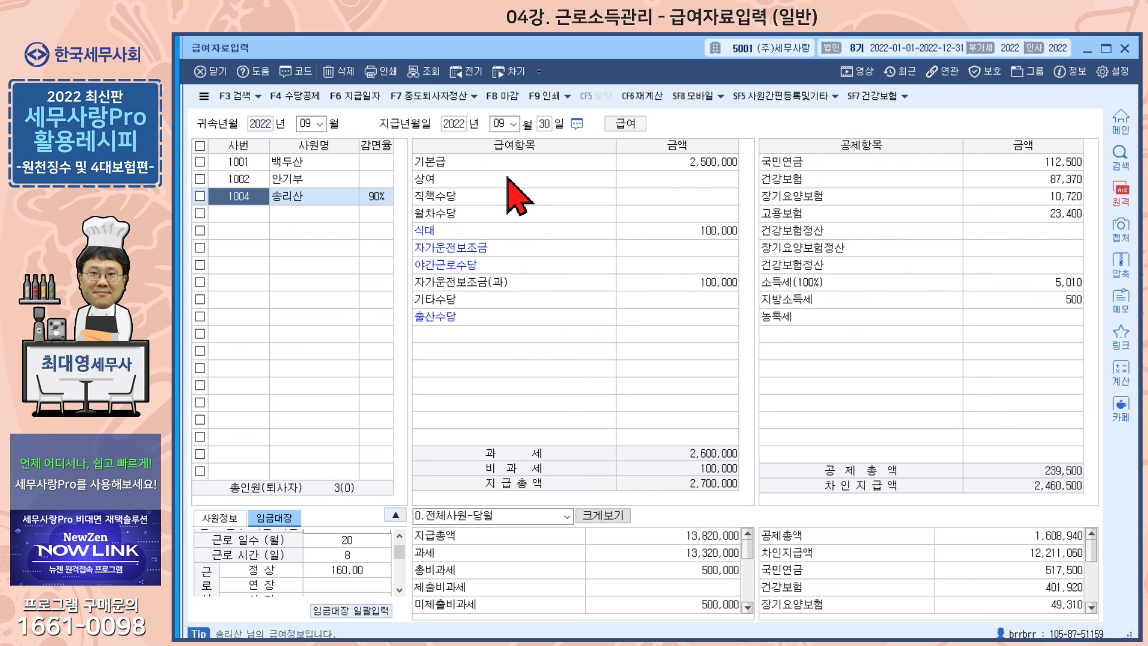
click(567, 97)
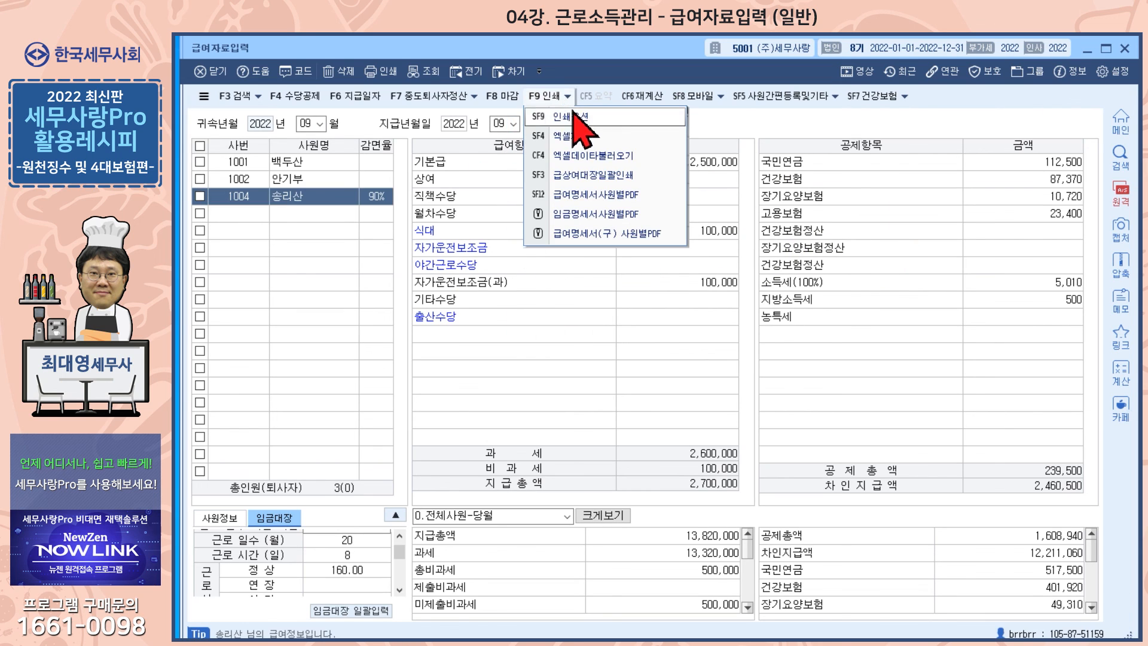
click(575, 117)
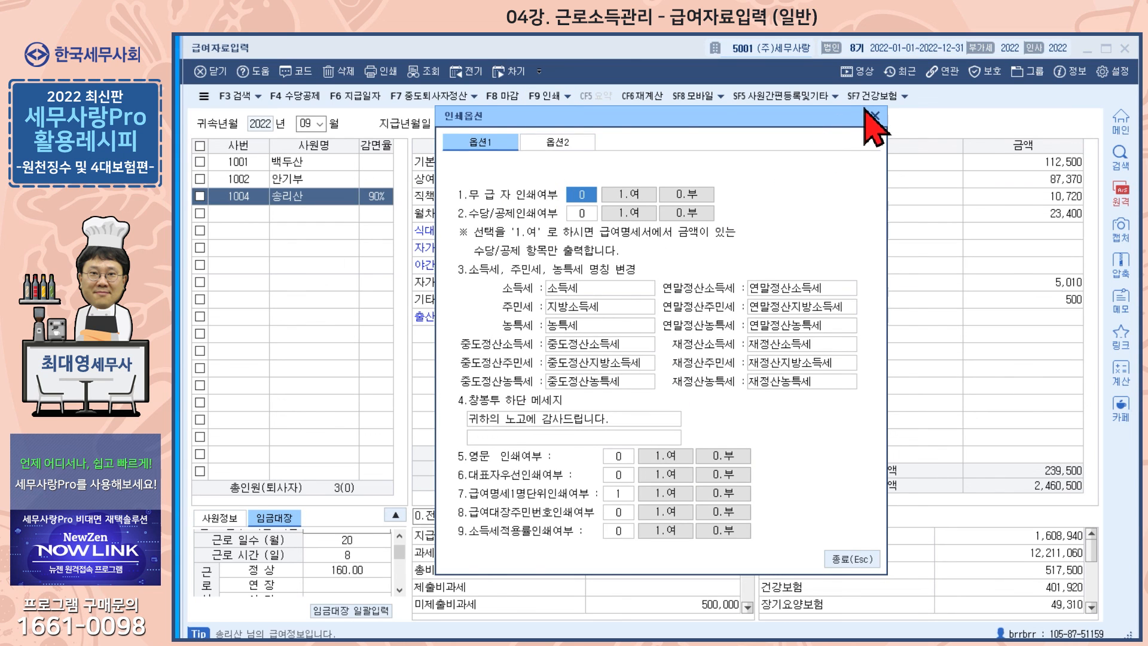
click(876, 115)
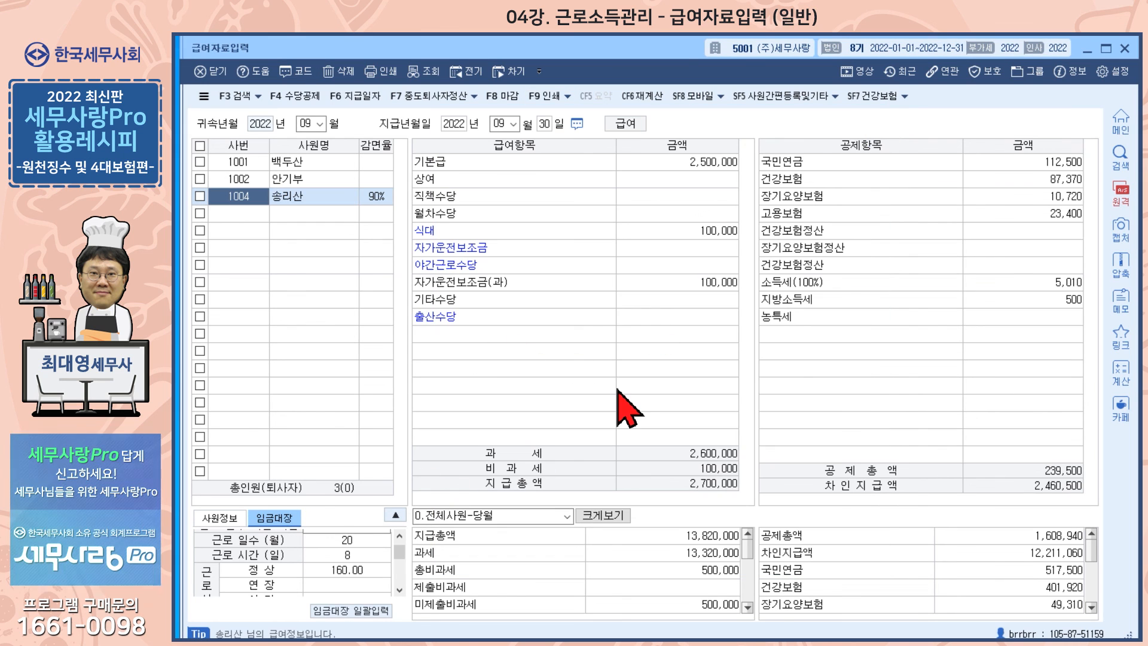